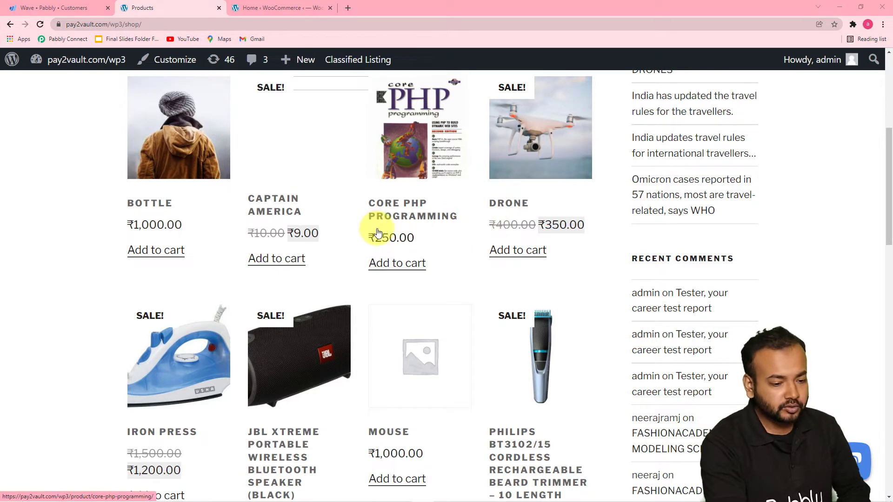
Look over the products in the WooCommerce shop and the customer list in Wave.
{"action": "scroll", "coordinate": [379, 236], "scroll_direction": "down", "scroll_amount": 5}
{"action": "scroll", "coordinate": [380, 239], "scroll_direction": "down", "scroll_amount": 1}
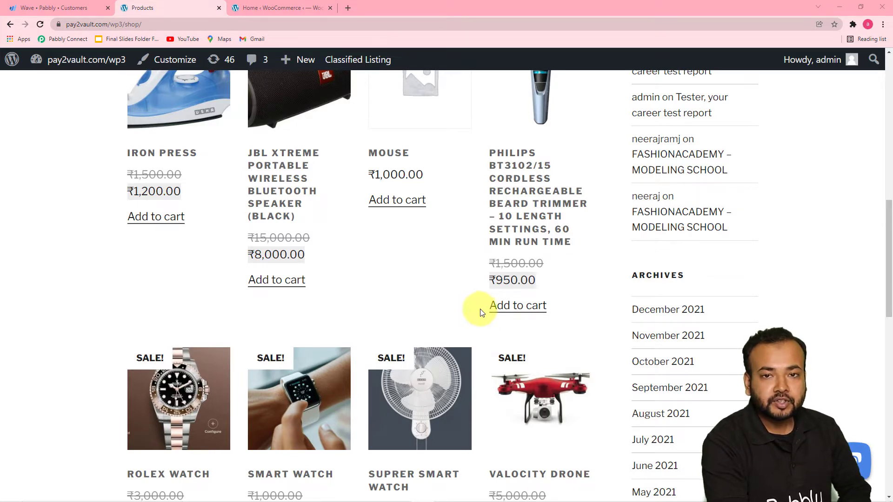
{"action": "left_click", "coordinate": [55, 9]}
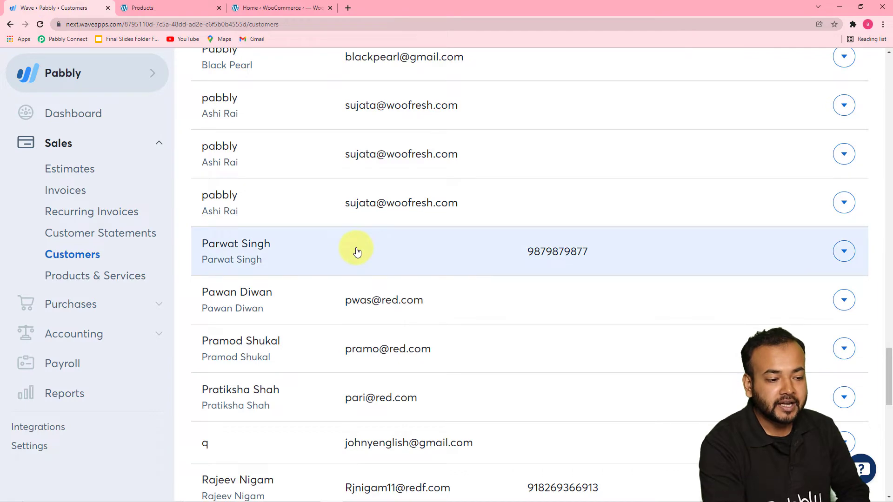
{"action": "scroll", "coordinate": [354, 260], "scroll_direction": "up", "scroll_amount": 10}
{"action": "scroll", "coordinate": [353, 266], "scroll_direction": "up", "scroll_amount": 13}
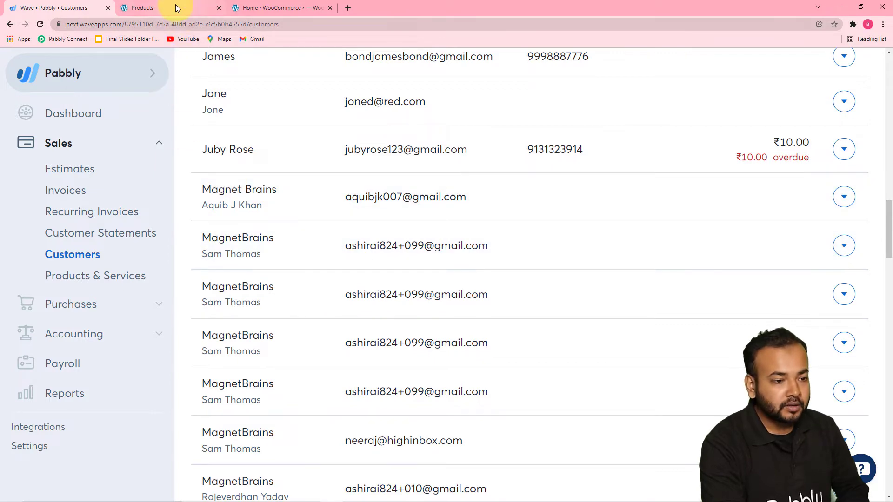
Switch back to the shop, open the Smart Watch product page and add the watch to the cart.
{"action": "left_click", "coordinate": [175, 5]}
{"action": "scroll", "coordinate": [391, 308], "scroll_direction": "up", "scroll_amount": 3}
{"action": "scroll", "coordinate": [408, 329], "scroll_direction": "down", "scroll_amount": 5}
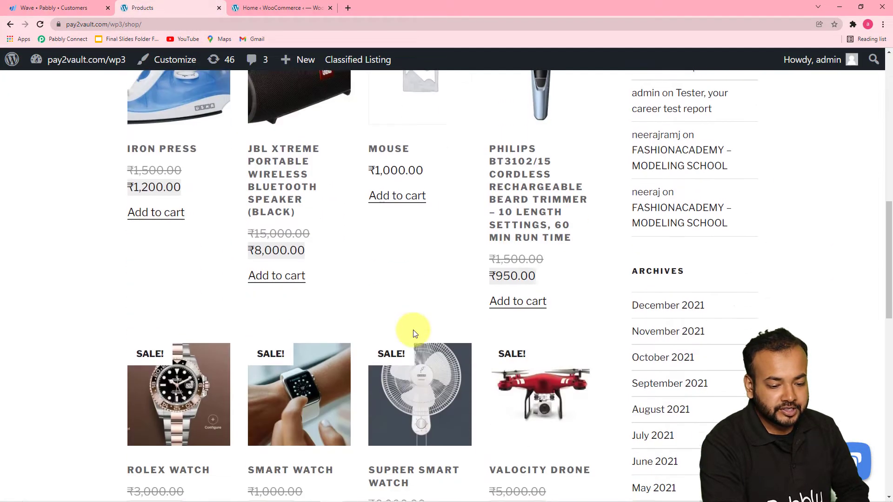
{"action": "scroll", "coordinate": [413, 331], "scroll_direction": "down", "scroll_amount": 2}
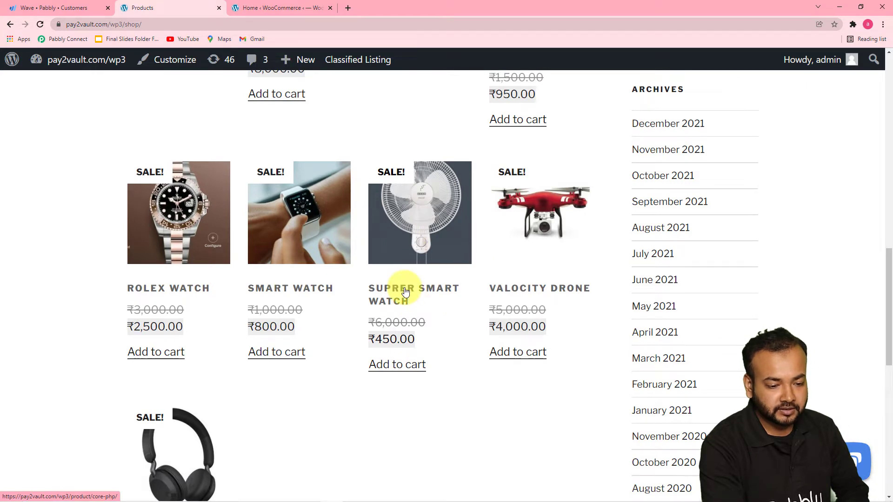
{"action": "left_click", "coordinate": [296, 291]}
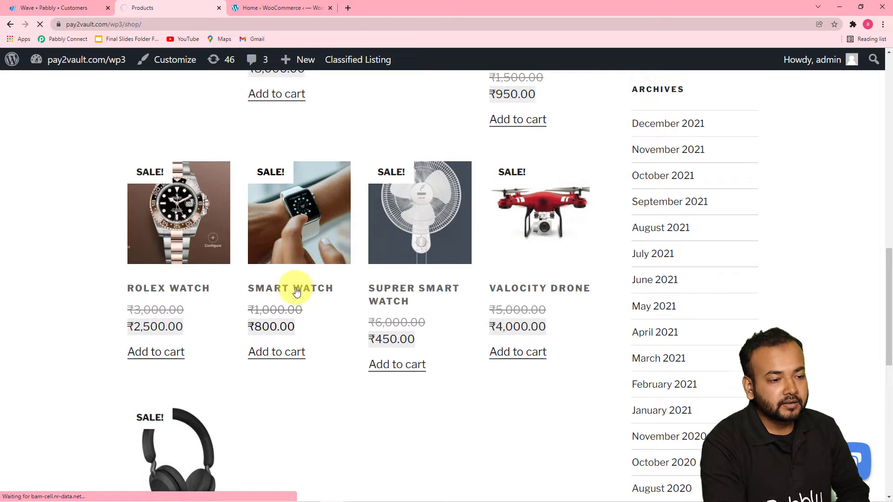
{"action": "scroll", "coordinate": [544, 292], "scroll_direction": "down", "scroll_amount": 4}
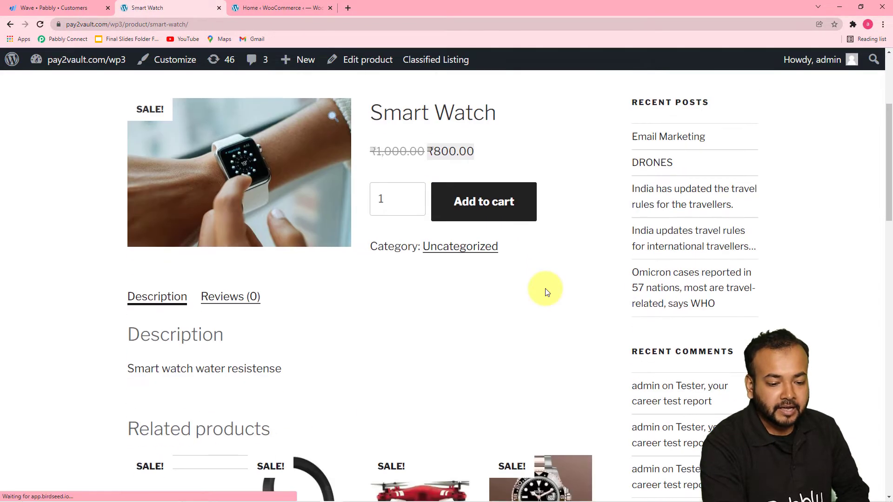
{"action": "scroll", "coordinate": [545, 291], "scroll_direction": "down", "scroll_amount": 2}
{"action": "scroll", "coordinate": [482, 246], "scroll_direction": "up", "scroll_amount": 3}
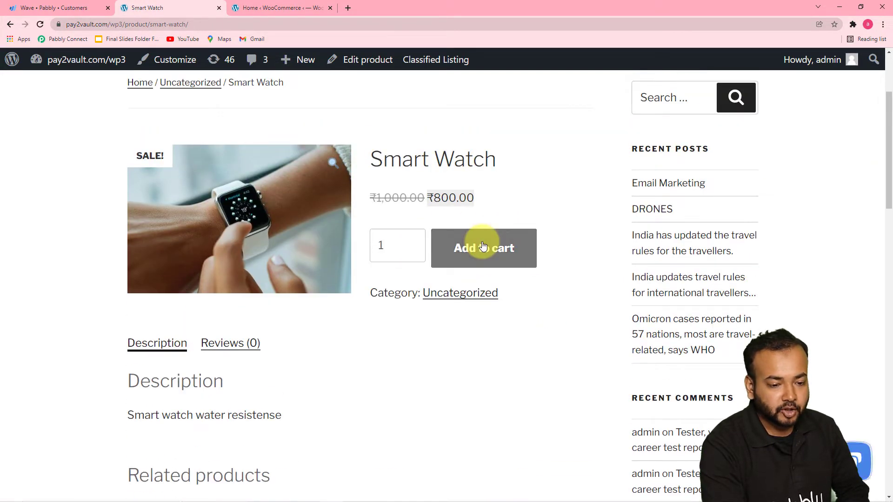
{"action": "left_click", "coordinate": [483, 246]}
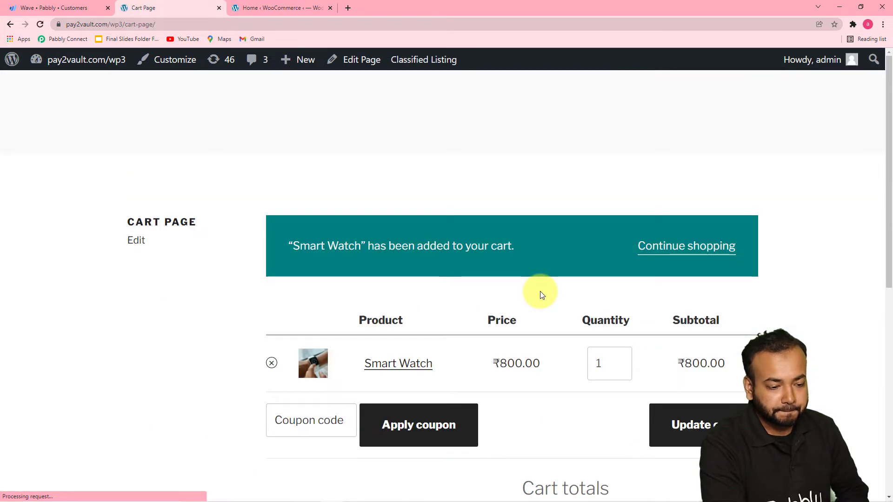
Proceed from the cart to checkout and dismiss the chat widget.
{"action": "scroll", "coordinate": [541, 295], "scroll_direction": "down", "scroll_amount": 4}
{"action": "scroll", "coordinate": [540, 291], "scroll_direction": "down", "scroll_amount": 4}
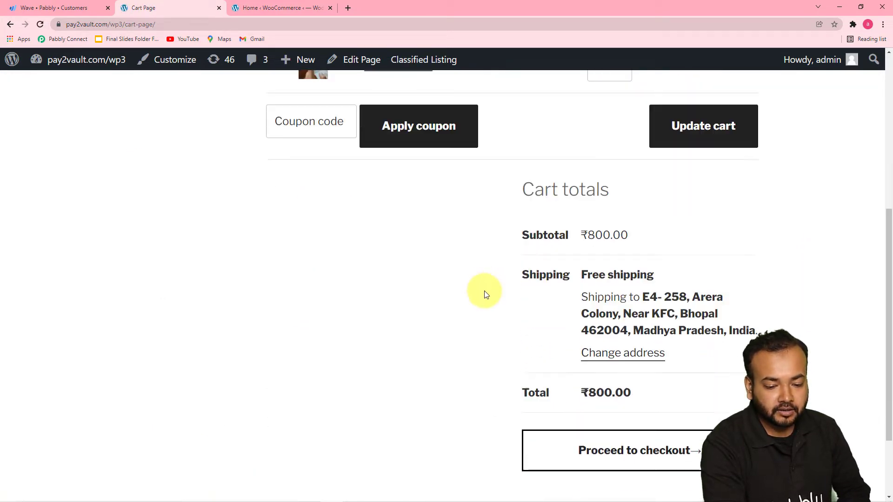
{"action": "left_click", "coordinate": [610, 355]}
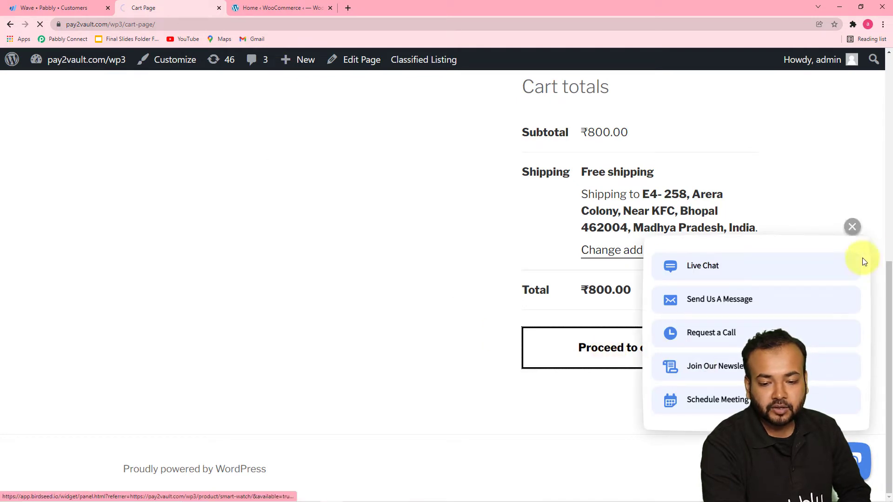
{"action": "left_click", "coordinate": [850, 226]}
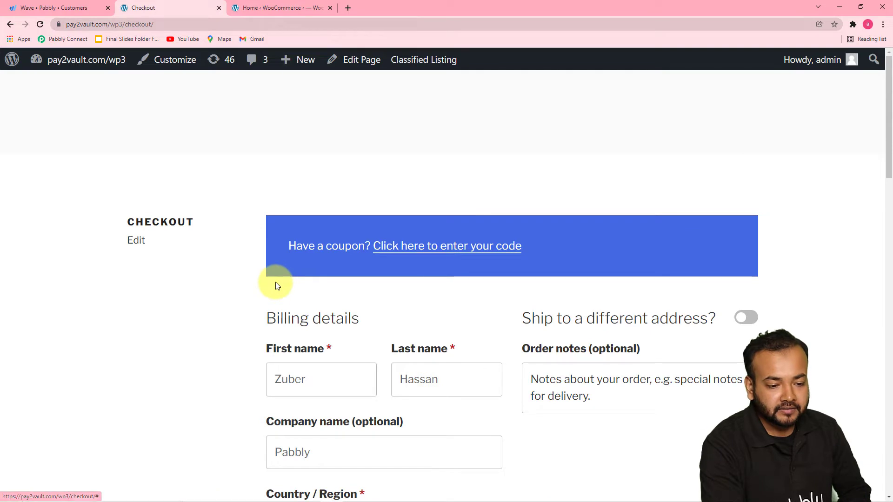
Replace the first name in the billing details with the new customer's first name.
{"action": "scroll", "coordinate": [276, 282], "scroll_direction": "down", "scroll_amount": 2}
{"action": "scroll", "coordinate": [275, 282], "scroll_direction": "down", "scroll_amount": 2}
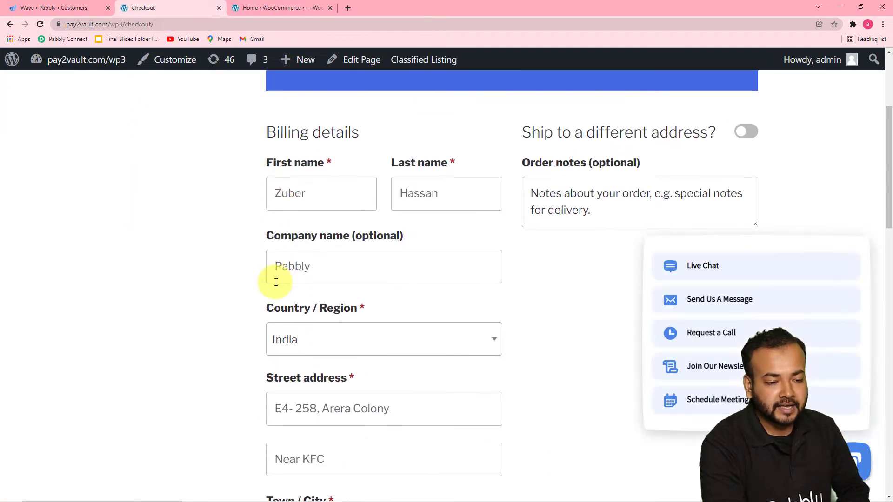
{"action": "left_click", "coordinate": [336, 201]}
{"action": "key", "text": "BackSpace"}
{"action": "key", "text": "BackSpace"}
{"action": "key", "text": "BackSpace"}
{"action": "key", "text": "BackSpace"}
{"action": "key", "text": "BackSpace"}
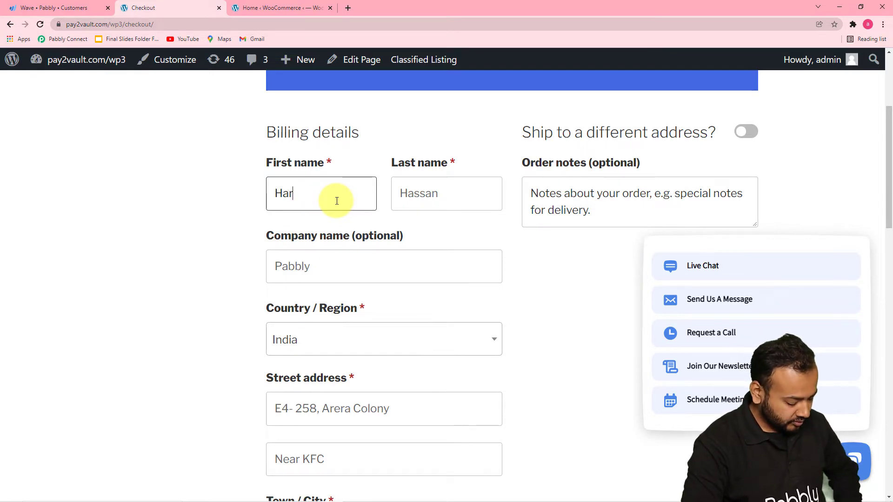
{"action": "type", "text": "Harsha"}
Replace the last name in the billing details with the new customer's last name.
{"action": "left_click", "coordinate": [436, 194]}
{"action": "key", "text": "BackSpace"}
{"action": "key", "text": "BackSpace"}
{"action": "key", "text": "BackSpace"}
{"action": "key", "text": "BackSpace"}
{"action": "key", "text": "BackSpace"}
{"action": "key", "text": "BackSpace"}
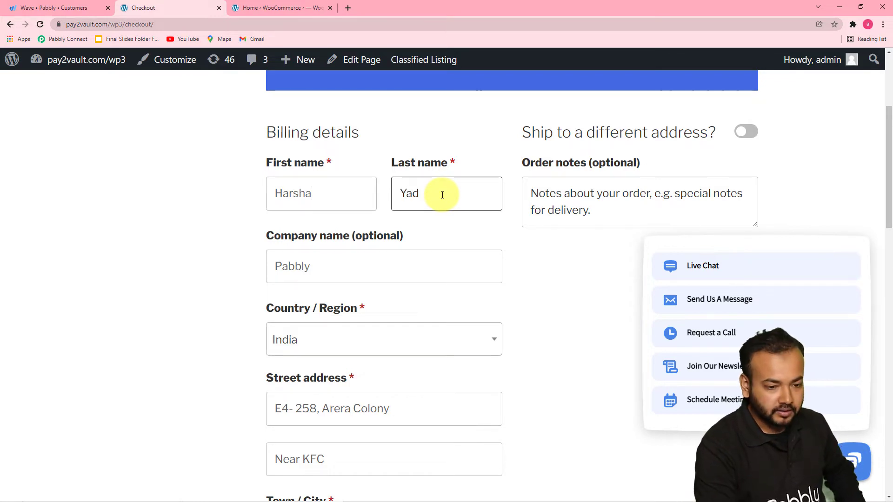
{"action": "left_click", "coordinate": [225, 191]}
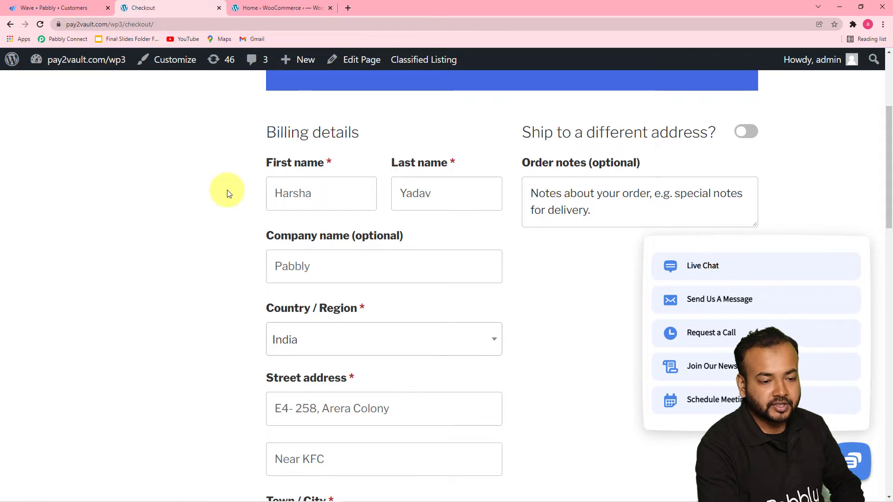
Dismiss the chat widget, place the Smart Watch order with cash on delivery, and review the order confirmation.
{"action": "scroll", "coordinate": [228, 193], "scroll_direction": "down", "scroll_amount": 3}
{"action": "scroll", "coordinate": [227, 193], "scroll_direction": "down", "scroll_amount": 6}
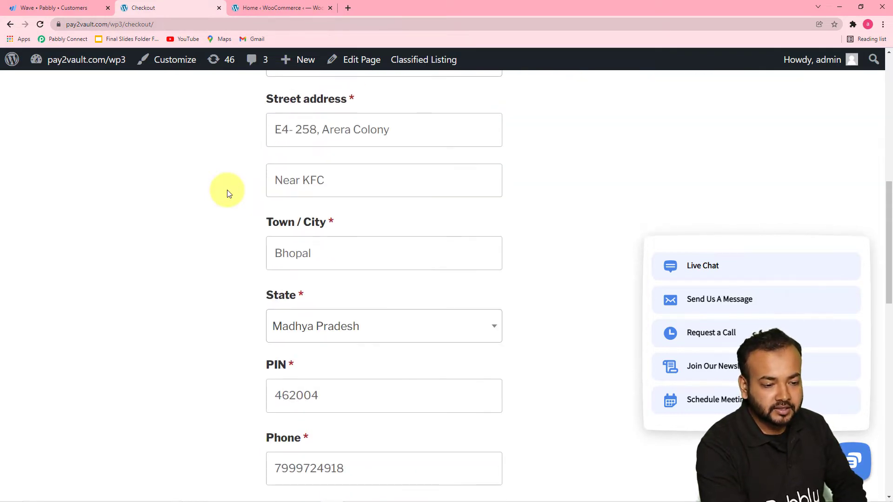
{"action": "scroll", "coordinate": [228, 193], "scroll_direction": "down", "scroll_amount": 9}
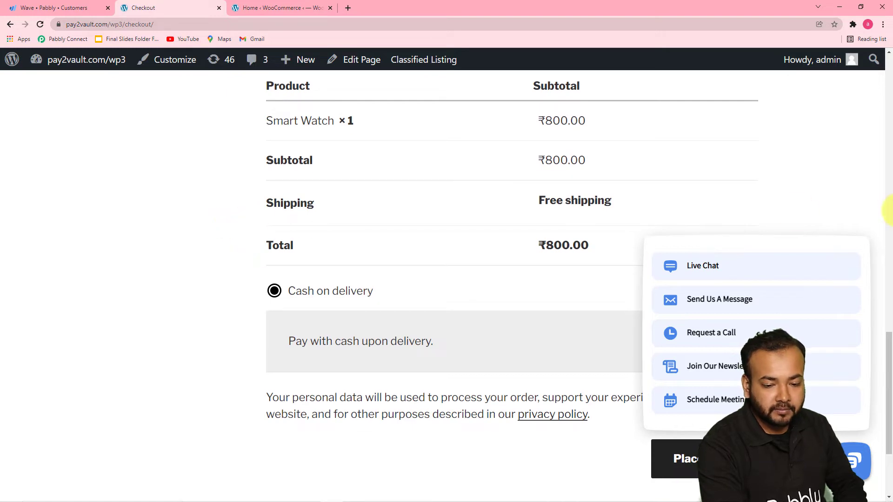
{"action": "left_click", "coordinate": [851, 227]}
{"action": "left_click", "coordinate": [688, 458]}
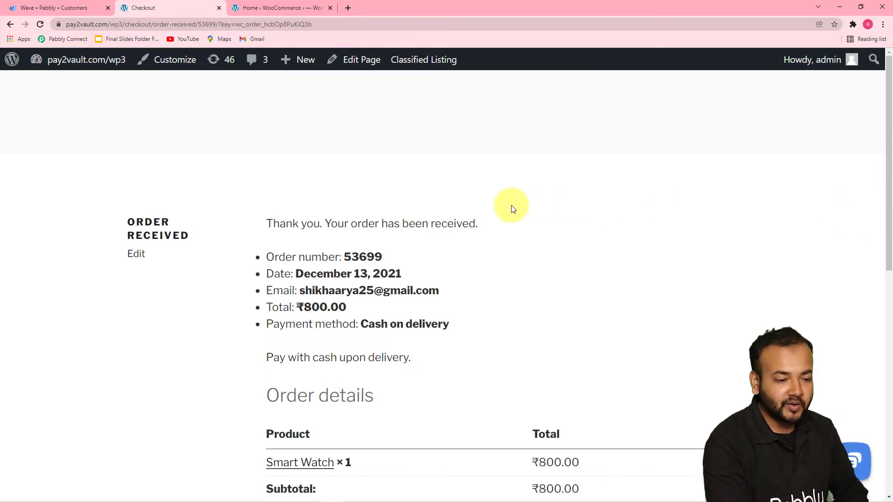
{"action": "scroll", "coordinate": [510, 207], "scroll_direction": "down", "scroll_amount": 2}
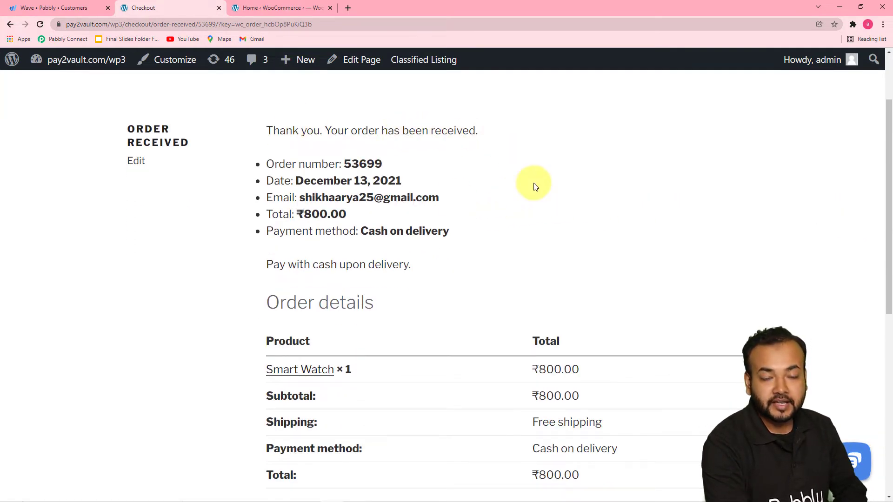
{"action": "scroll", "coordinate": [535, 186], "scroll_direction": "down", "scroll_amount": 5}
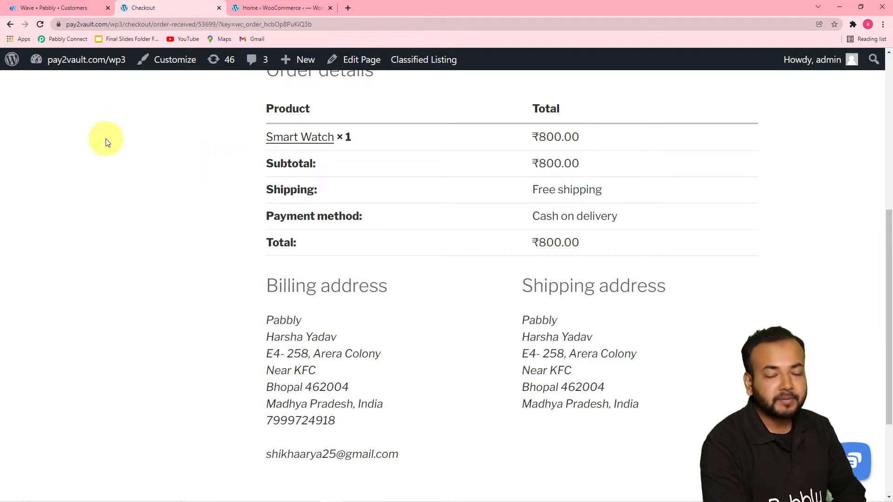
Switch to Wave, reload the customer list and open the record of the customer who placed the order.
{"action": "left_click", "coordinate": [51, 6]}
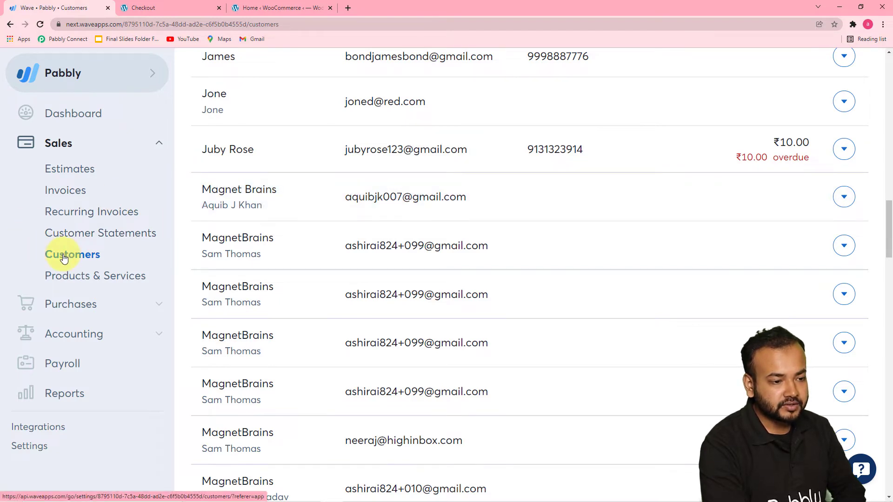
{"action": "left_click", "coordinate": [40, 24]}
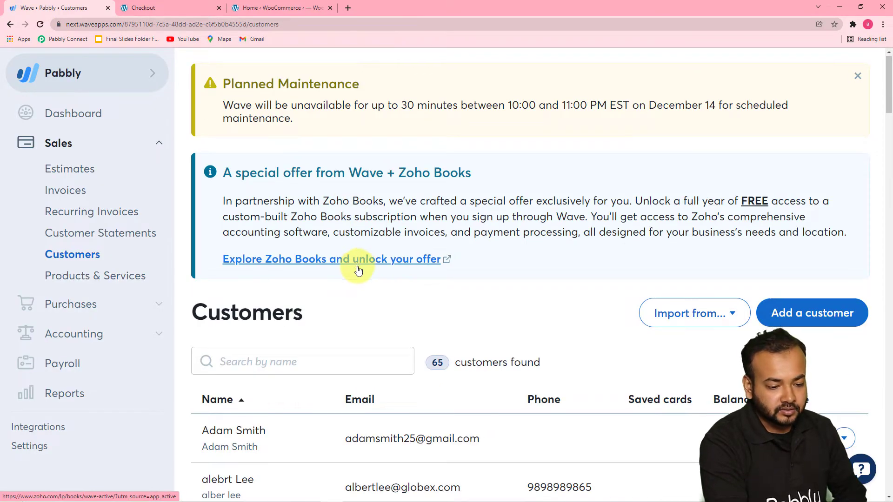
{"action": "scroll", "coordinate": [401, 326], "scroll_direction": "down", "scroll_amount": 20}
{"action": "scroll", "coordinate": [401, 332], "scroll_direction": "up", "scroll_amount": 3}
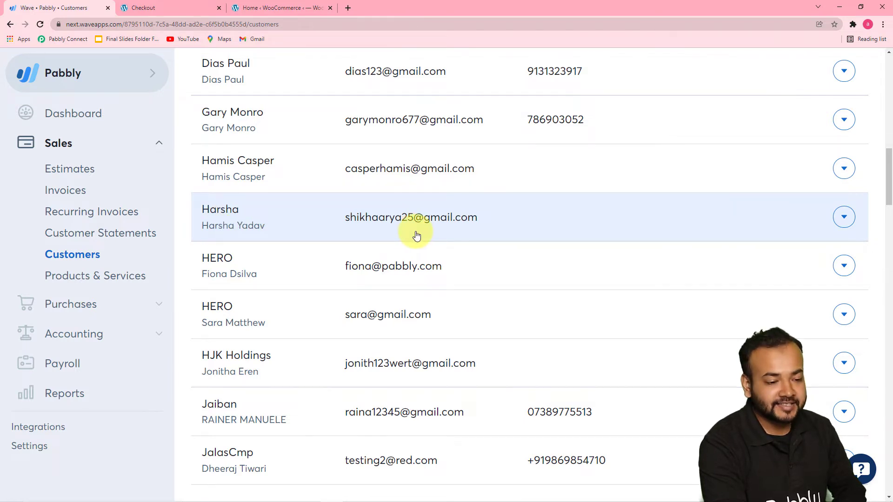
{"action": "left_click", "coordinate": [382, 220]}
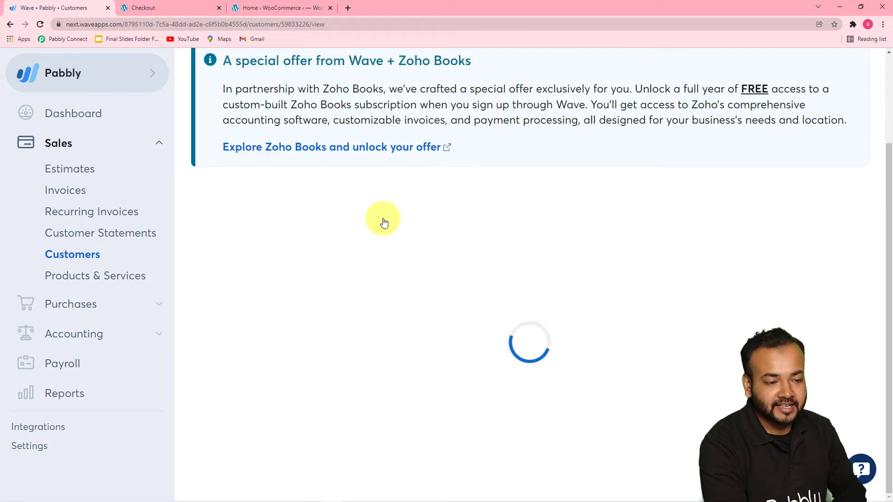
{"action": "scroll", "coordinate": [383, 220], "scroll_direction": "down", "scroll_amount": 2}
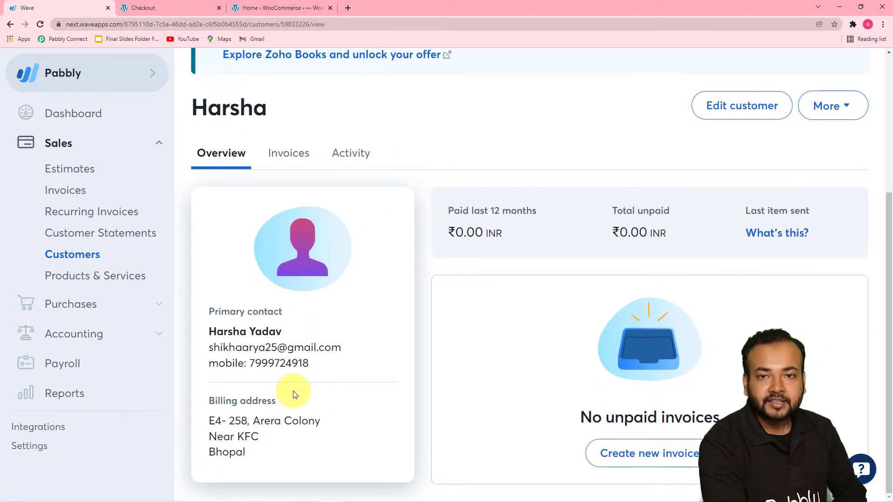
Compare the billing details on the shop's order confirmation with the customer record in Wave.
{"action": "left_click", "coordinate": [289, 7]}
{"action": "left_click", "coordinate": [171, 8]}
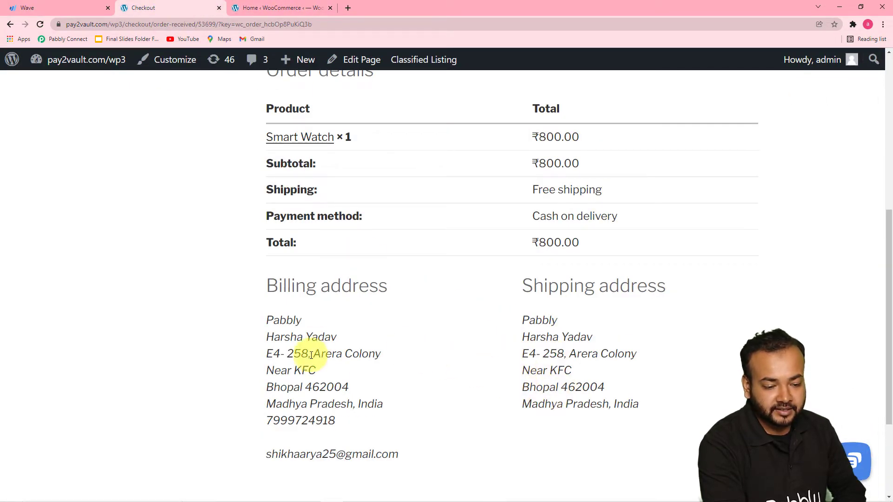
{"action": "left_click", "coordinate": [83, 5]}
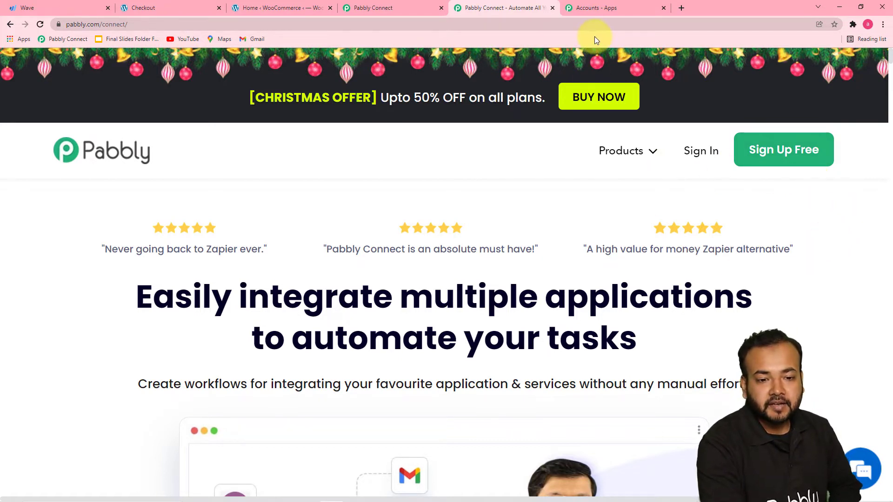
Access Pabbly Connect from the Pabbly account's apps page and switch to its dashboard.
{"action": "left_click", "coordinate": [605, 10]}
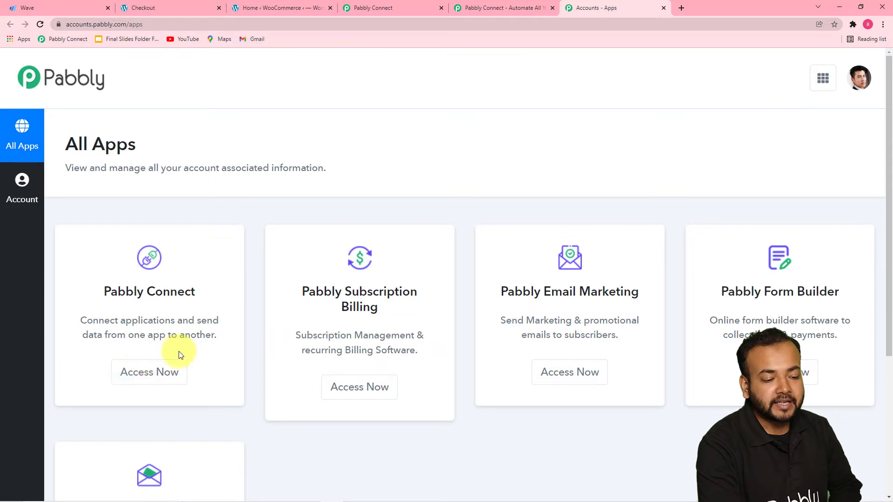
{"action": "left_click", "coordinate": [149, 374]}
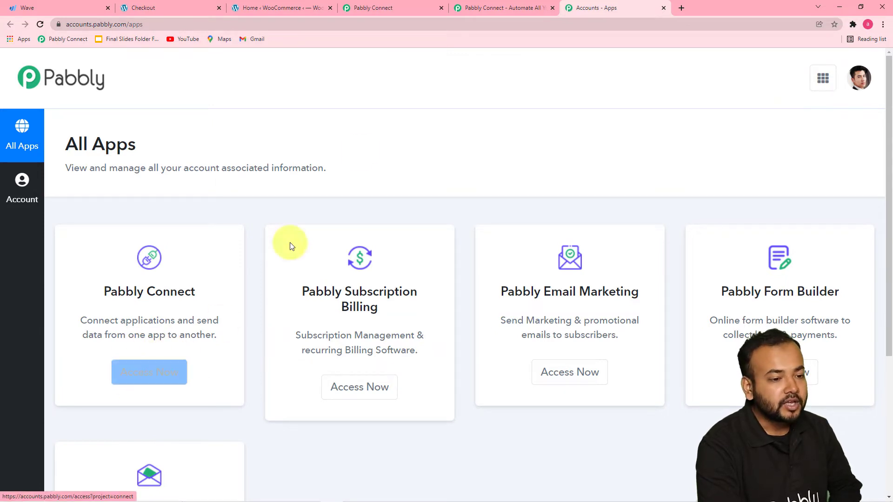
{"action": "left_click", "coordinate": [383, 7]}
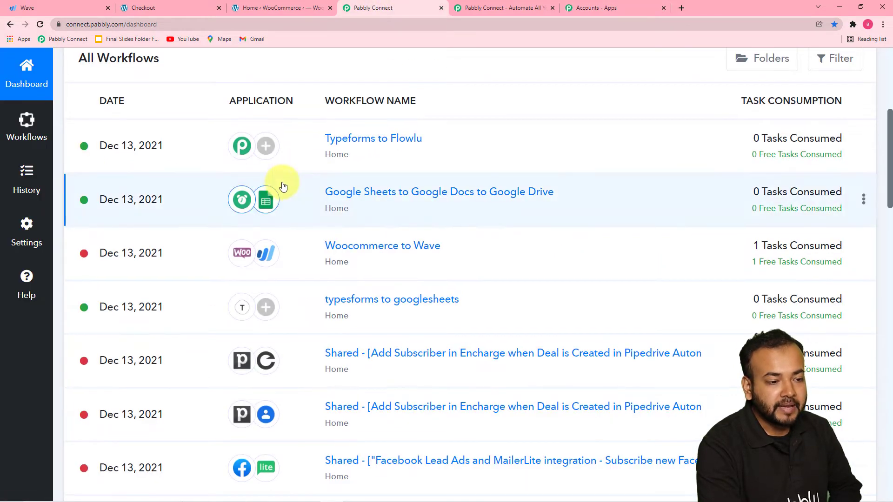
Create a new workflow named "Send WooCommerce Customers Data in Wave CRM".
{"action": "scroll", "coordinate": [282, 183], "scroll_direction": "up", "scroll_amount": 5}
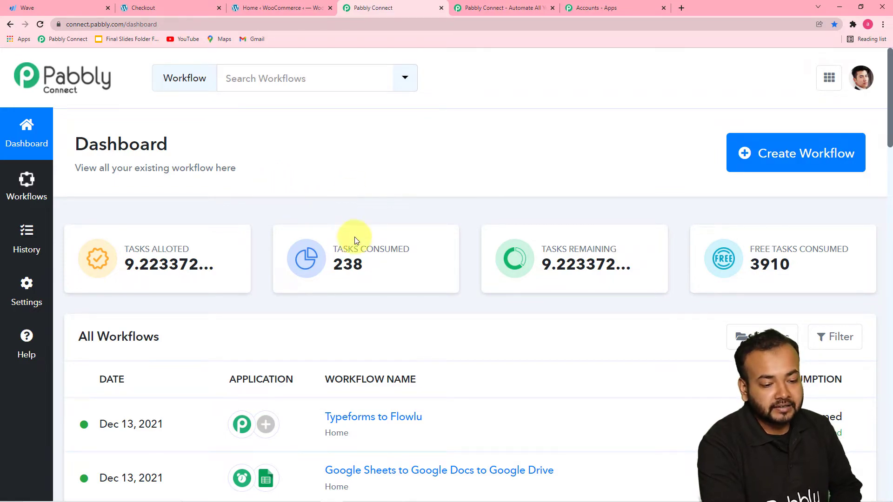
{"action": "scroll", "coordinate": [358, 261], "scroll_direction": "down", "scroll_amount": 8}
{"action": "scroll", "coordinate": [365, 301], "scroll_direction": "down", "scroll_amount": 6}
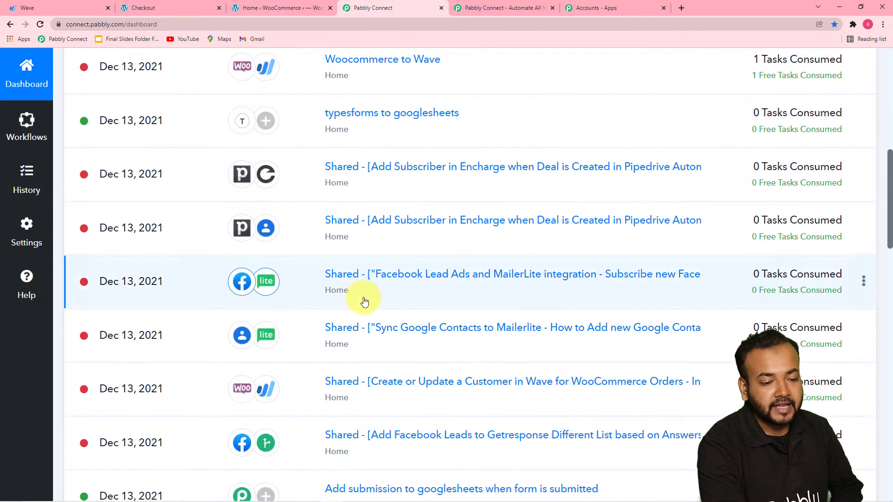
{"action": "scroll", "coordinate": [365, 301], "scroll_direction": "up", "scroll_amount": 12}
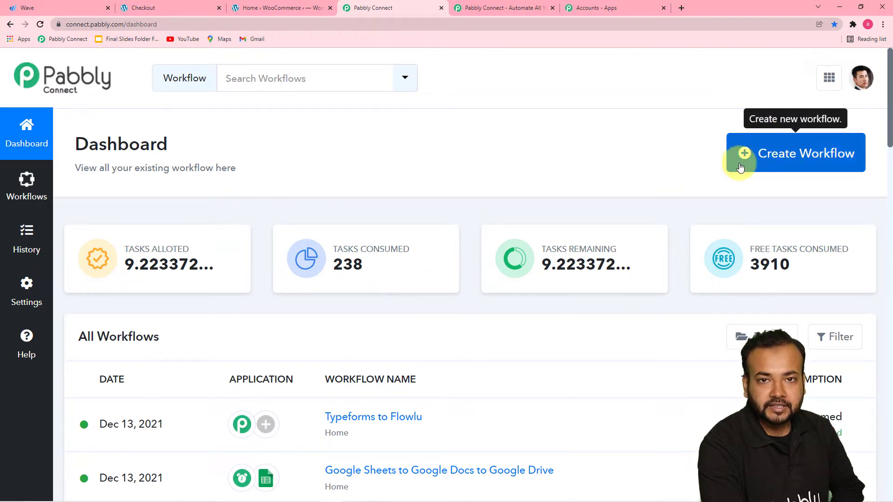
{"action": "left_click", "coordinate": [761, 158]}
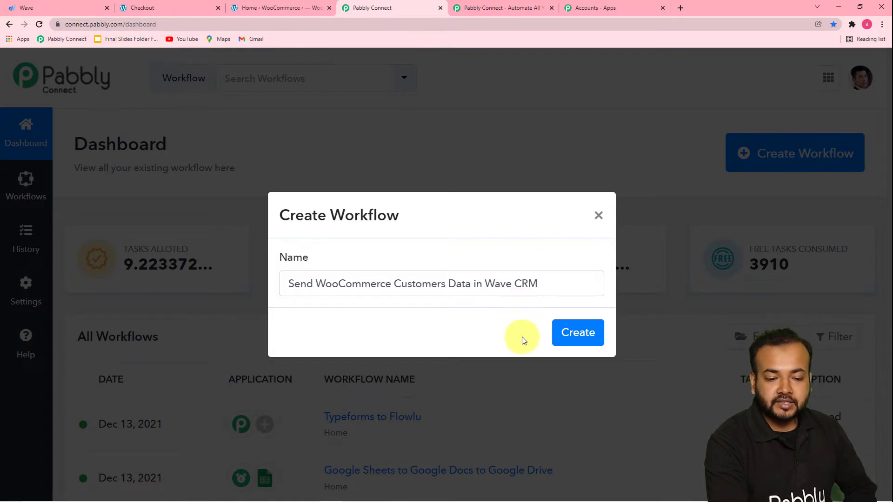
{"action": "left_click", "coordinate": [570, 339]}
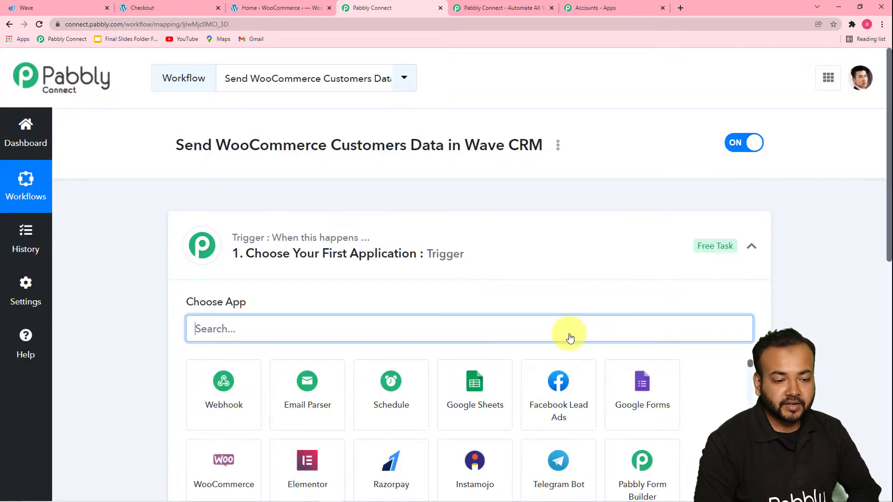
Review the collapsed trigger and action steps, then search for "woo" and choose WooCommerce as the trigger app.
{"action": "left_click", "coordinate": [749, 245]}
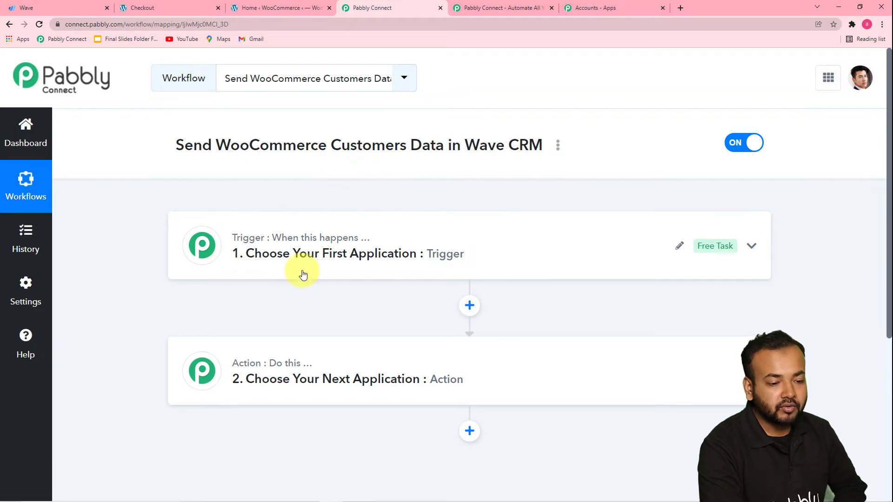
{"action": "left_click", "coordinate": [279, 264]}
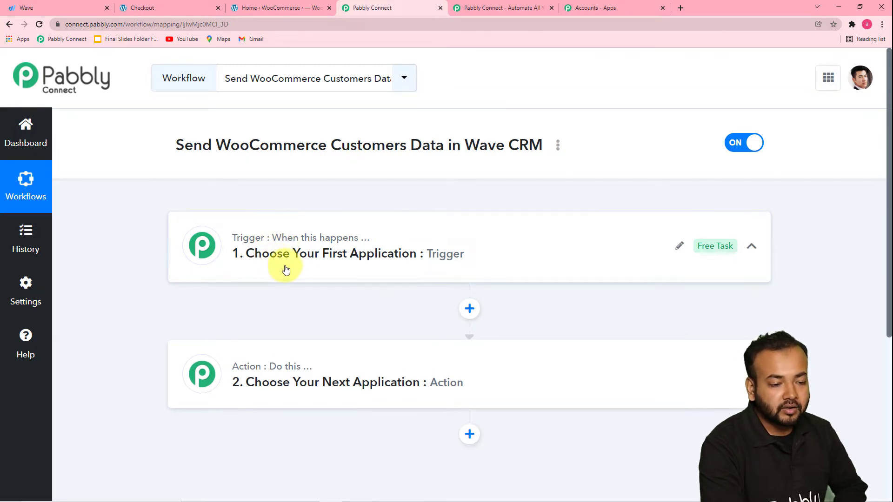
{"action": "scroll", "coordinate": [125, 275], "scroll_direction": "down", "scroll_amount": 3}
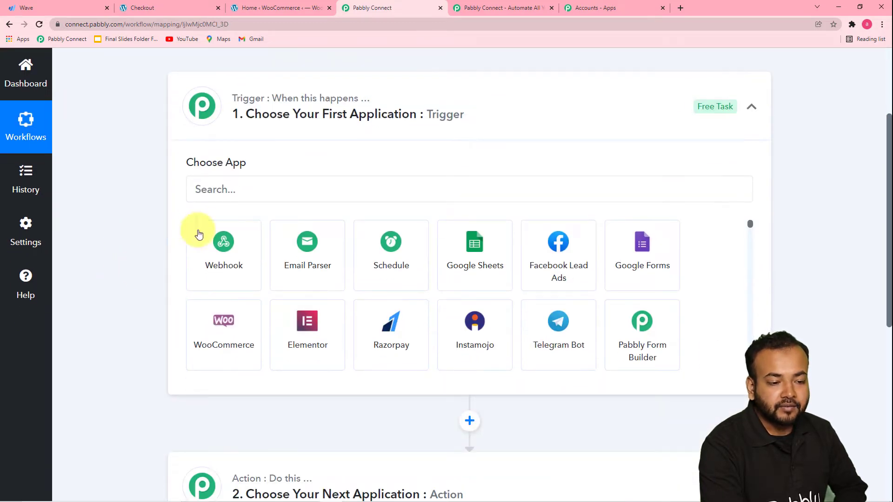
{"action": "left_click", "coordinate": [243, 187]}
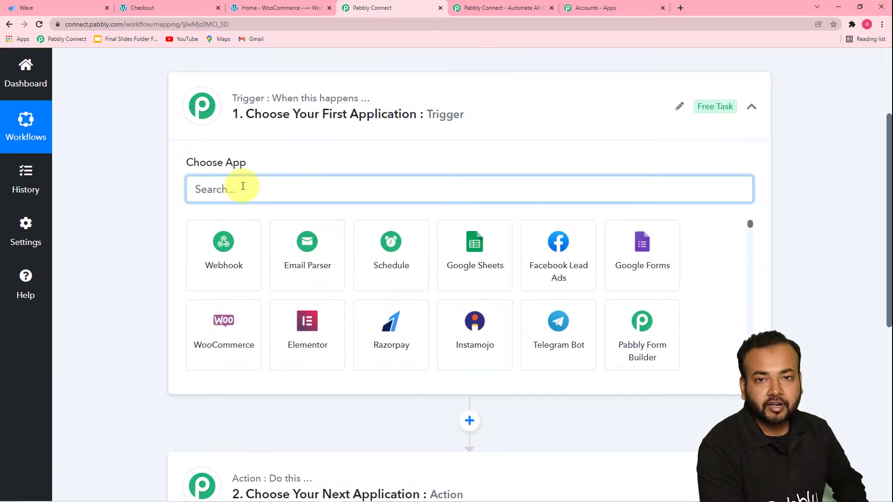
{"action": "type", "text": "Woo"}
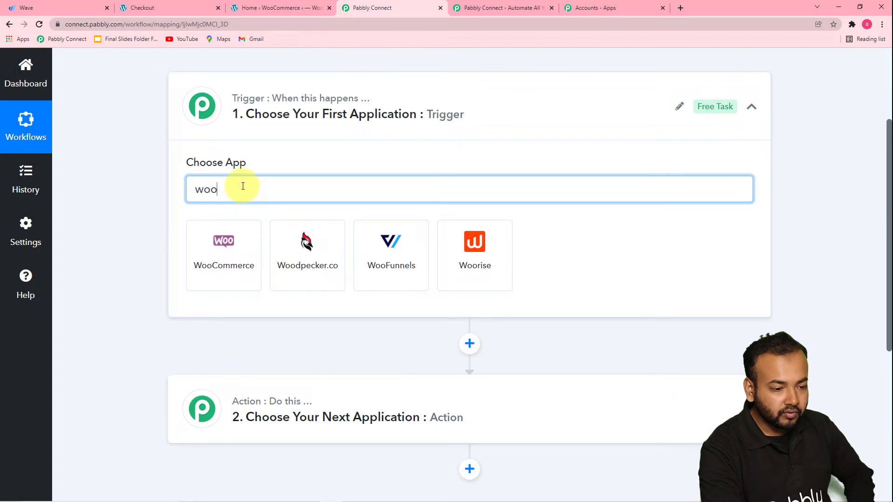
{"action": "left_click", "coordinate": [203, 268]}
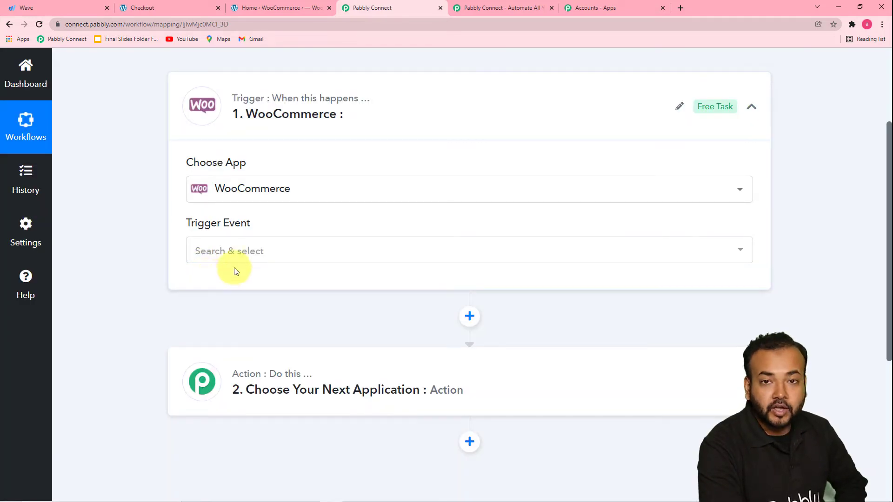
Set the WooCommerce trigger event to Order Updated.
{"action": "left_click", "coordinate": [255, 252]}
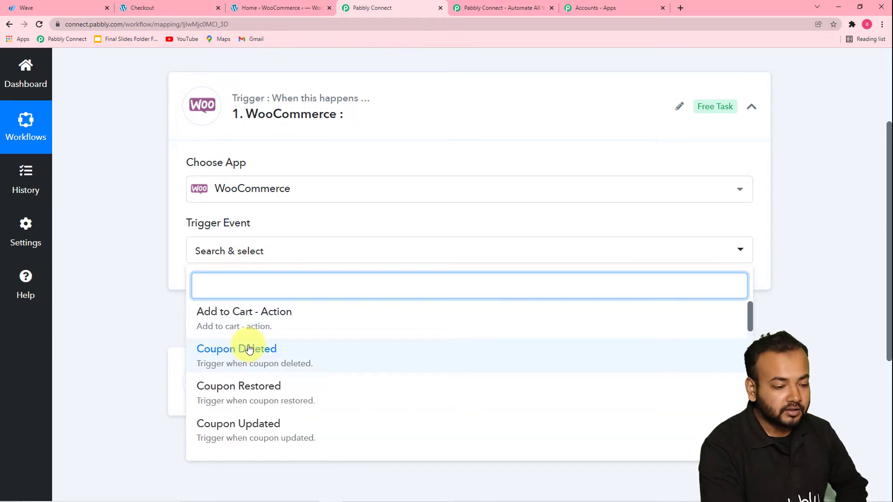
{"action": "scroll", "coordinate": [261, 390], "scroll_direction": "down", "scroll_amount": 2}
{"action": "scroll", "coordinate": [273, 384], "scroll_direction": "down", "scroll_amount": 7}
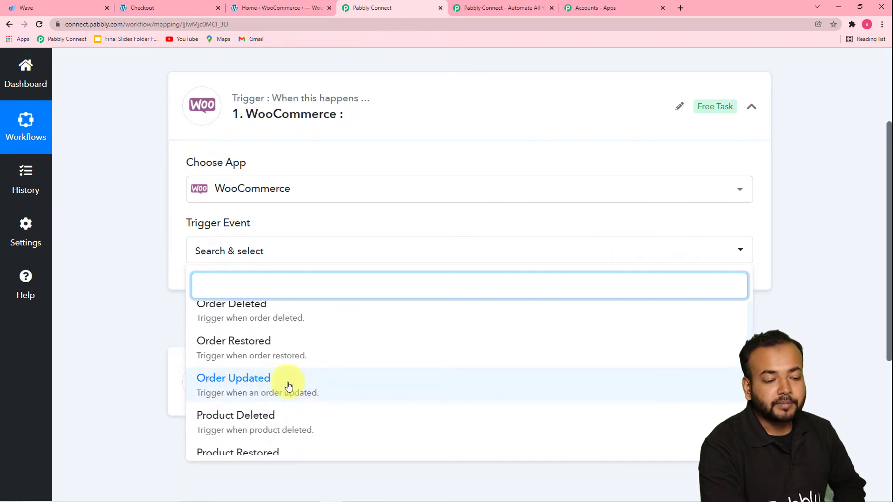
{"action": "left_click", "coordinate": [242, 391]}
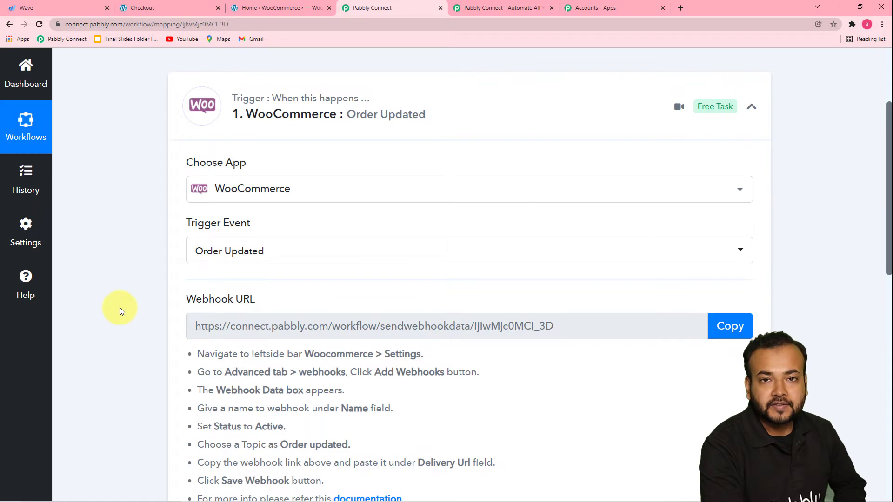
Copy the WooCommerce trigger's webhook URL and review the webhook setup instructions.
{"action": "scroll", "coordinate": [184, 358], "scroll_direction": "down", "scroll_amount": 2}
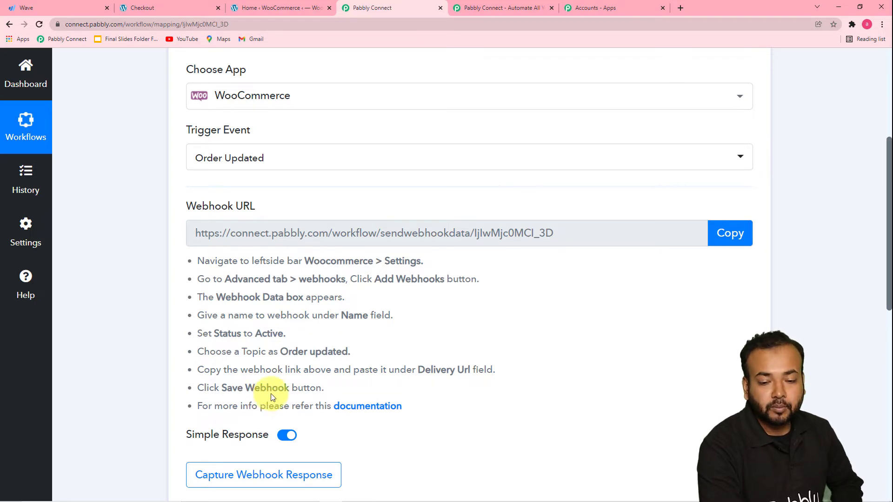
{"action": "left_click", "coordinate": [736, 238]}
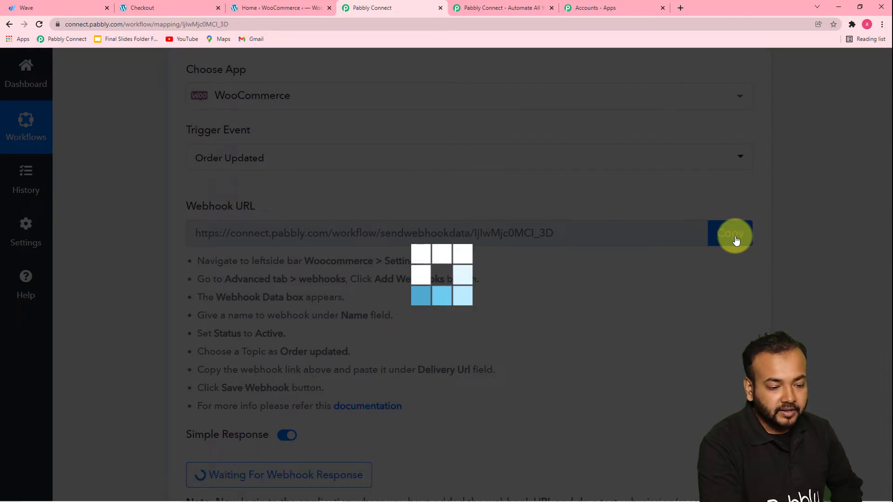
{"action": "scroll", "coordinate": [674, 271], "scroll_direction": "down", "scroll_amount": 4}
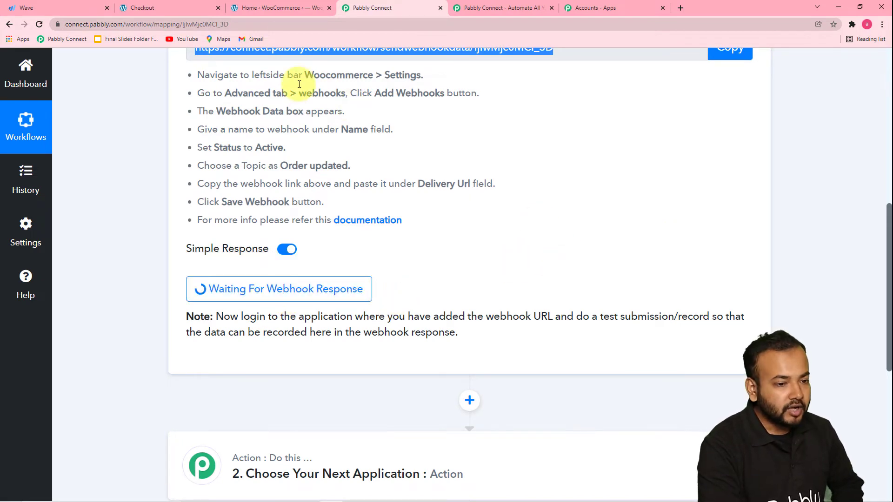
Switch to the WordPress admin and start adding a webhook in WooCommerce's advanced settings.
{"action": "left_click", "coordinate": [278, 6]}
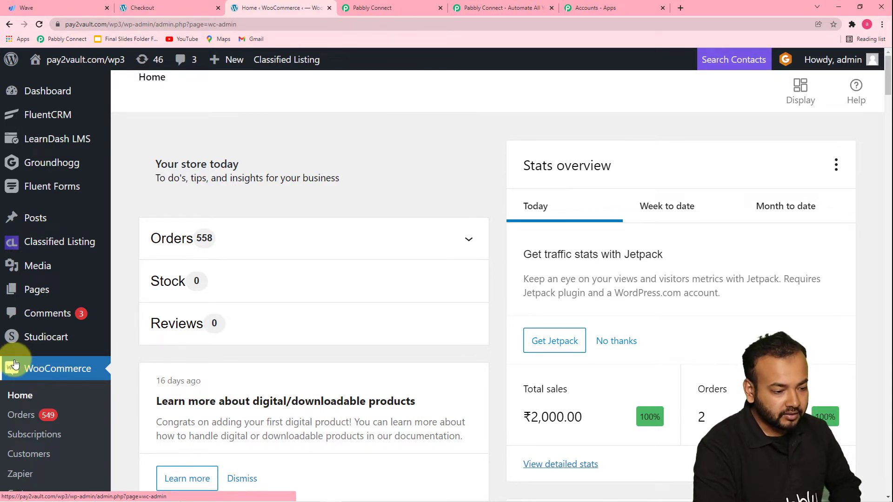
{"action": "scroll", "coordinate": [29, 358], "scroll_direction": "down", "scroll_amount": 2}
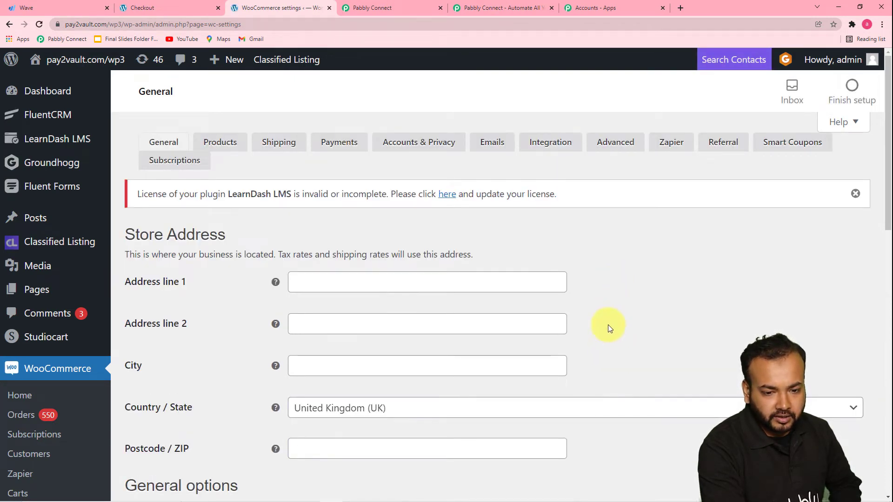
{"action": "left_click", "coordinate": [620, 147]}
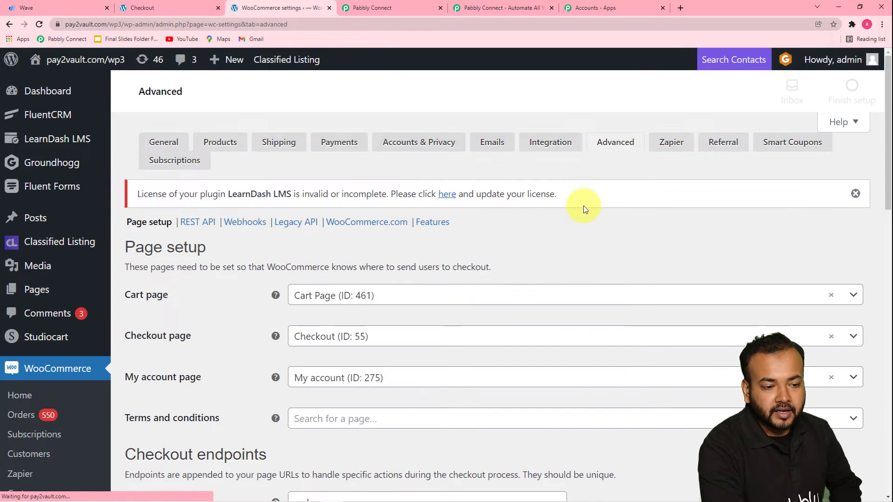
{"action": "left_click", "coordinate": [244, 222]}
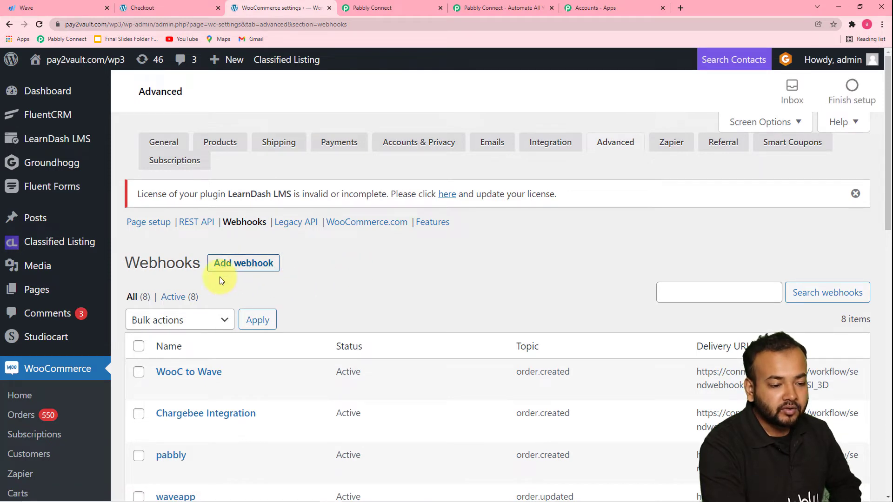
{"action": "left_click", "coordinate": [244, 269]}
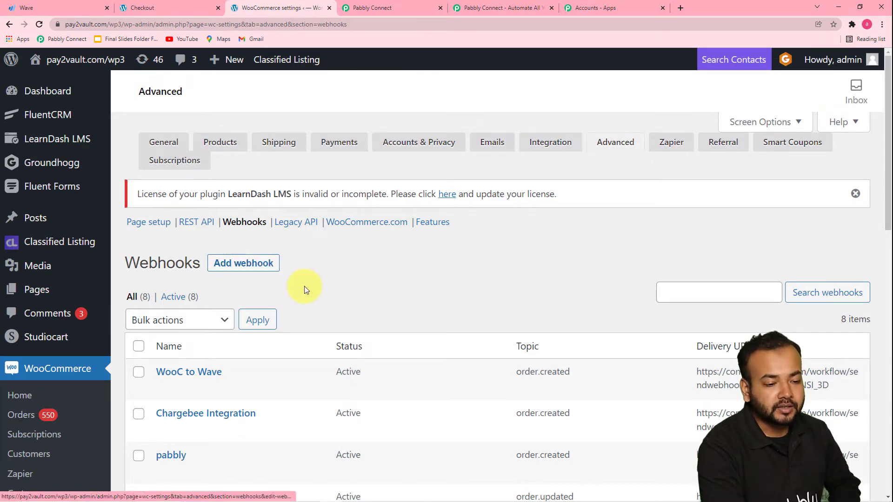
{"action": "left_click", "coordinate": [240, 272]}
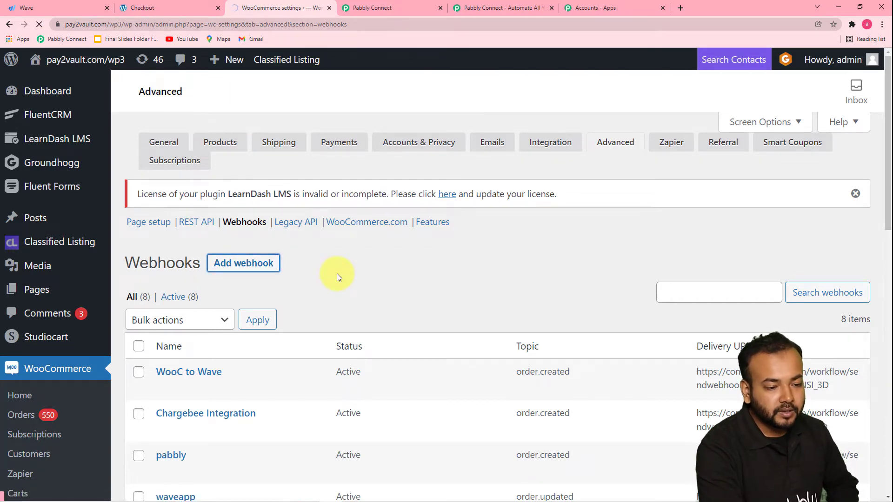
Enter "Ec Store to Wave" as the new webhook's name.
{"action": "scroll", "coordinate": [337, 278], "scroll_direction": "down", "scroll_amount": 1}
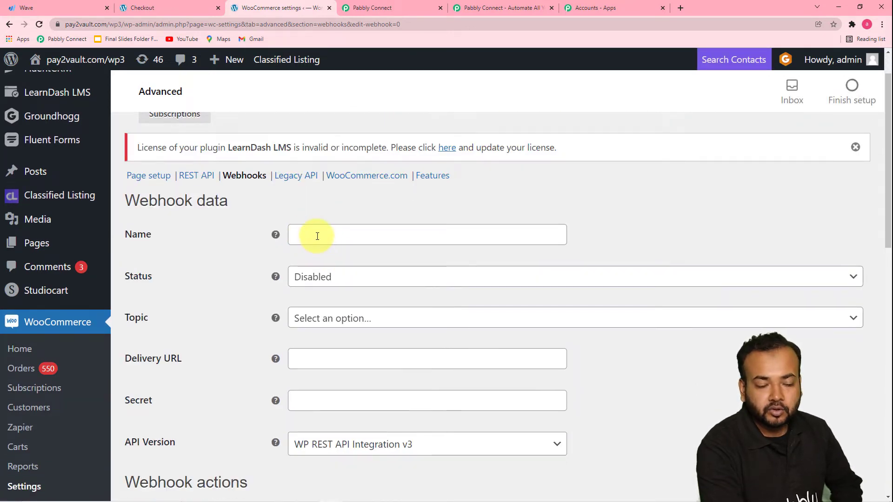
{"action": "left_click", "coordinate": [319, 237]}
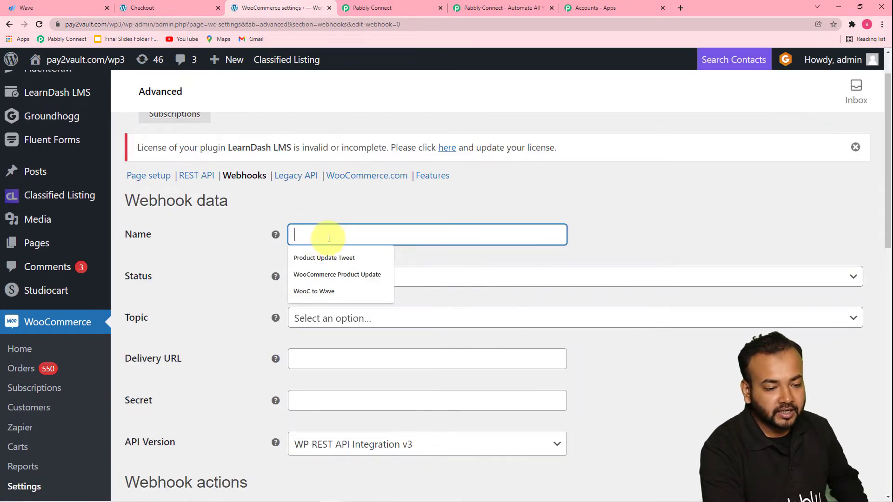
{"action": "type", "text": "Ec"}
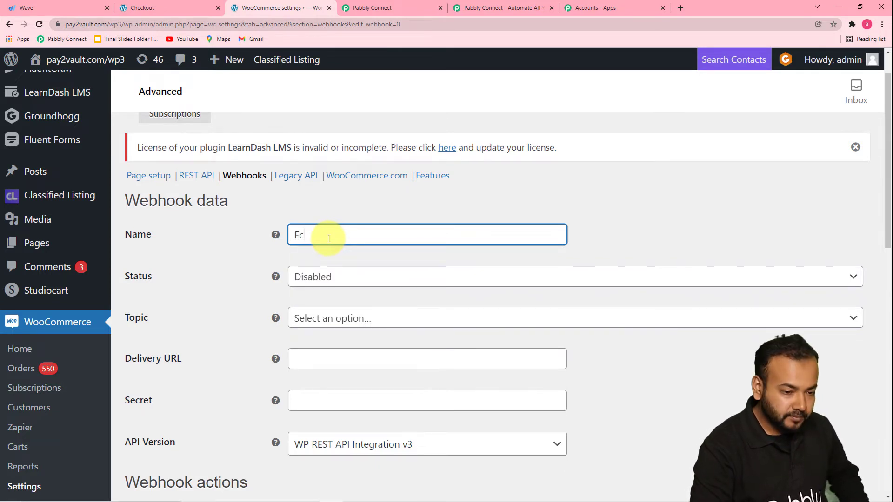
{"action": "type", "text": " Stor"}
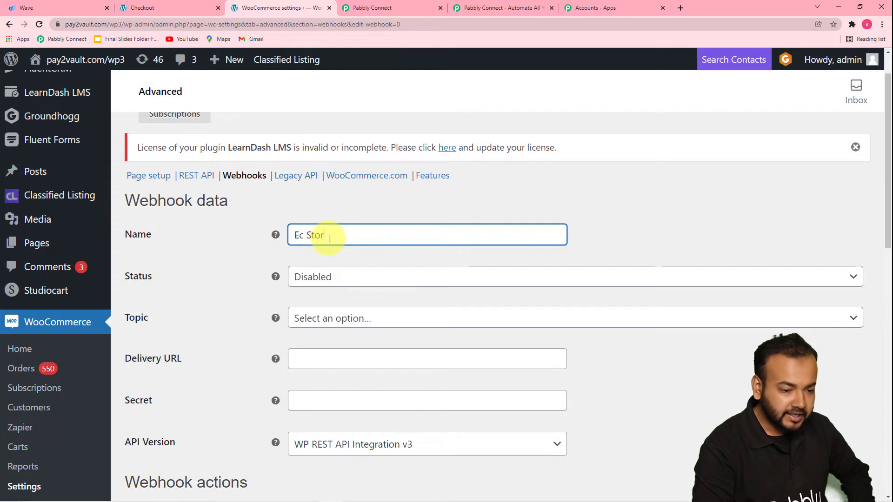
{"action": "type", "text": "e to"}
{"action": "key", "text": "Return"}
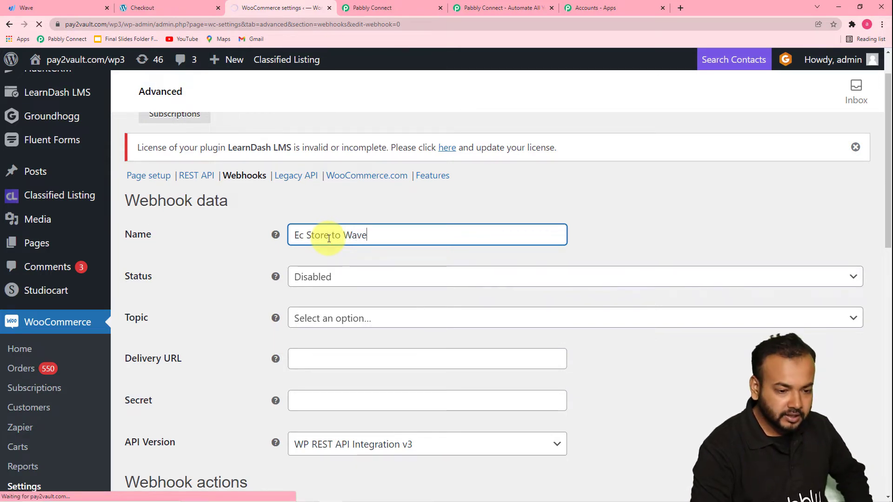
Set the new webhook's status to Active.
{"action": "left_click", "coordinate": [377, 278]}
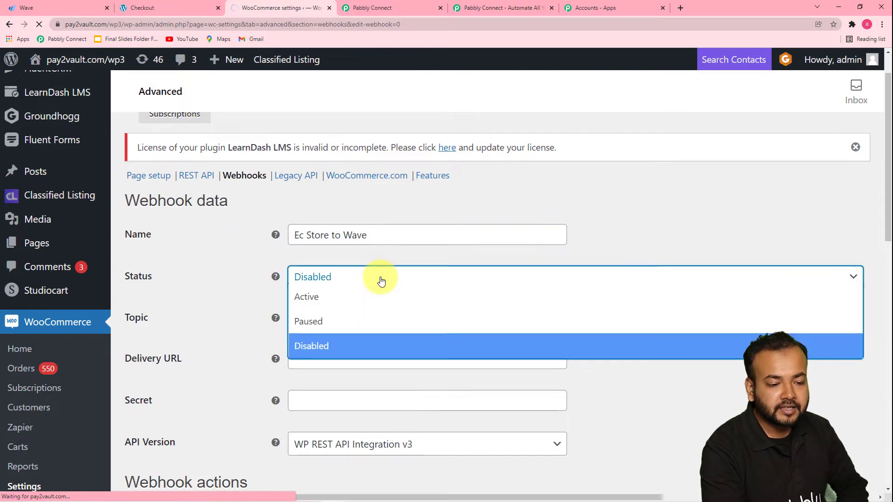
{"action": "left_click", "coordinate": [331, 286]}
{"action": "left_click", "coordinate": [317, 305]}
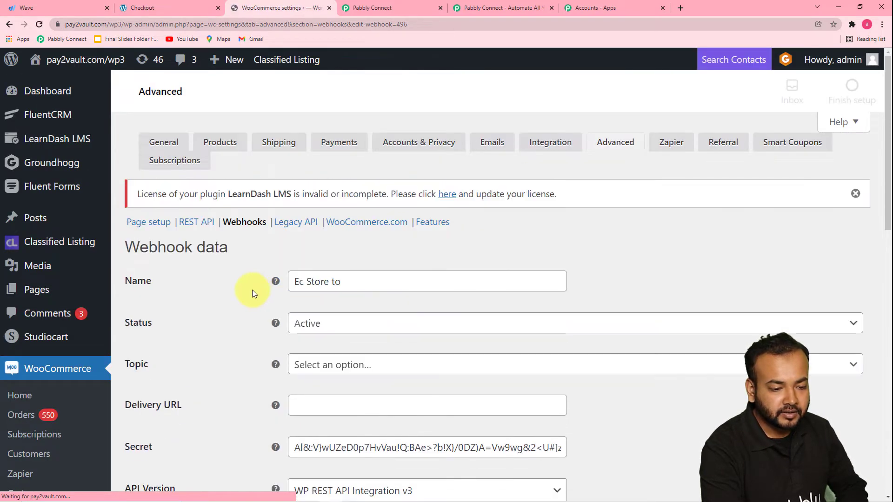
Set the webhook's topic to Order created.
{"action": "scroll", "coordinate": [252, 293], "scroll_direction": "down", "scroll_amount": 3}
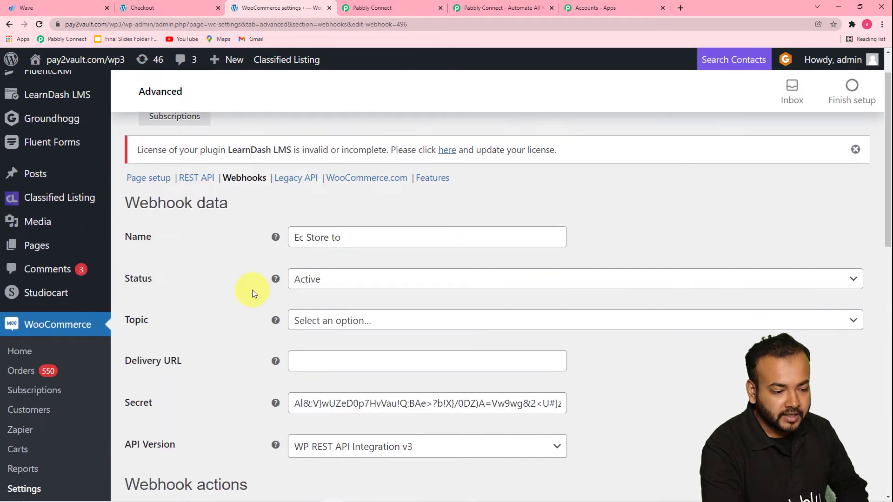
{"action": "left_click", "coordinate": [358, 227]}
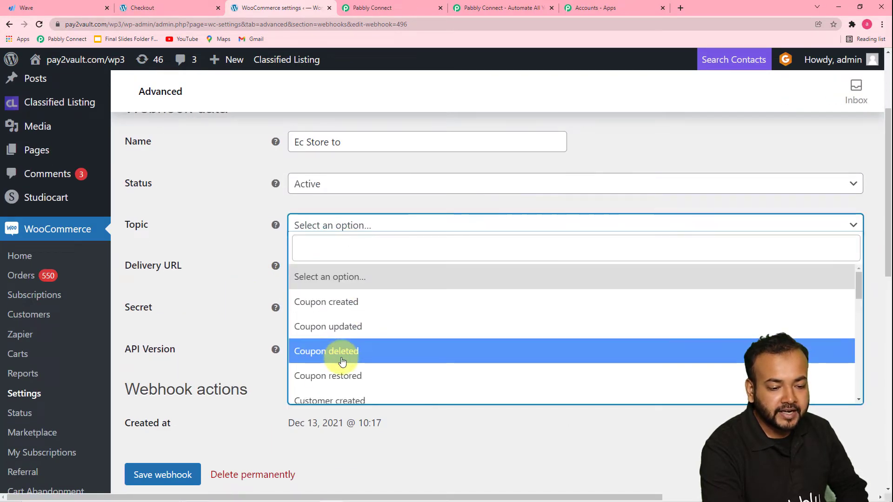
{"action": "scroll", "coordinate": [332, 344], "scroll_direction": "down", "scroll_amount": 2}
{"action": "scroll", "coordinate": [335, 336], "scroll_direction": "down", "scroll_amount": 2}
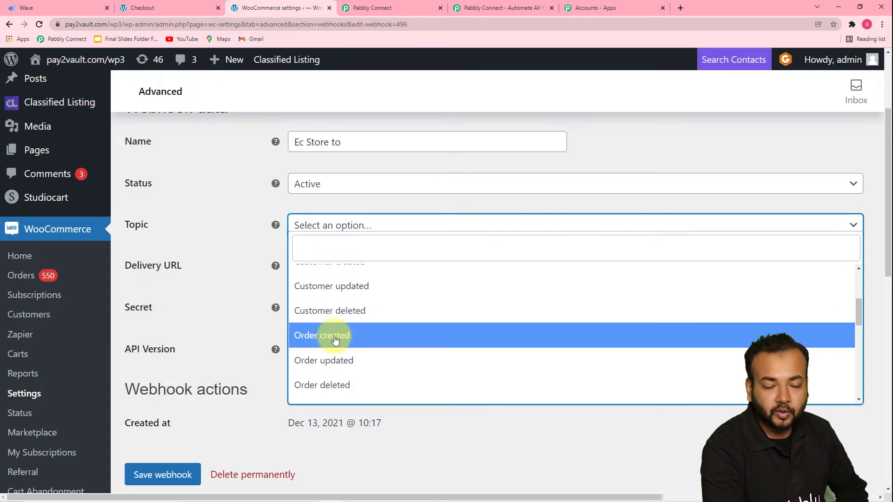
{"action": "left_click", "coordinate": [334, 339]}
{"action": "left_click", "coordinate": [227, 309]}
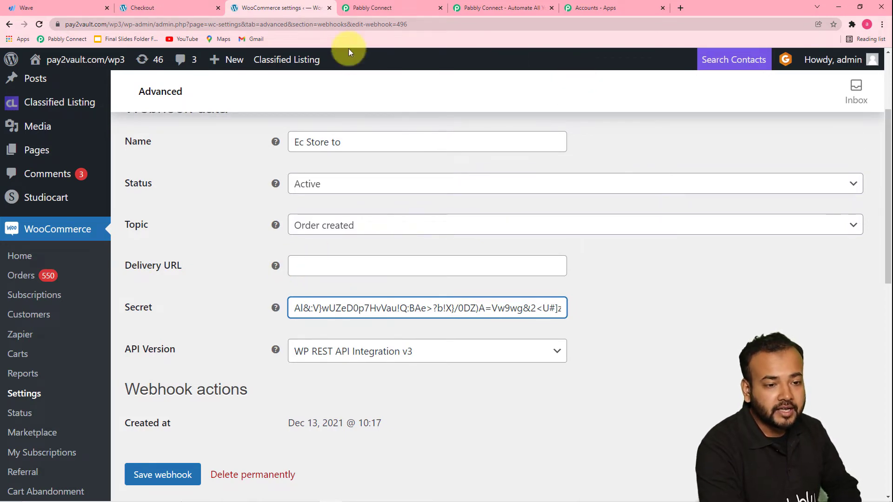
Copy the webhook URL from the Pabbly Connect trigger and enter it as the WooCommerce webhook's Delivery URL.
{"action": "left_click", "coordinate": [369, 8]}
{"action": "scroll", "coordinate": [711, 148], "scroll_direction": "up", "scroll_amount": 2}
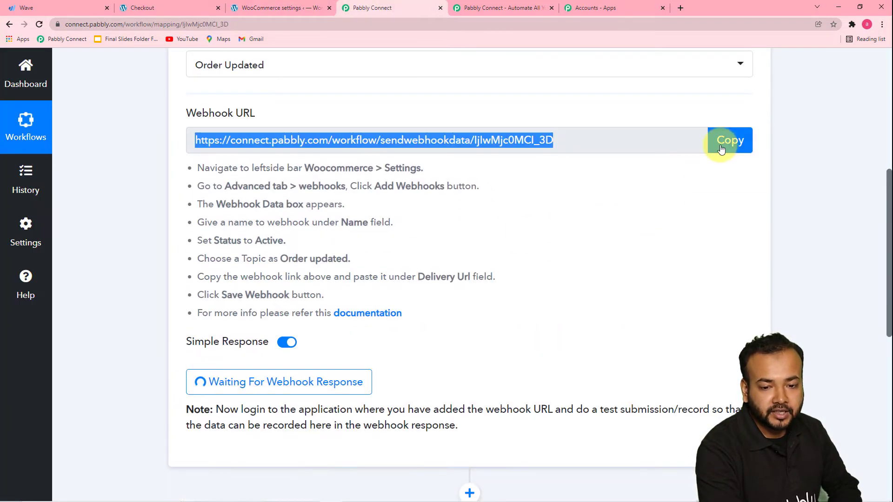
{"action": "left_click", "coordinate": [720, 149]}
{"action": "left_click", "coordinate": [260, 8]}
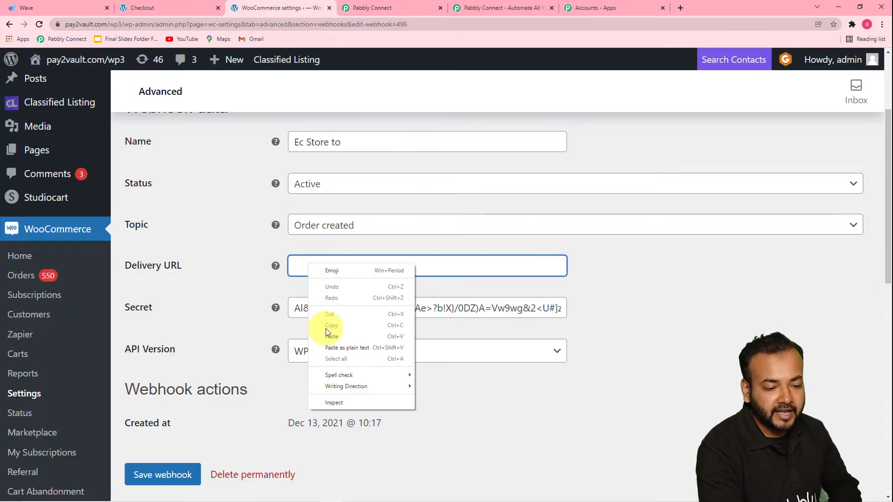
{"action": "left_click", "coordinate": [326, 335]}
Save the WooCommerce webhook and check its saved settings.
{"action": "scroll", "coordinate": [225, 292], "scroll_direction": "down", "scroll_amount": 2}
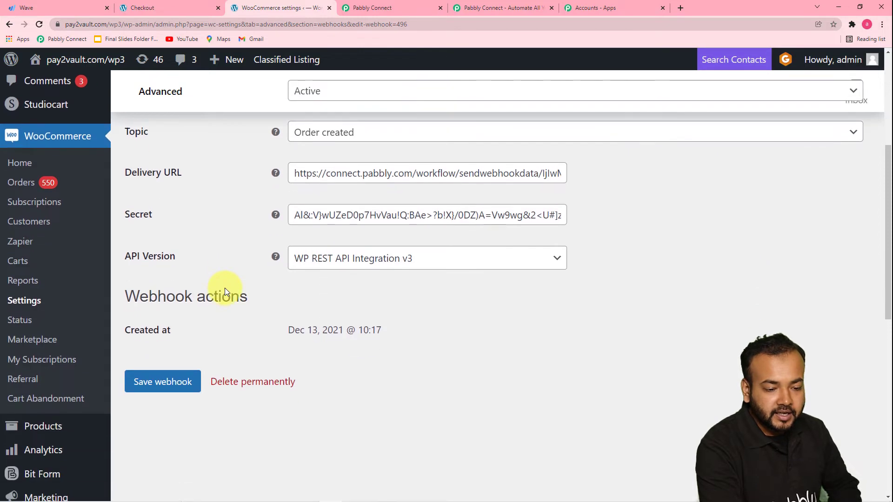
{"action": "left_click", "coordinate": [149, 381]}
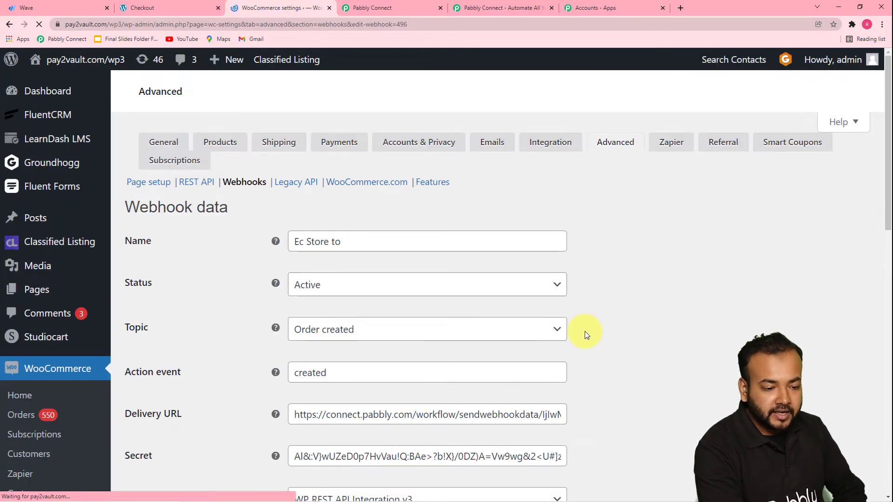
{"action": "scroll", "coordinate": [585, 333], "scroll_direction": "down", "scroll_amount": 4}
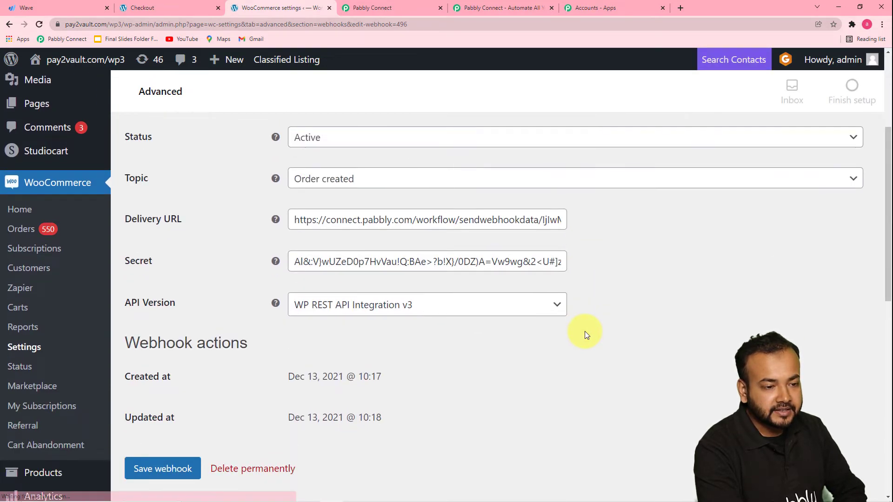
{"action": "scroll", "coordinate": [585, 333], "scroll_direction": "up", "scroll_amount": 5}
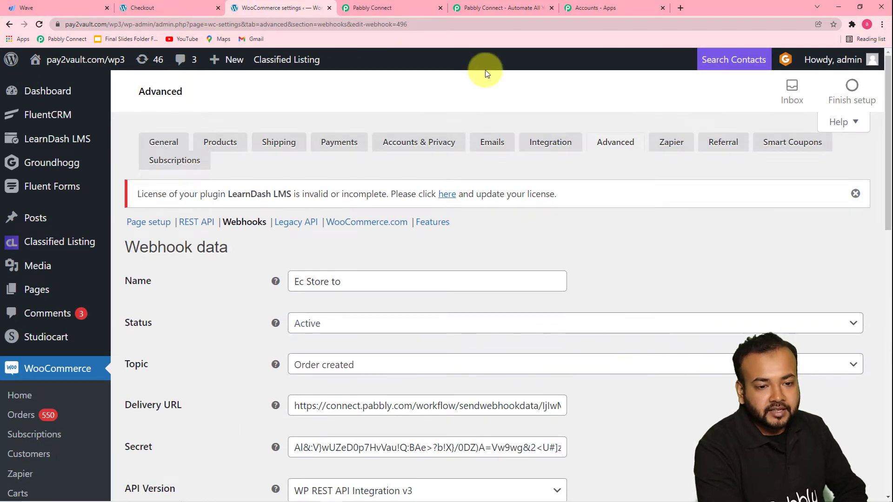
Switch to the Pabbly Connect workflow and start recapturing the webhook response for the WooCommerce trigger.
{"action": "left_click", "coordinate": [397, 8]}
{"action": "scroll", "coordinate": [158, 272], "scroll_direction": "down", "scroll_amount": 2}
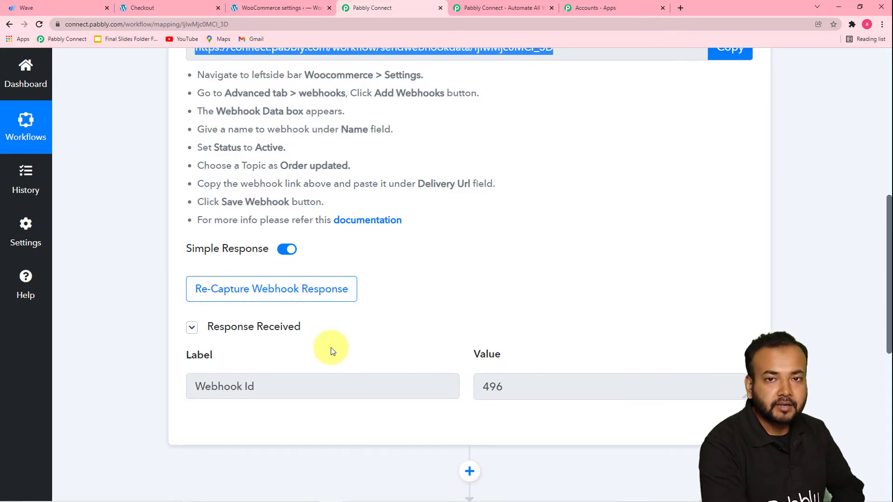
{"action": "left_click", "coordinate": [285, 289]}
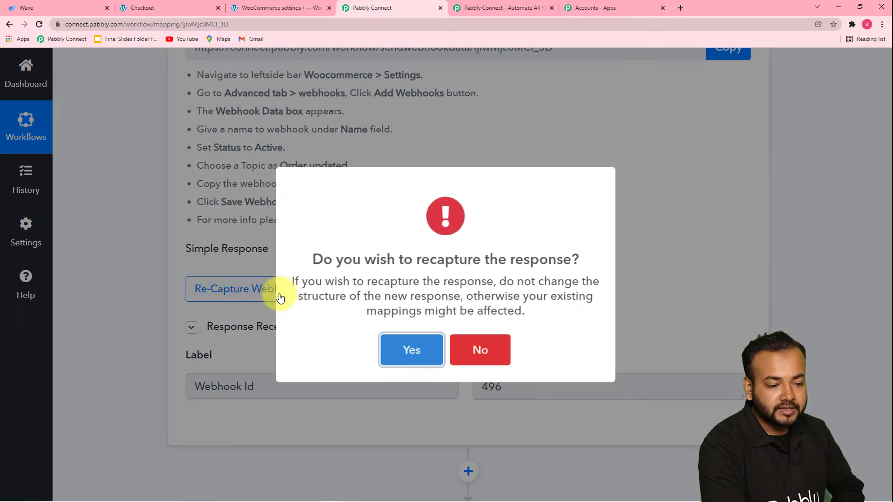
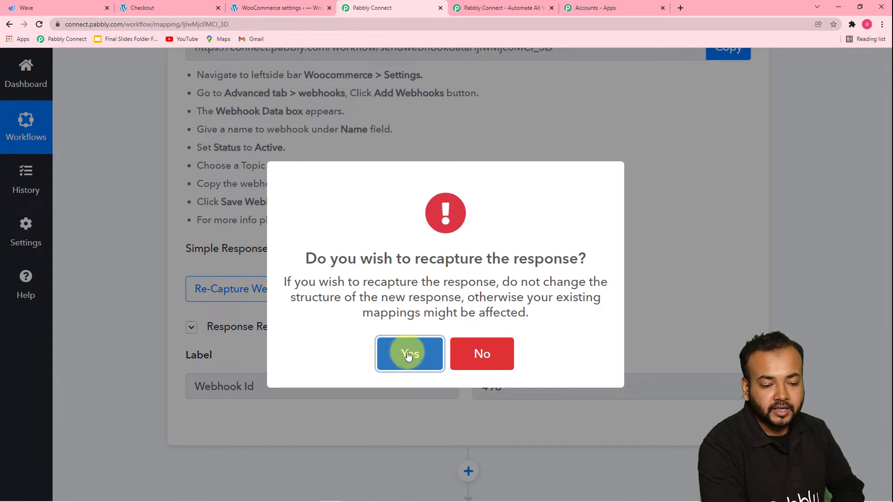
{"action": "left_click", "coordinate": [409, 354]}
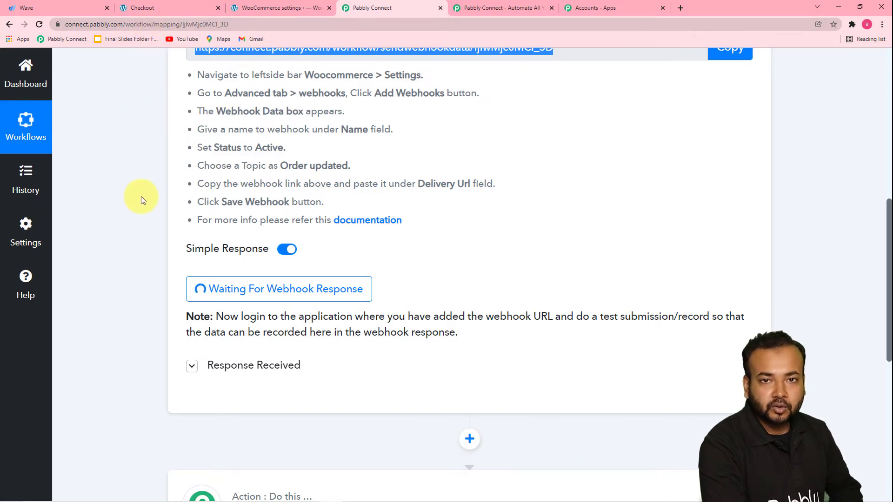
Switch to the store's cart page and proceed to checkout with the Philips beard trimmer.
{"action": "left_click", "coordinate": [144, 8]}
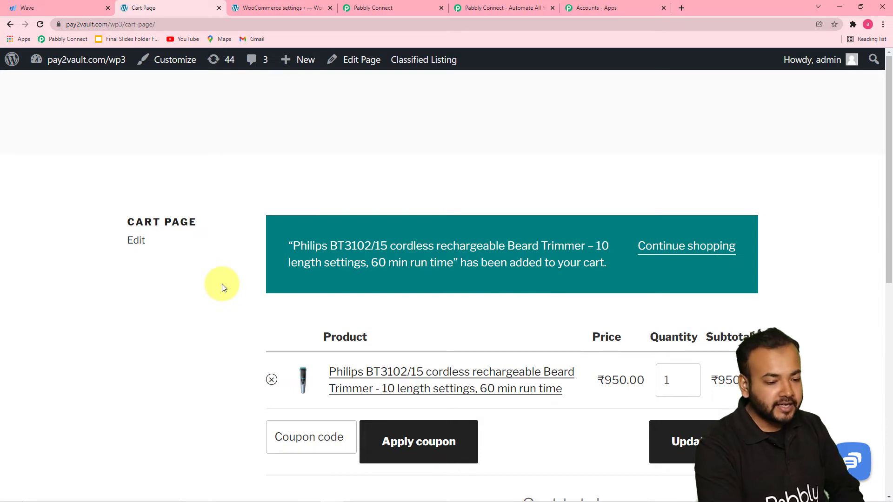
{"action": "scroll", "coordinate": [221, 287], "scroll_direction": "down", "scroll_amount": 4}
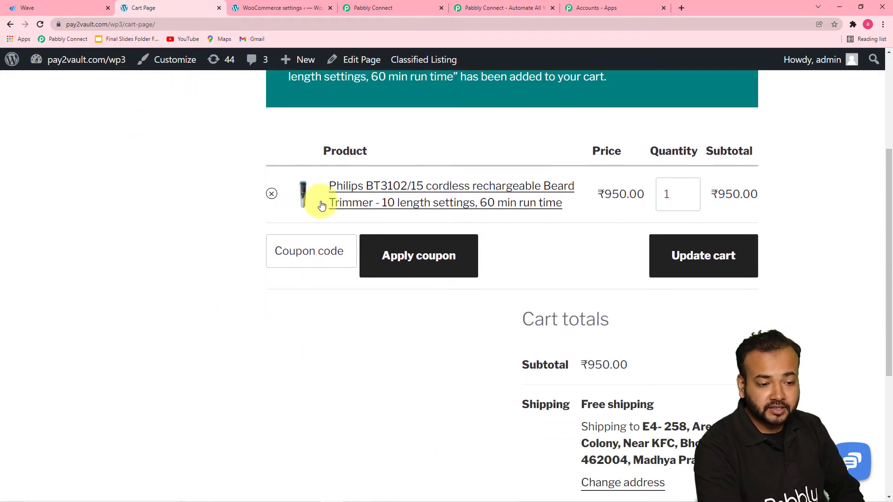
{"action": "scroll", "coordinate": [523, 256], "scroll_direction": "down", "scroll_amount": 5}
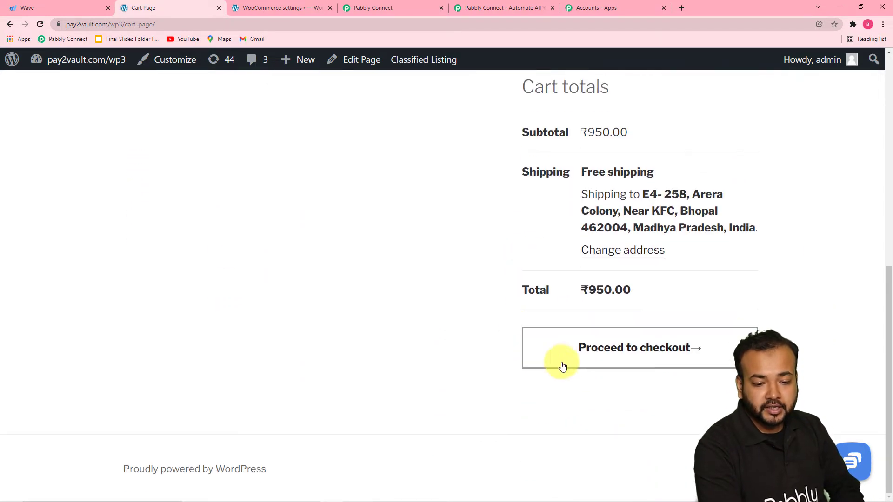
{"action": "left_click", "coordinate": [575, 361]}
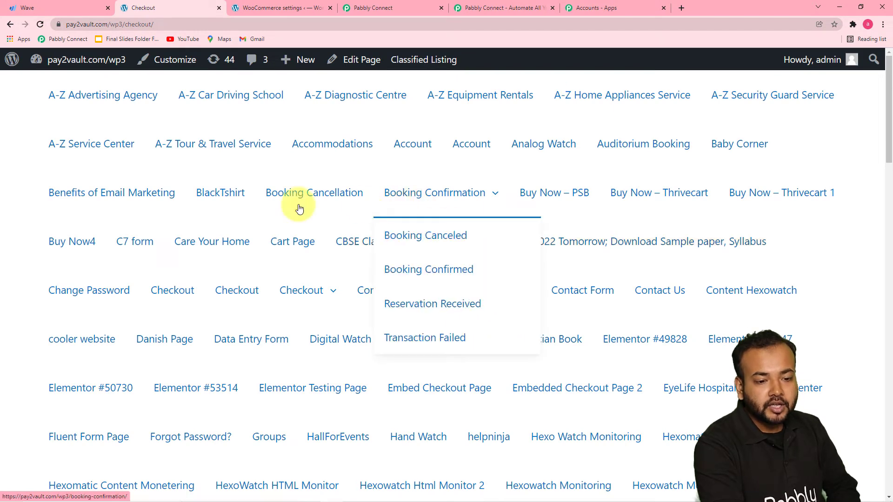
Review the billing details on the checkout page and place the test order with cash on delivery.
{"action": "scroll", "coordinate": [2, 167], "scroll_direction": "down", "scroll_amount": 1}
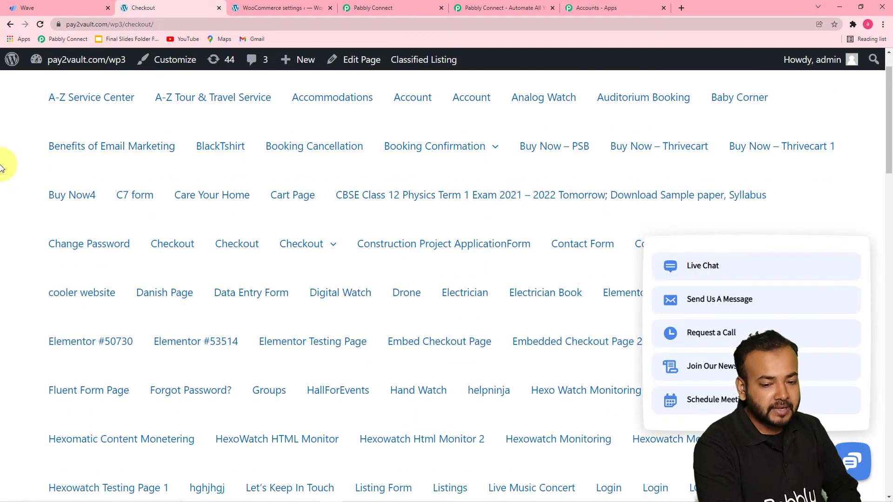
{"action": "scroll", "coordinate": [1, 168], "scroll_direction": "down", "scroll_amount": 1}
{"action": "scroll", "coordinate": [1, 168], "scroll_direction": "down", "scroll_amount": 2}
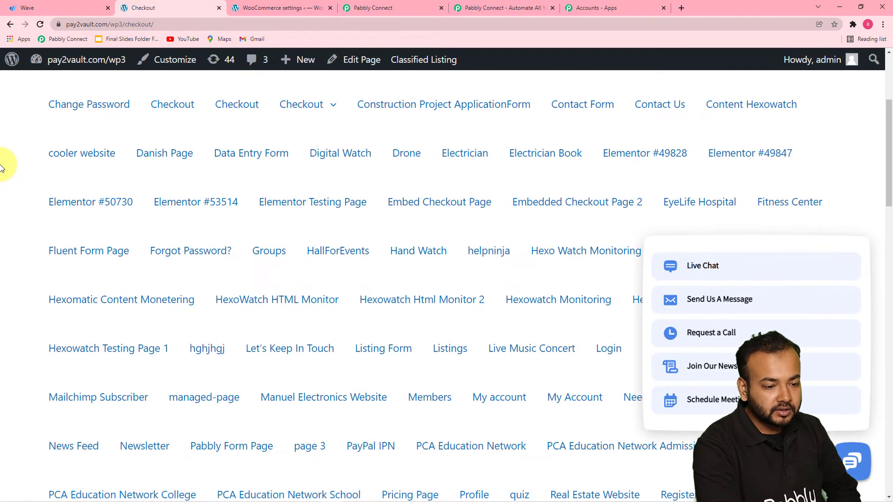
{"action": "scroll", "coordinate": [2, 167], "scroll_direction": "up", "scroll_amount": 3}
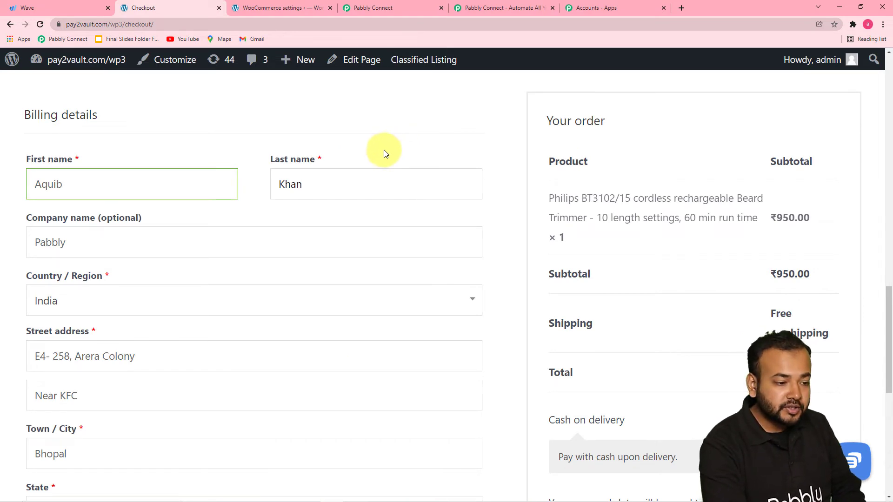
{"action": "scroll", "coordinate": [172, 142], "scroll_direction": "down", "scroll_amount": 2}
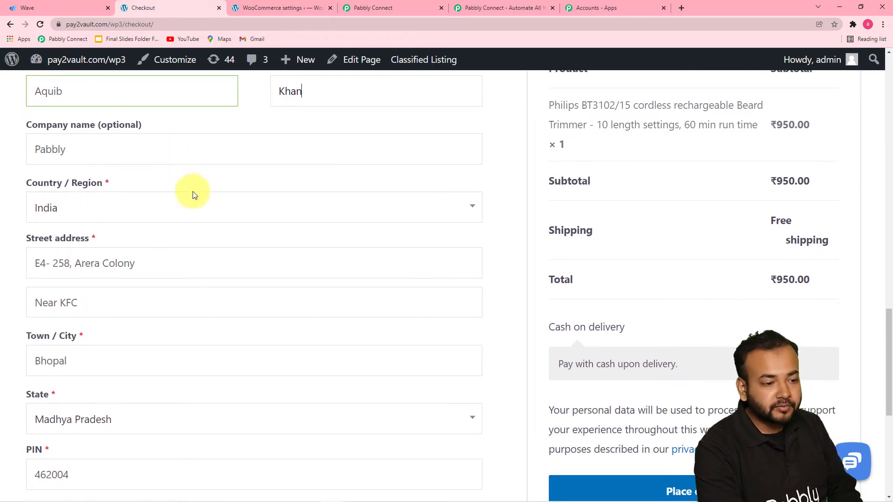
{"action": "scroll", "coordinate": [200, 196], "scroll_direction": "up", "scroll_amount": 3}
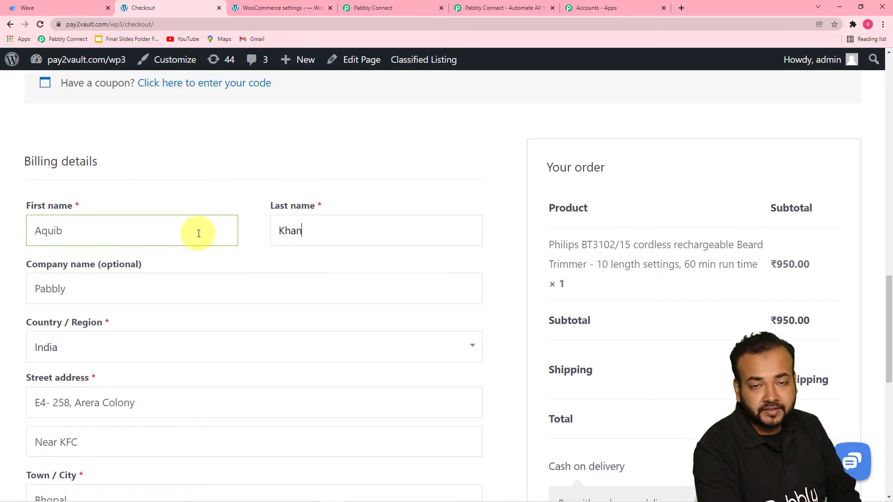
{"action": "scroll", "coordinate": [199, 233], "scroll_direction": "down", "scroll_amount": 5}
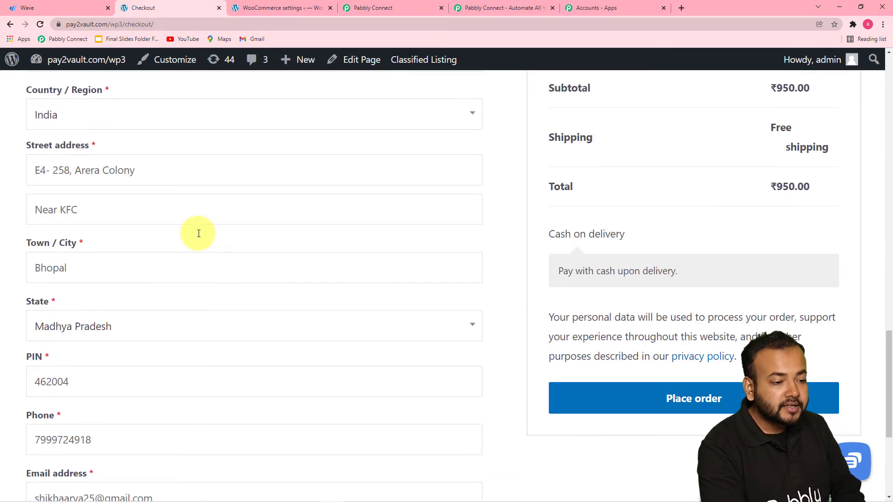
{"action": "scroll", "coordinate": [199, 213], "scroll_direction": "down", "scroll_amount": 1}
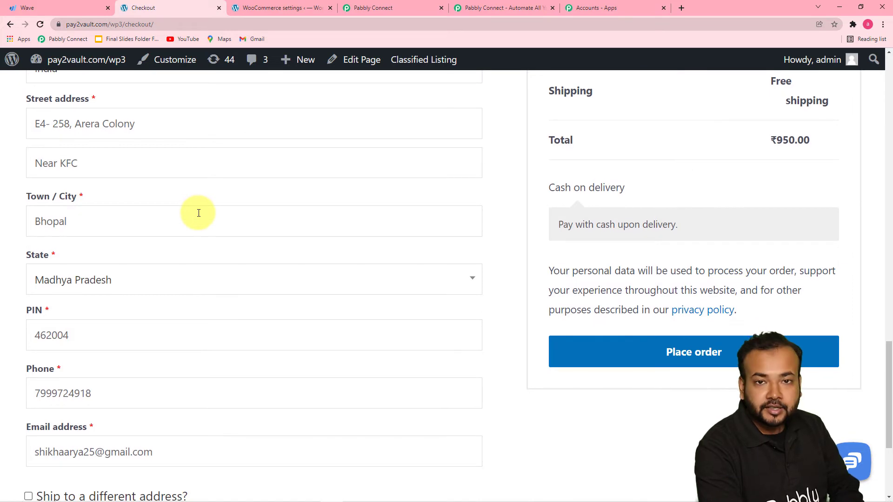
{"action": "scroll", "coordinate": [219, 295], "scroll_direction": "down", "scroll_amount": 4}
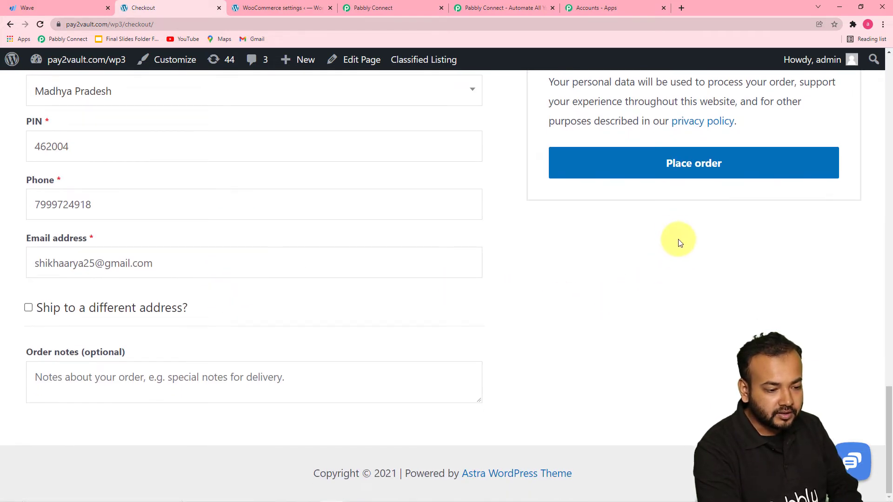
{"action": "left_click", "coordinate": [638, 174]}
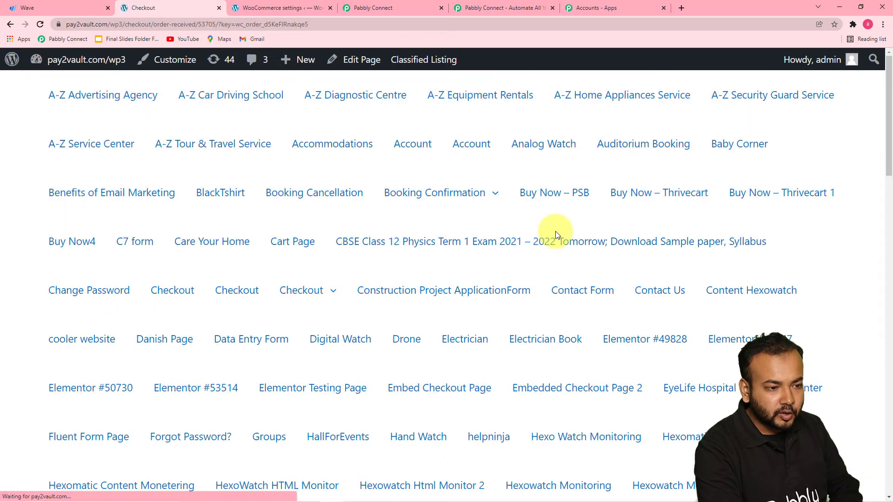
Review the order details and the billing and shipping addresses on the order confirmation page.
{"action": "scroll", "coordinate": [558, 234], "scroll_direction": "down", "scroll_amount": 16}
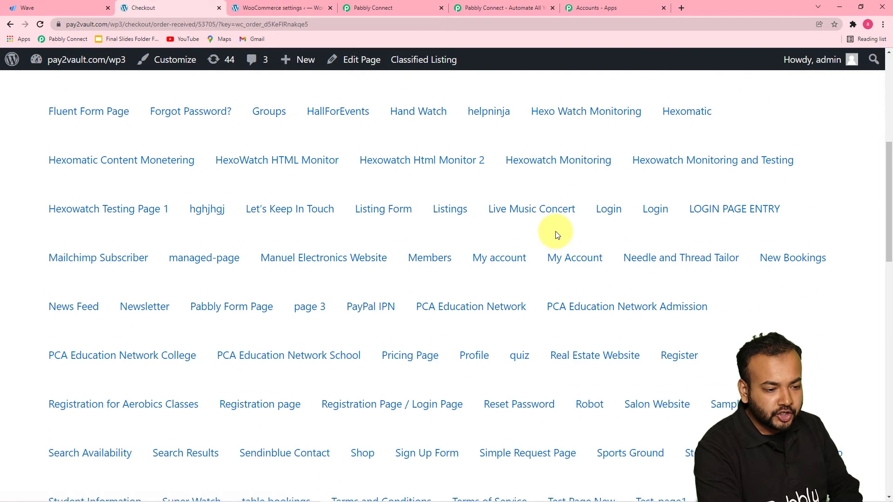
{"action": "scroll", "coordinate": [558, 234], "scroll_direction": "down", "scroll_amount": 5}
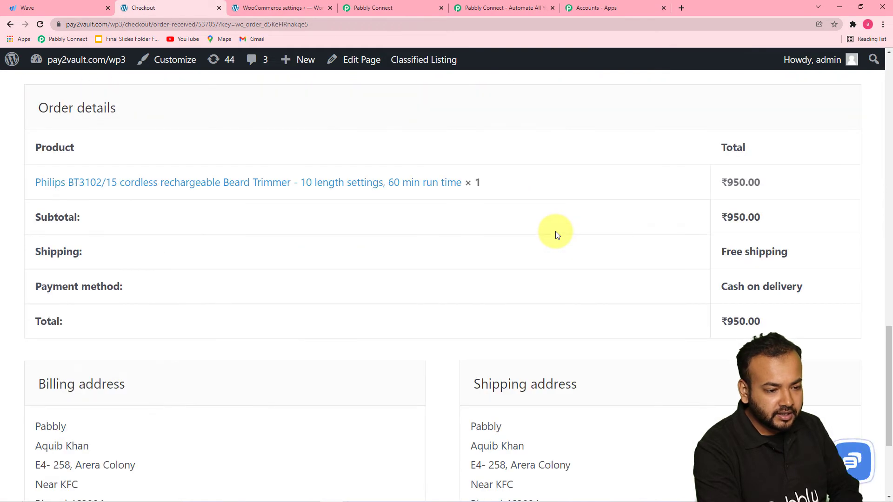
{"action": "scroll", "coordinate": [557, 234], "scroll_direction": "down", "scroll_amount": 3}
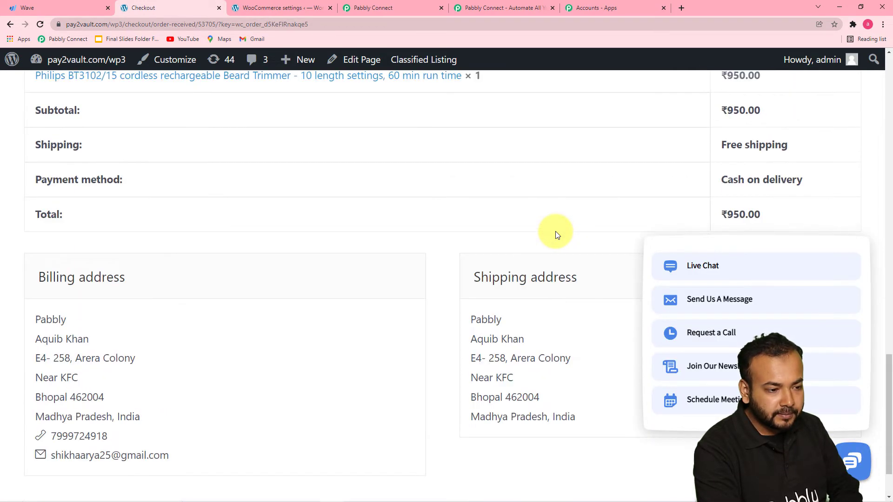
{"action": "scroll", "coordinate": [557, 234], "scroll_direction": "up", "scroll_amount": 3}
{"action": "scroll", "coordinate": [557, 234], "scroll_direction": "down", "scroll_amount": 4}
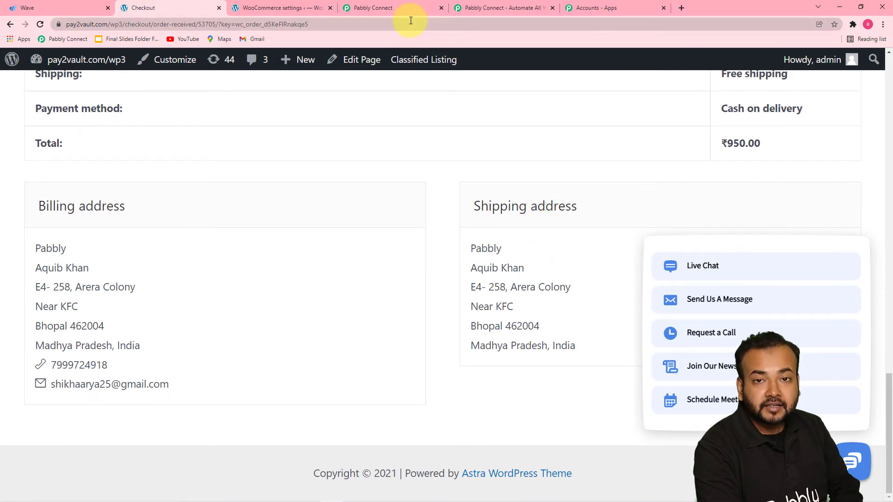
Switch back to Pabbly Connect and examine the order, billing, shipping and meta data fields in the received webhook response.
{"action": "left_click", "coordinate": [405, 4]}
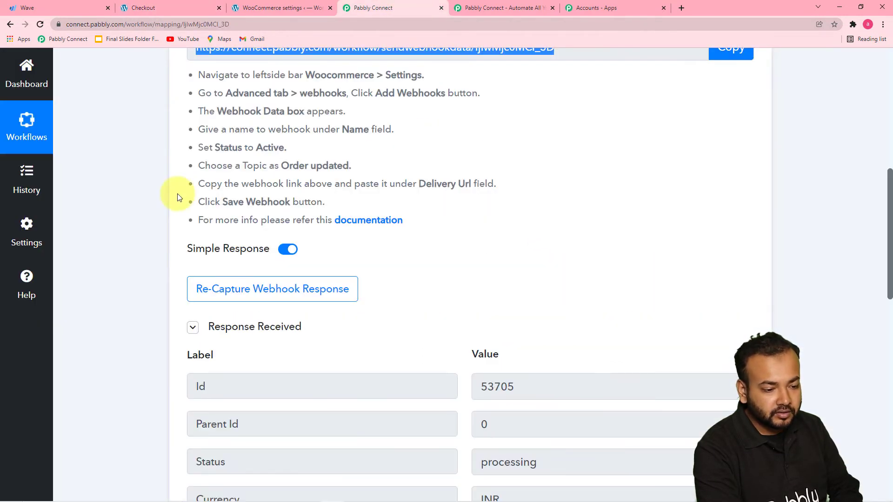
{"action": "scroll", "coordinate": [145, 245], "scroll_direction": "down", "scroll_amount": 5}
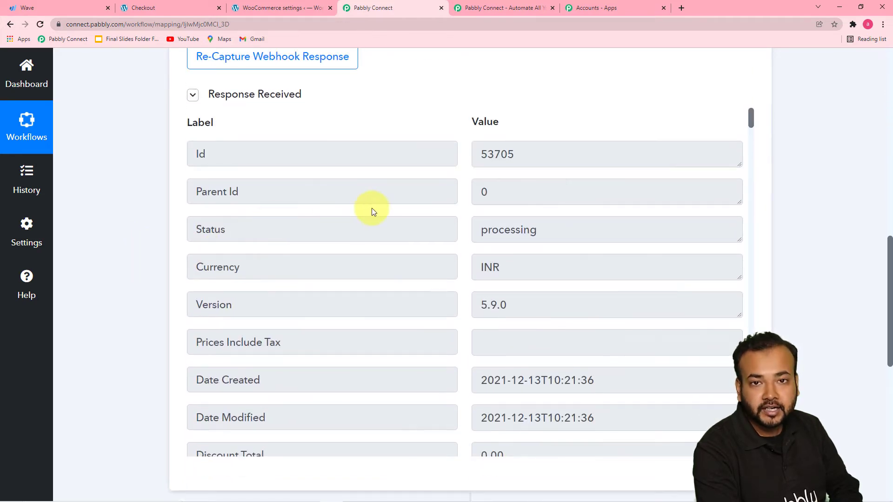
{"action": "scroll", "coordinate": [372, 209], "scroll_direction": "down", "scroll_amount": 6}
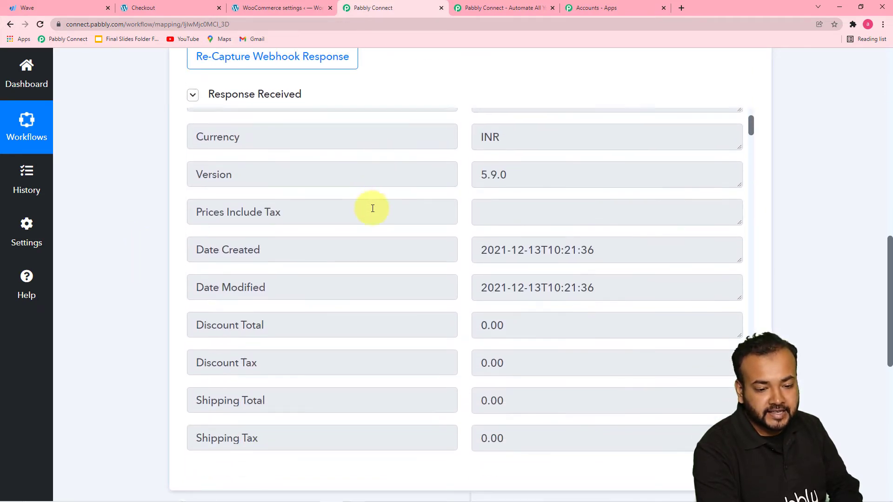
{"action": "scroll", "coordinate": [372, 208], "scroll_direction": "down", "scroll_amount": 6}
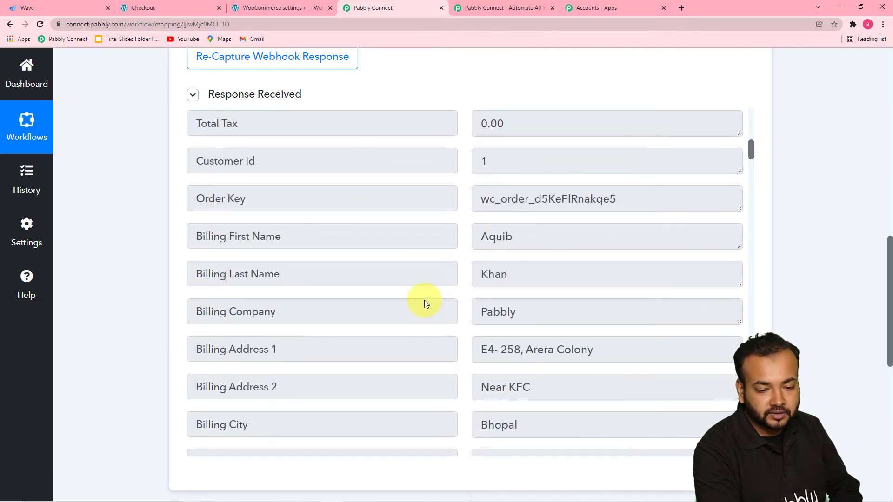
{"action": "scroll", "coordinate": [372, 309], "scroll_direction": "down", "scroll_amount": 7}
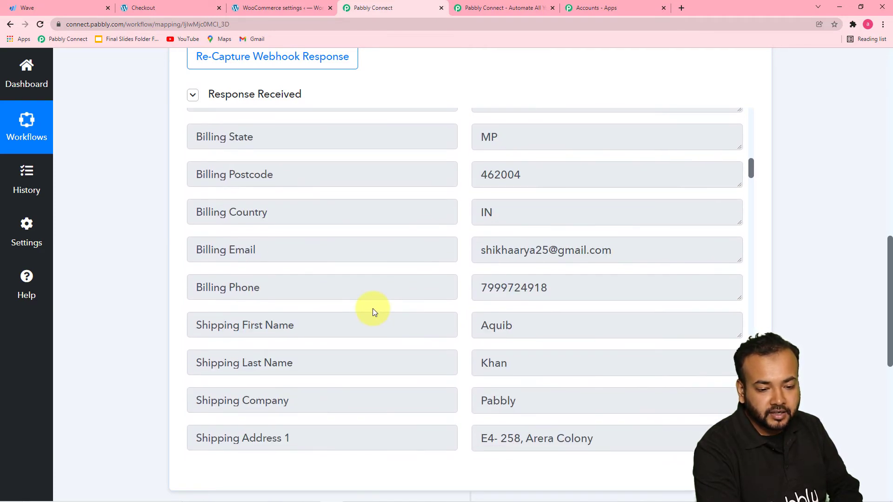
{"action": "scroll", "coordinate": [372, 308], "scroll_direction": "down", "scroll_amount": 9}
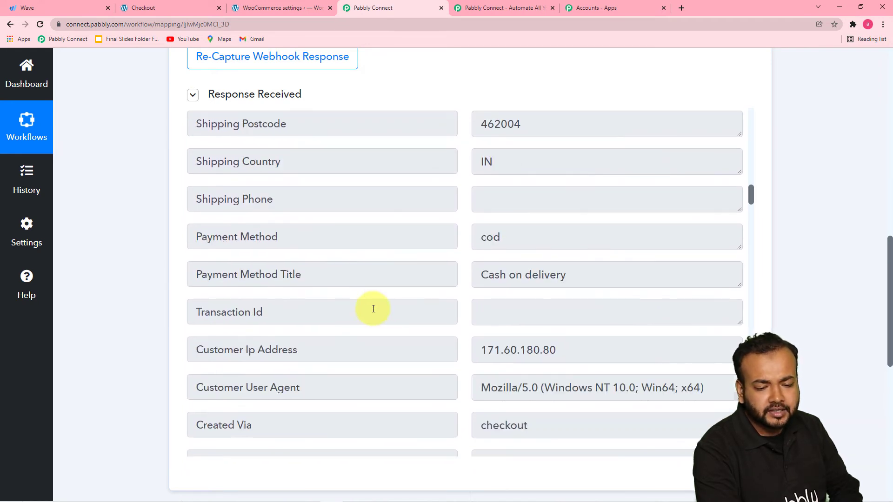
{"action": "scroll", "coordinate": [373, 309], "scroll_direction": "down", "scroll_amount": 2}
{"action": "scroll", "coordinate": [333, 287], "scroll_direction": "down", "scroll_amount": 13}
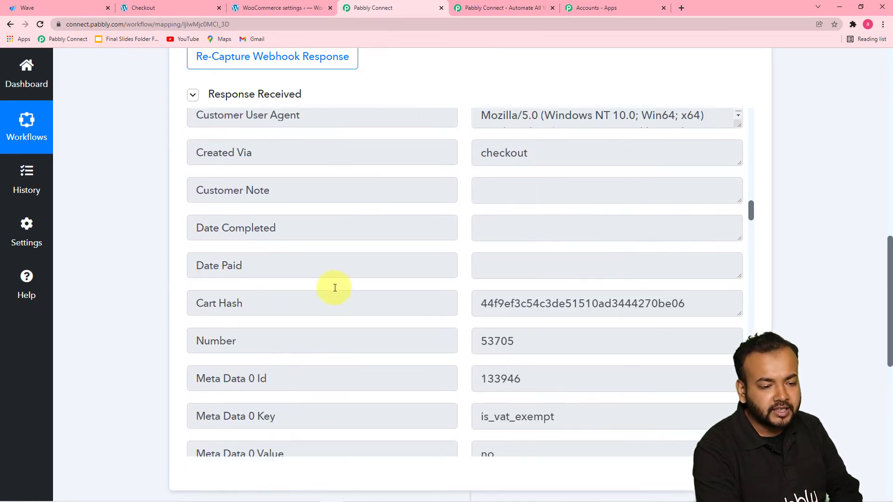
{"action": "scroll", "coordinate": [327, 279], "scroll_direction": "down", "scroll_amount": 18}
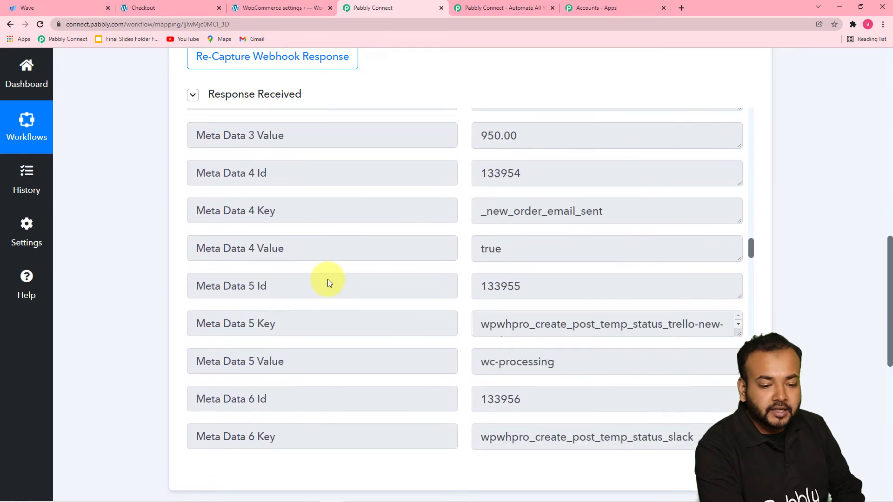
Look through the remaining meta data in the webhook response and choose Wave as the app for the workflow's action step.
{"action": "scroll", "coordinate": [329, 279], "scroll_direction": "down", "scroll_amount": 18}
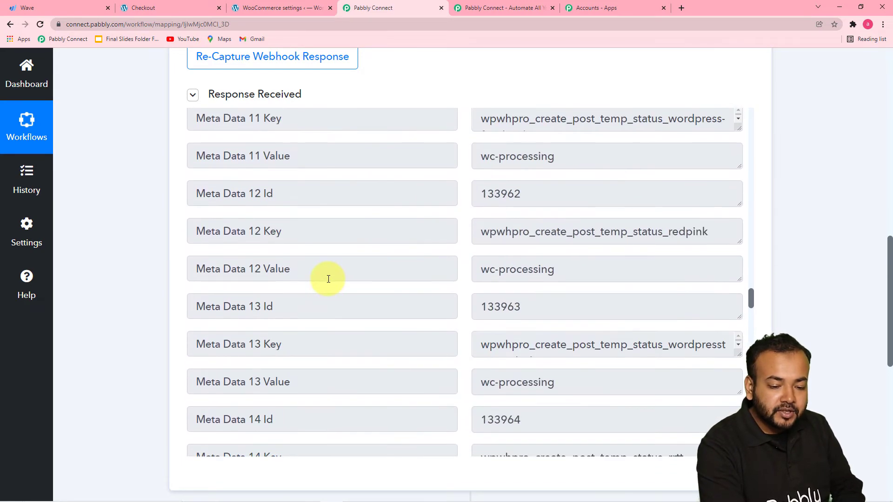
{"action": "scroll", "coordinate": [326, 279], "scroll_direction": "down", "scroll_amount": 12}
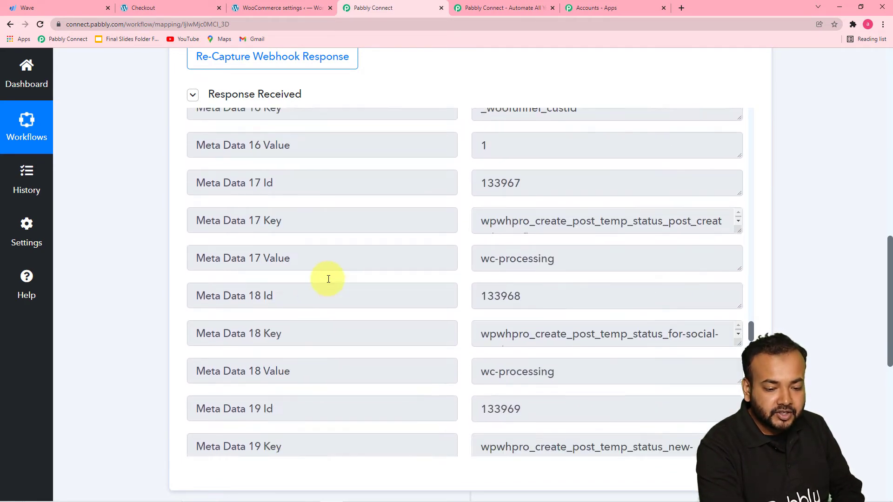
{"action": "scroll", "coordinate": [76, 249], "scroll_direction": "down", "scroll_amount": 4}
{"action": "scroll", "coordinate": [79, 245], "scroll_direction": "down", "scroll_amount": 4}
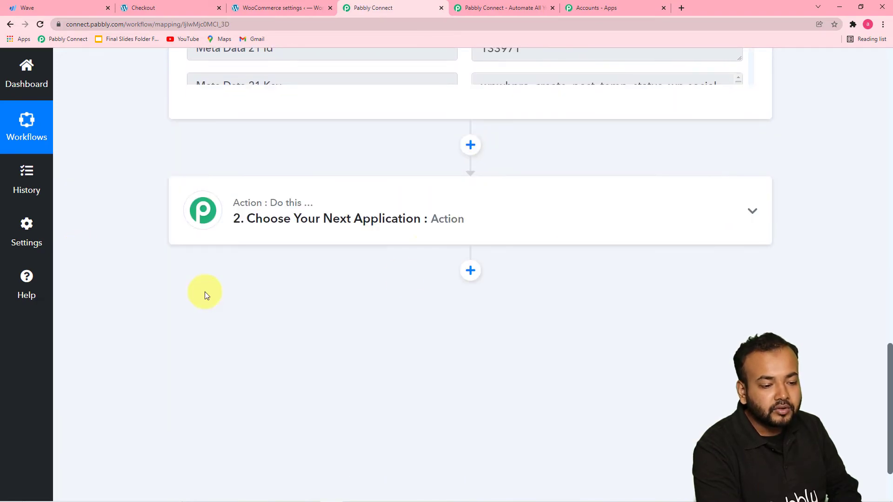
{"action": "left_click", "coordinate": [331, 228]}
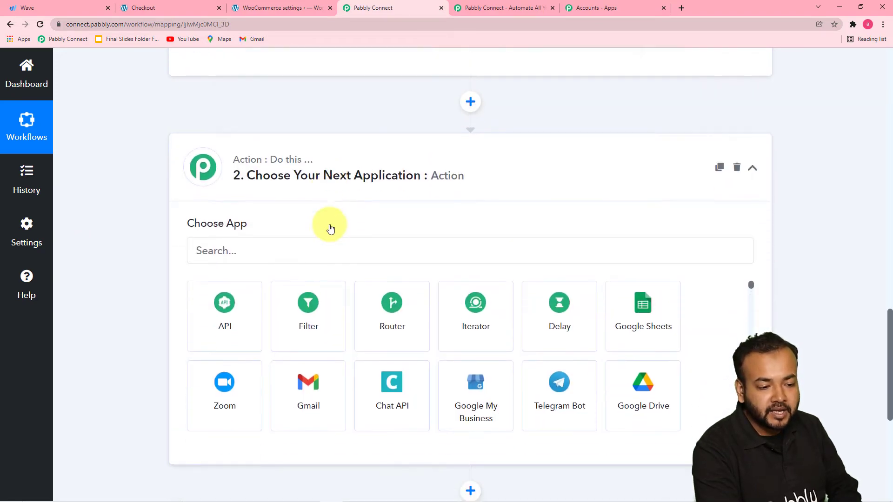
{"action": "left_click", "coordinate": [304, 161]}
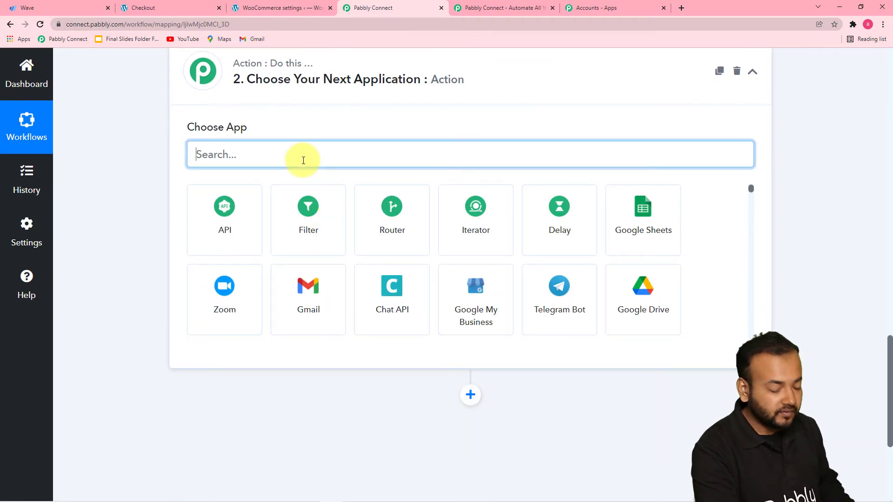
{"action": "type", "text": "wa"}
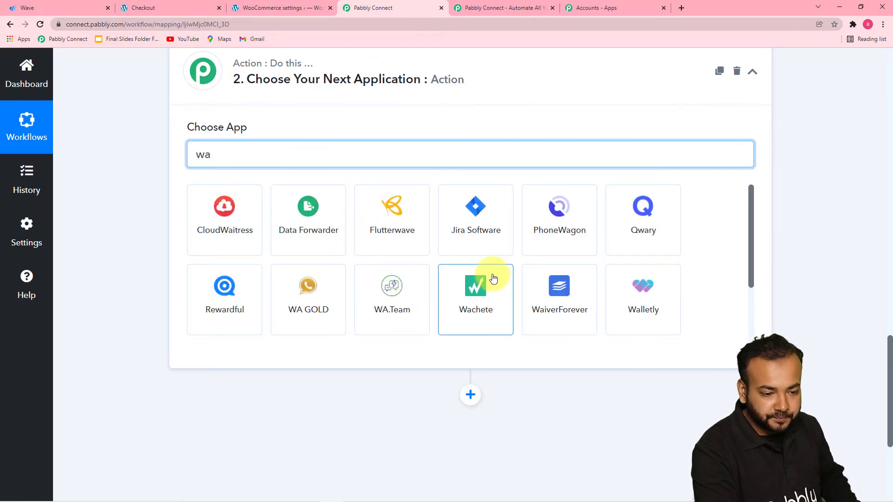
{"action": "type", "text": "v"}
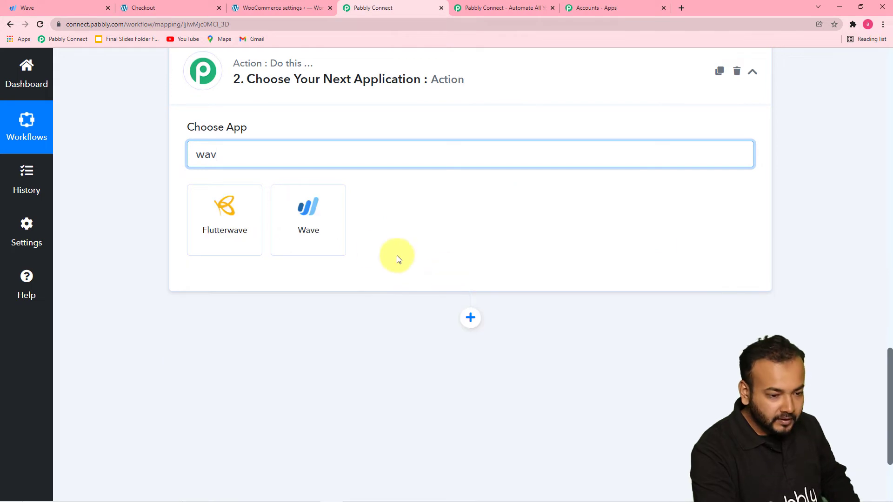
{"action": "left_click", "coordinate": [314, 238]}
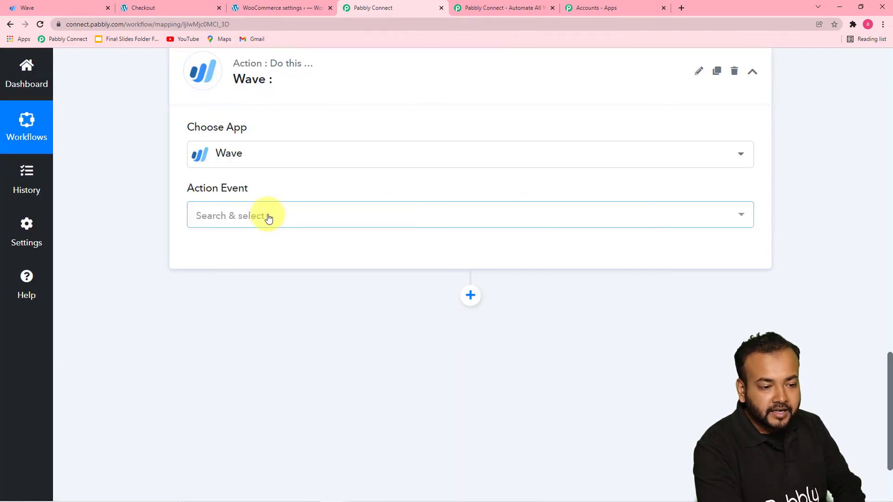
Check the customer page in Wave and set the action event to Create a Customer.
{"action": "left_click", "coordinate": [269, 218]}
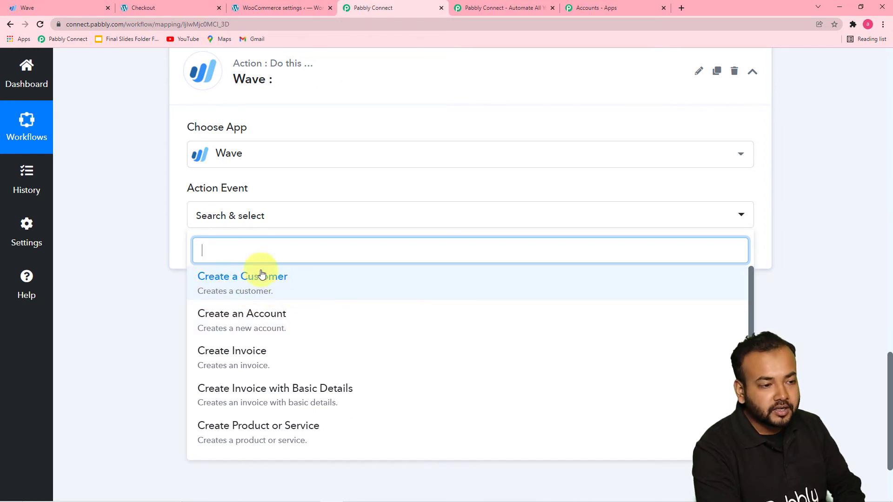
{"action": "left_click", "coordinate": [72, 5]}
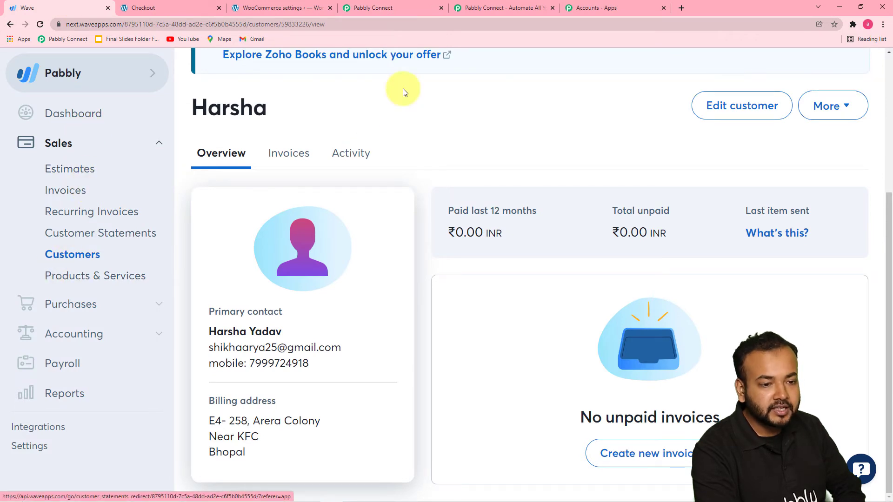
{"action": "left_click", "coordinate": [414, 6]}
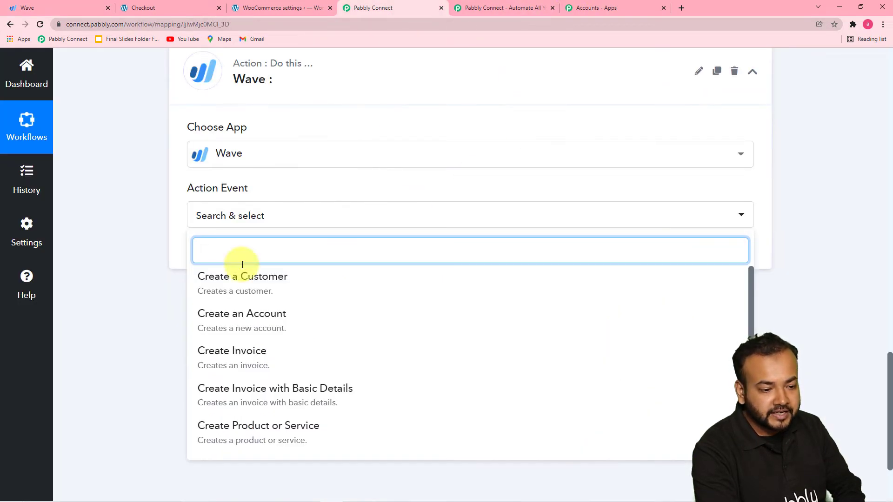
{"action": "left_click", "coordinate": [225, 289]}
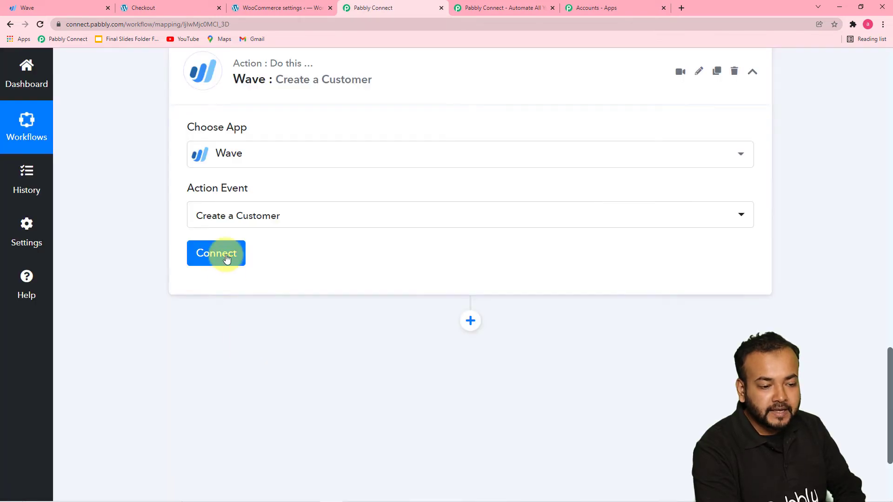
Add a new Wave connection and allow Pabbly Connect access to the Pabbly business.
{"action": "left_click", "coordinate": [226, 258]}
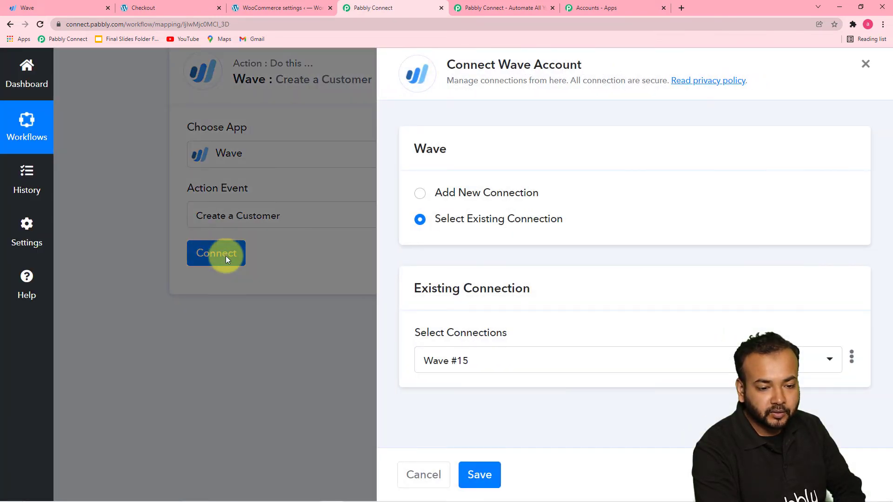
{"action": "left_click", "coordinate": [420, 193]}
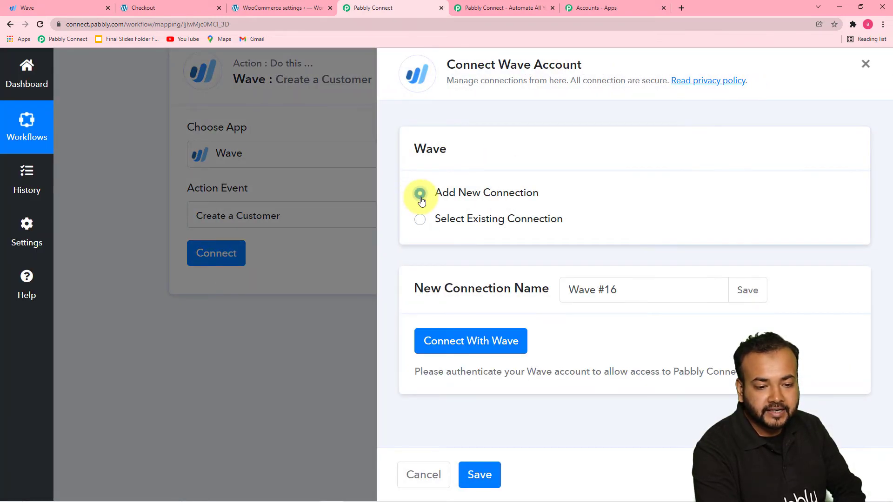
{"action": "left_click", "coordinate": [442, 348]}
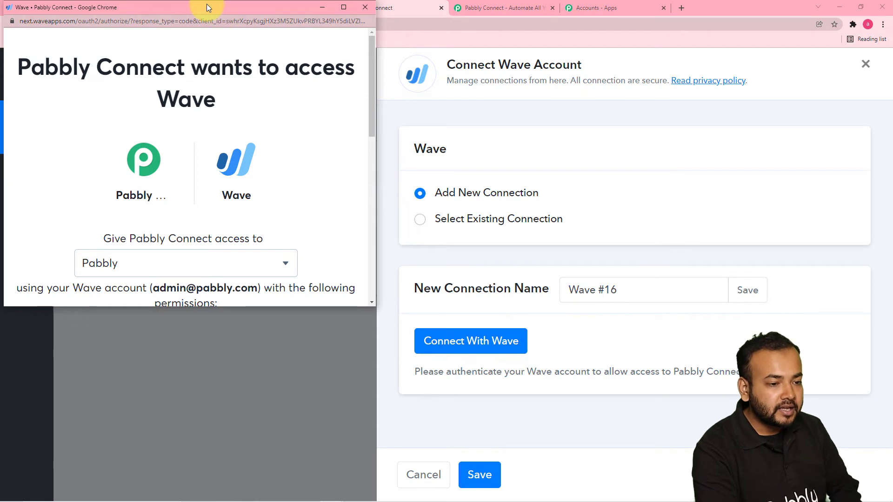
{"action": "left_click_drag", "start_coordinate": [205, 4], "coordinate": [399, 60]}
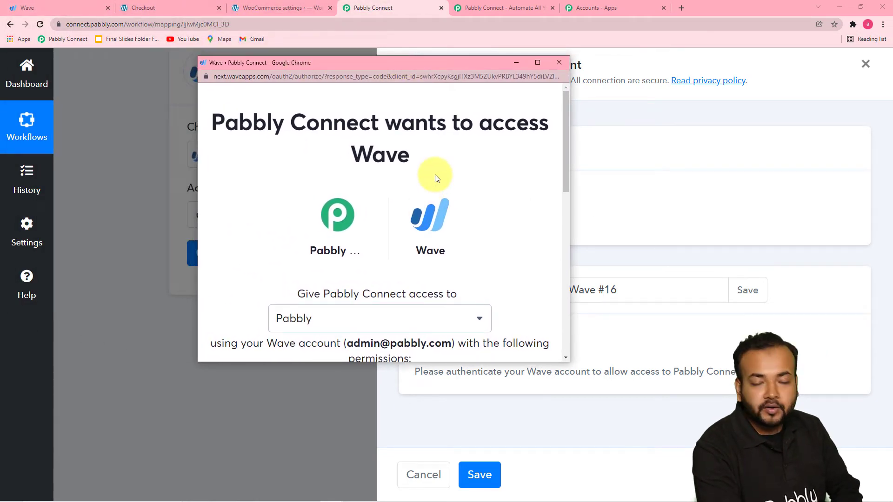
{"action": "scroll", "coordinate": [437, 176], "scroll_direction": "down", "scroll_amount": 2}
{"action": "scroll", "coordinate": [440, 184], "scroll_direction": "down", "scroll_amount": 2}
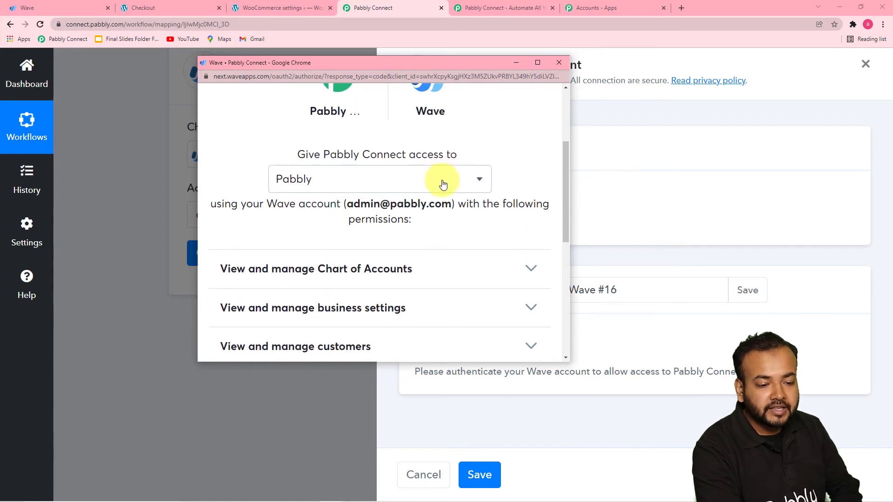
{"action": "scroll", "coordinate": [438, 194], "scroll_direction": "down", "scroll_amount": 4}
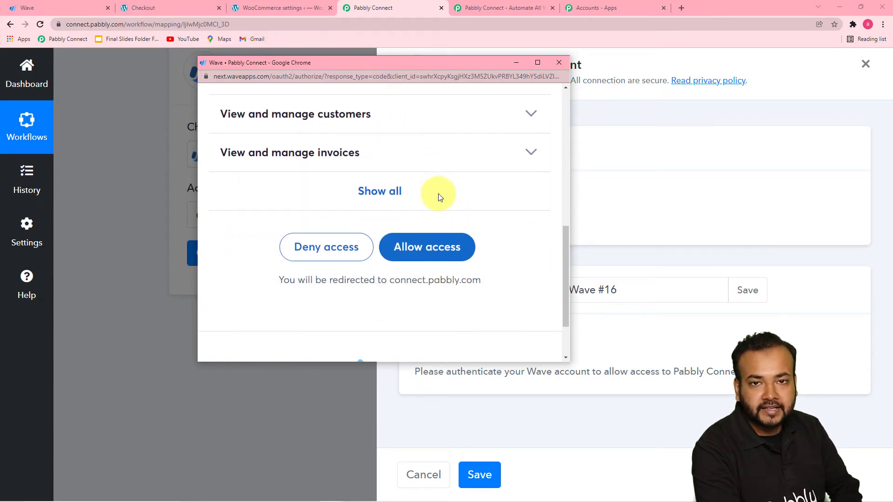
{"action": "left_click", "coordinate": [417, 253]}
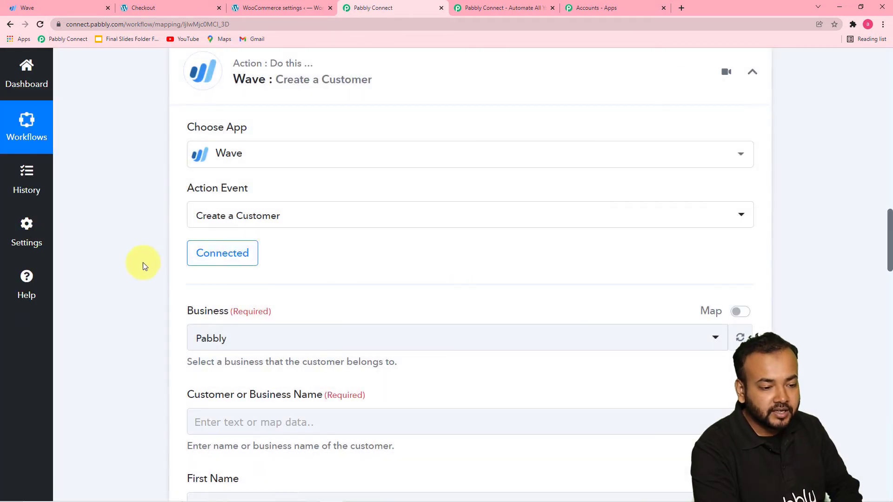
Check the business name in Wave and select Pabbly as the business the customer belongs to.
{"action": "scroll", "coordinate": [138, 262], "scroll_direction": "down", "scroll_amount": 2}
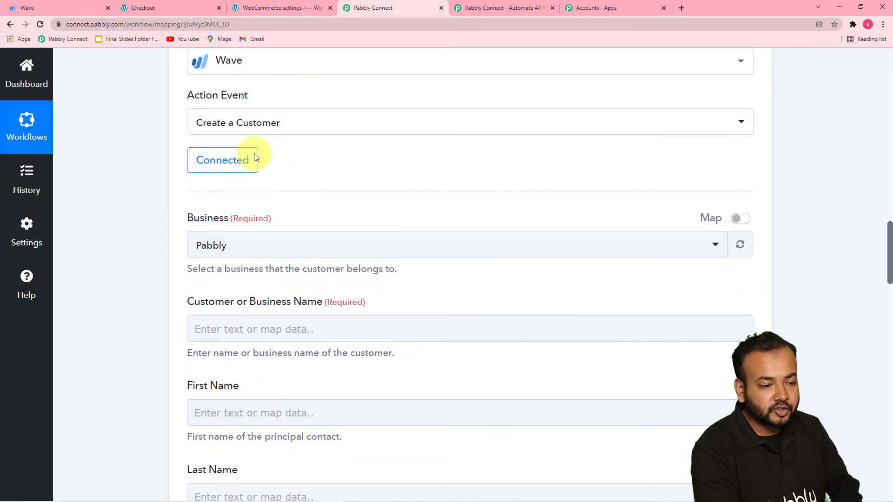
{"action": "scroll", "coordinate": [286, 225], "scroll_direction": "down", "scroll_amount": 2}
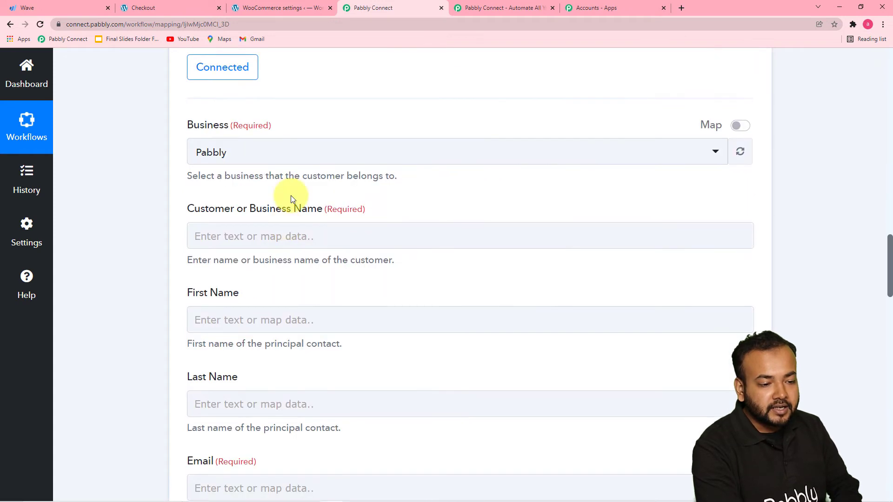
{"action": "left_click", "coordinate": [68, 5]}
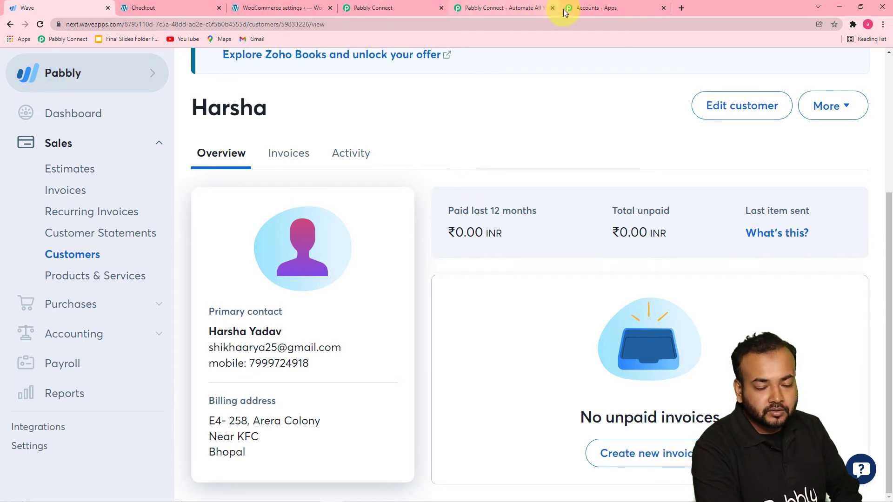
{"action": "left_click", "coordinate": [408, 7]}
{"action": "left_click", "coordinate": [324, 161]}
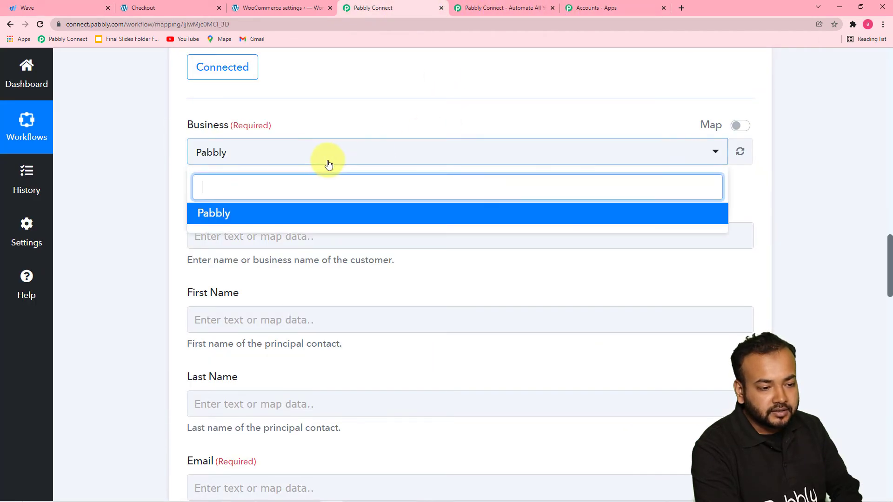
{"action": "left_click", "coordinate": [265, 214]}
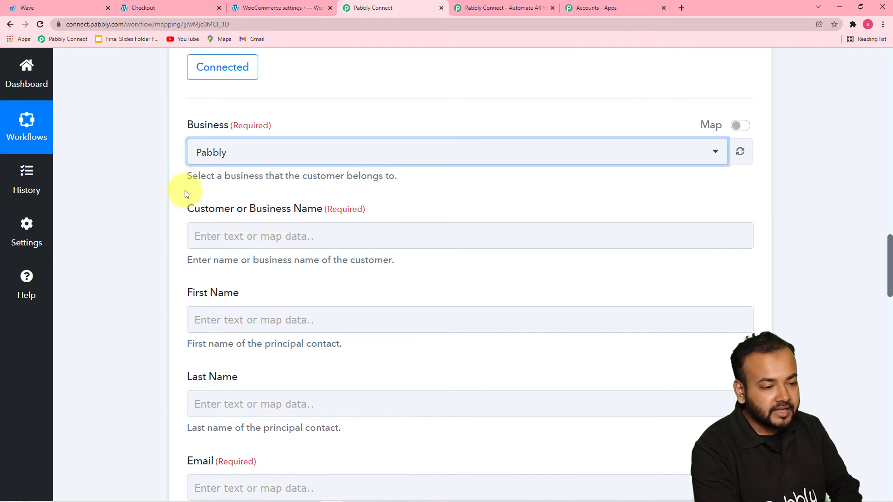
Open the data mapping for the Customer or Business Name field and review the captured WooCommerce response data again.
{"action": "scroll", "coordinate": [163, 196], "scroll_direction": "down", "scroll_amount": 2}
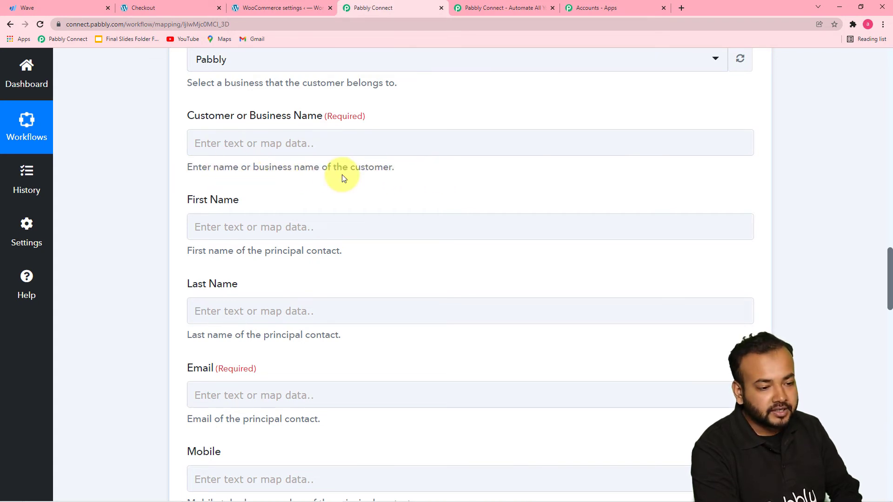
{"action": "left_click", "coordinate": [417, 148]}
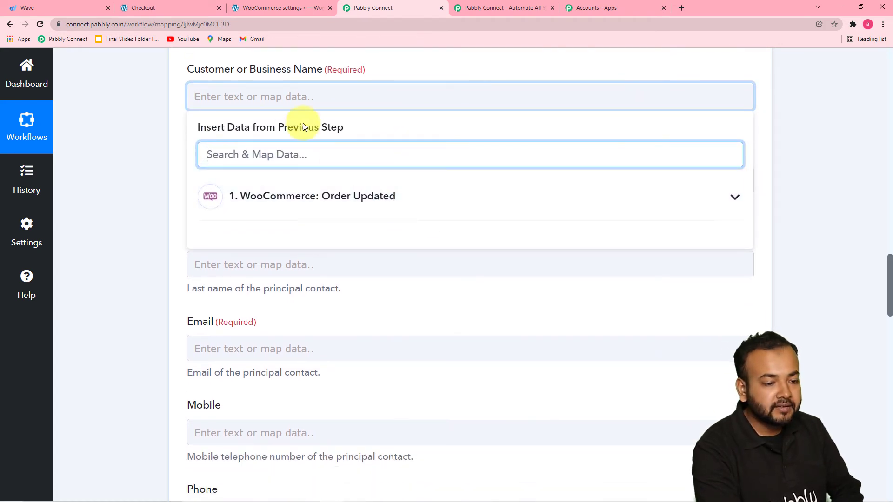
{"action": "scroll", "coordinate": [150, 117], "scroll_direction": "up", "scroll_amount": 9}
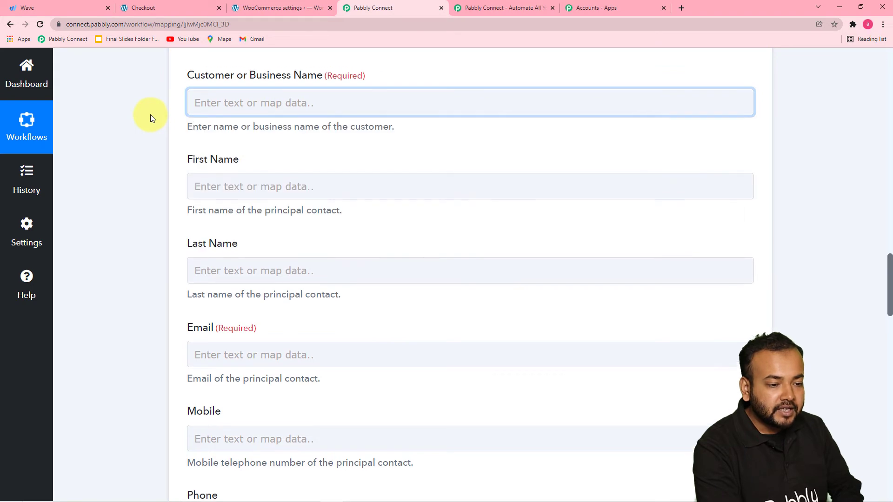
{"action": "scroll", "coordinate": [150, 118], "scroll_direction": "up", "scroll_amount": 7}
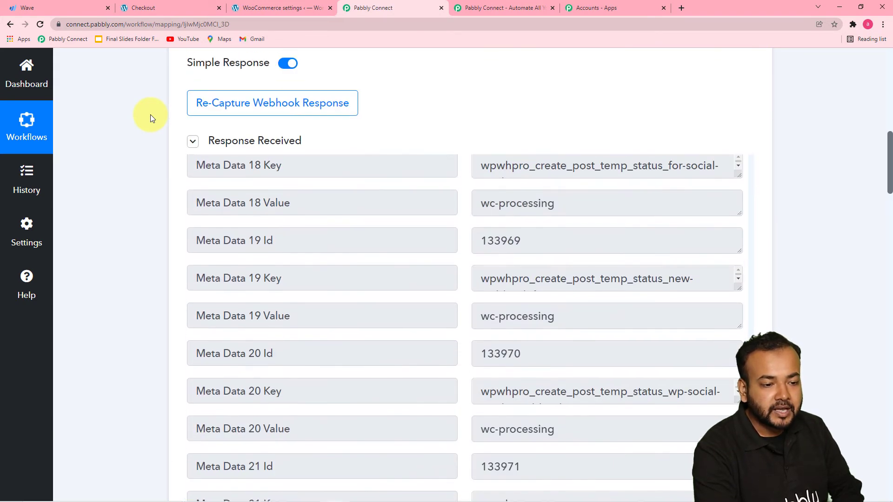
{"action": "scroll", "coordinate": [363, 308], "scroll_direction": "down", "scroll_amount": 3}
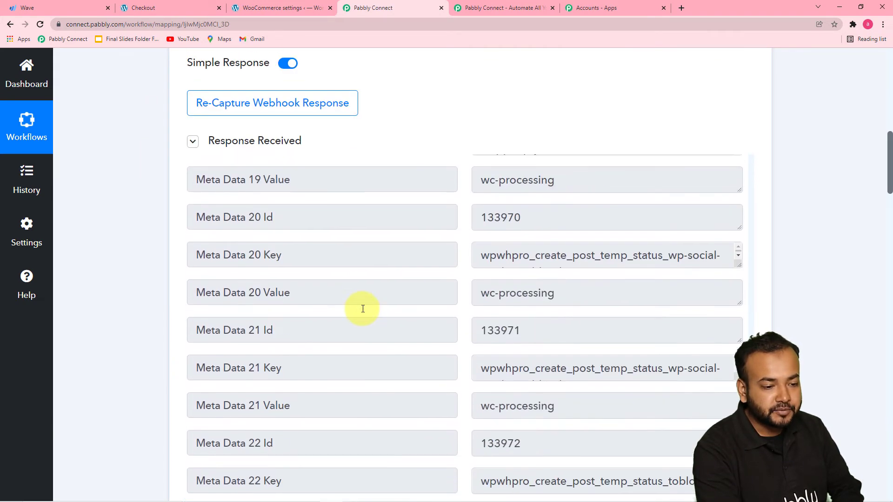
{"action": "scroll", "coordinate": [395, 324], "scroll_direction": "up", "scroll_amount": 10}
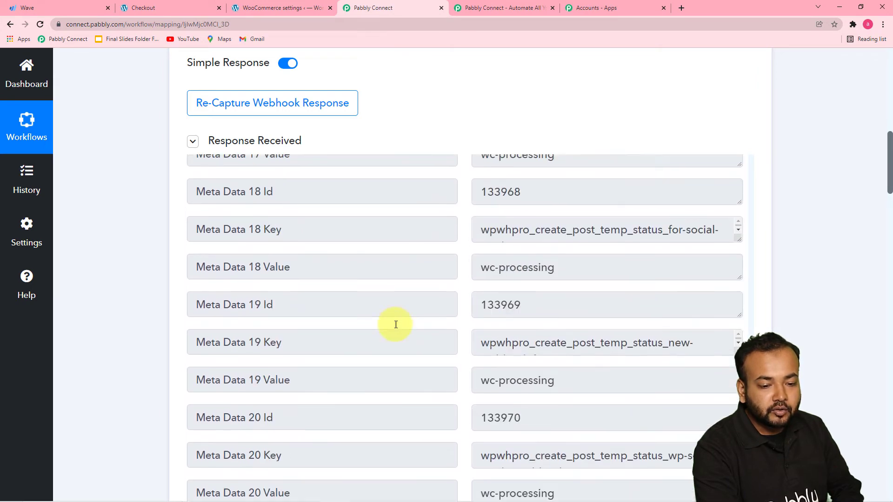
{"action": "scroll", "coordinate": [395, 324], "scroll_direction": "up", "scroll_amount": 5}
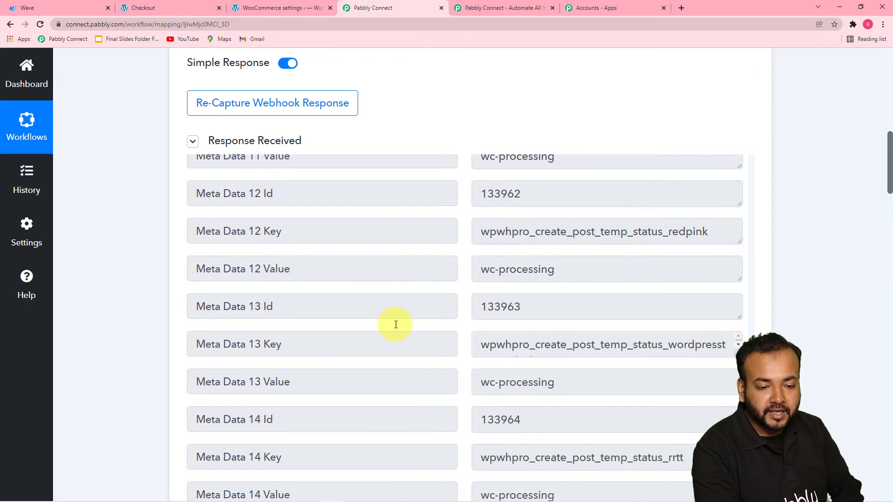
{"action": "scroll", "coordinate": [122, 305], "scroll_direction": "down", "scroll_amount": 16}
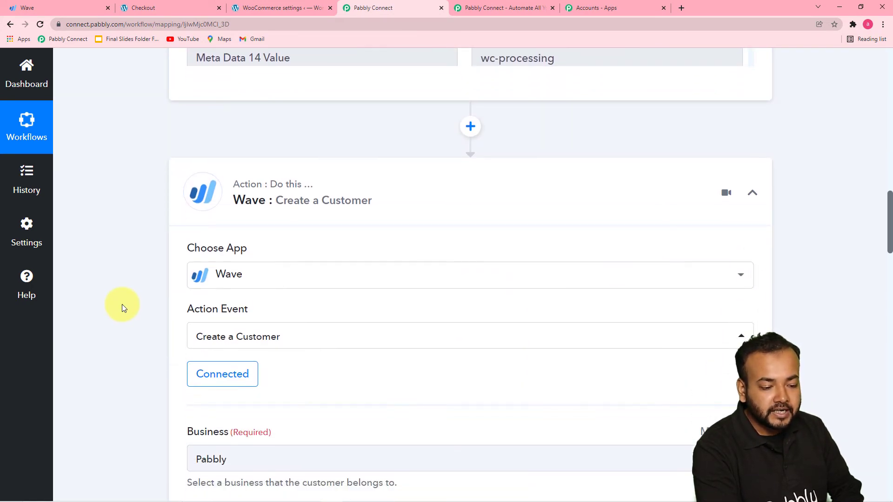
{"action": "scroll", "coordinate": [122, 305], "scroll_direction": "down", "scroll_amount": 1}
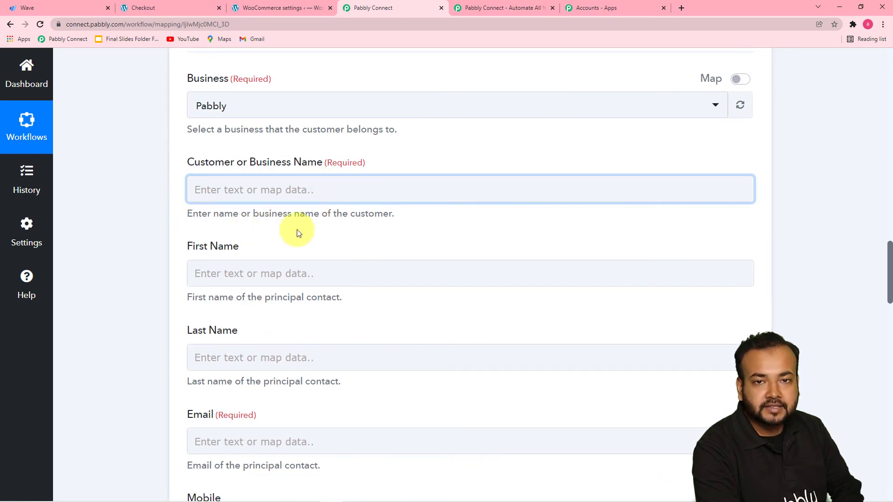
Map the Customer or Business Name field to the Billing First Name value from the WooCommerce order data.
{"action": "left_click", "coordinate": [274, 192]}
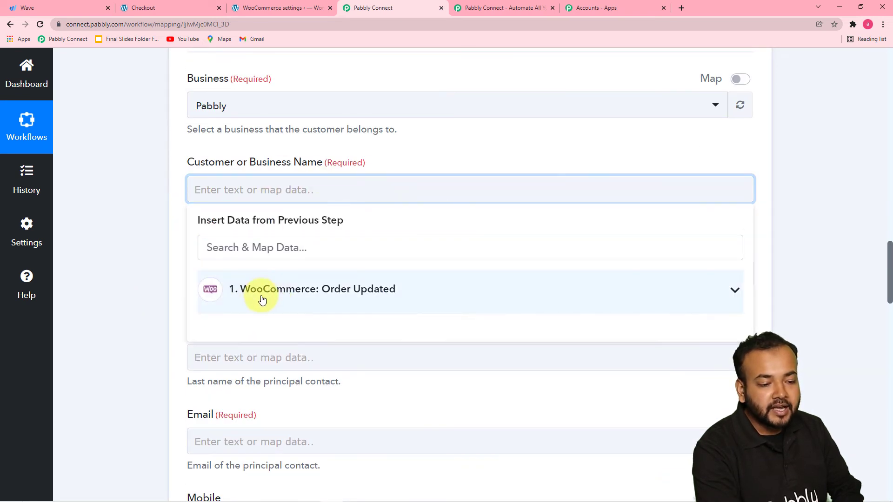
{"action": "left_click", "coordinate": [323, 301]}
{"action": "scroll", "coordinate": [353, 371], "scroll_direction": "up", "scroll_amount": 5}
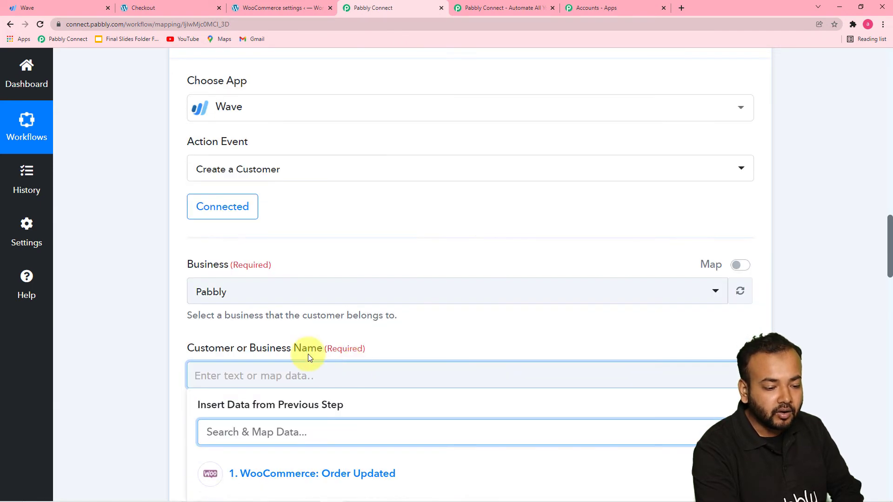
{"action": "scroll", "coordinate": [139, 306], "scroll_direction": "down", "scroll_amount": 7}
{"action": "scroll", "coordinate": [333, 271], "scroll_direction": "down", "scroll_amount": 4}
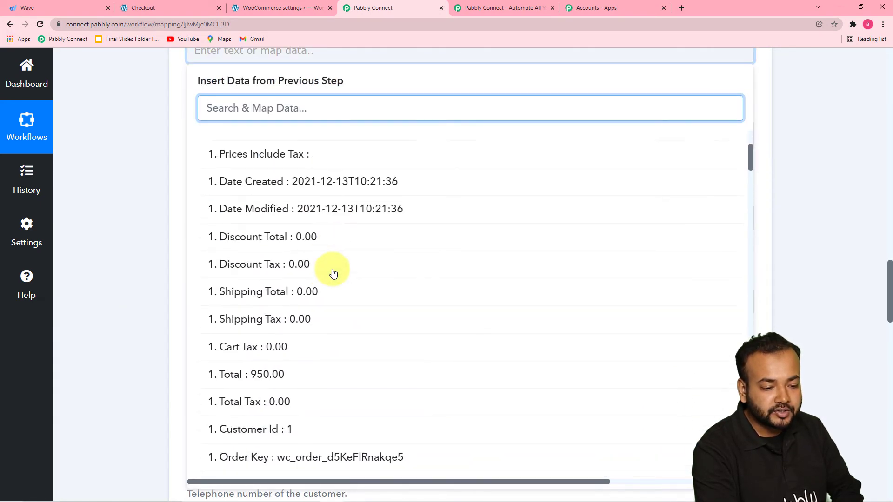
{"action": "scroll", "coordinate": [333, 273], "scroll_direction": "down", "scroll_amount": 4}
{"action": "scroll", "coordinate": [442, 325], "scroll_direction": "down", "scroll_amount": 3}
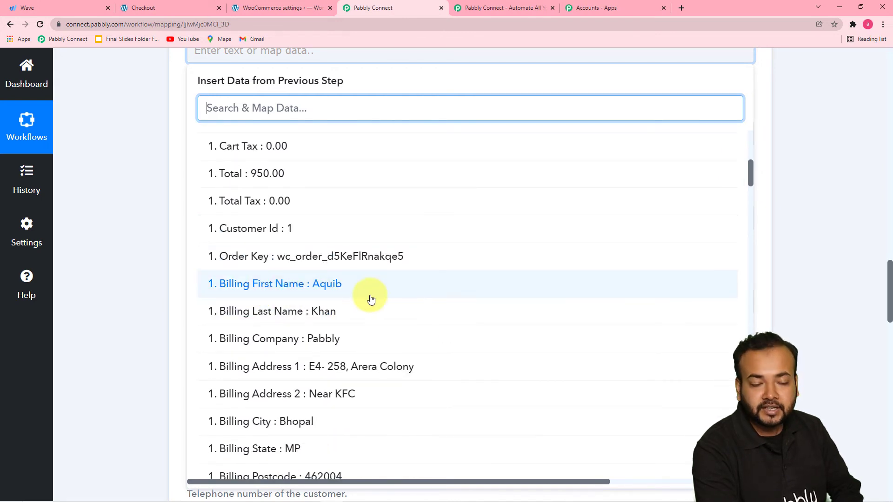
{"action": "left_click", "coordinate": [316, 283]}
{"action": "left_click", "coordinate": [152, 231]}
Map the First Name field of the principal contact to the WooCommerce order's Billing First Name.
{"action": "scroll", "coordinate": [152, 232], "scroll_direction": "up", "scroll_amount": 2}
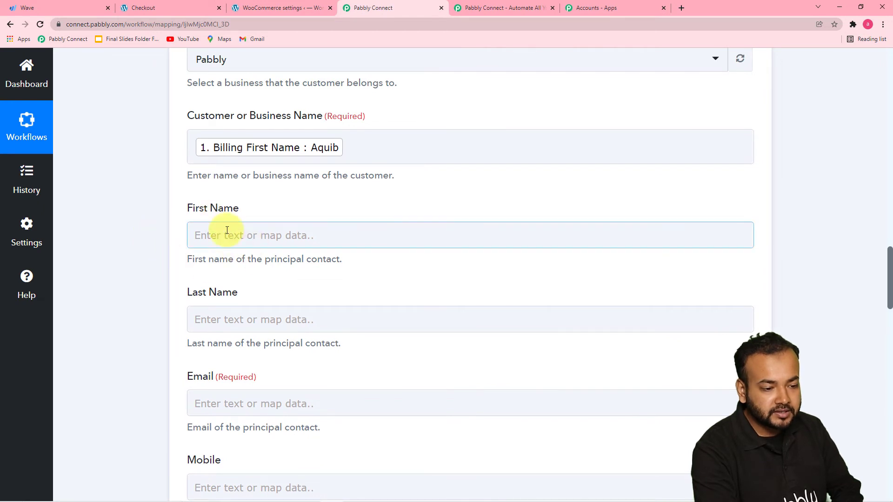
{"action": "left_click", "coordinate": [294, 237]}
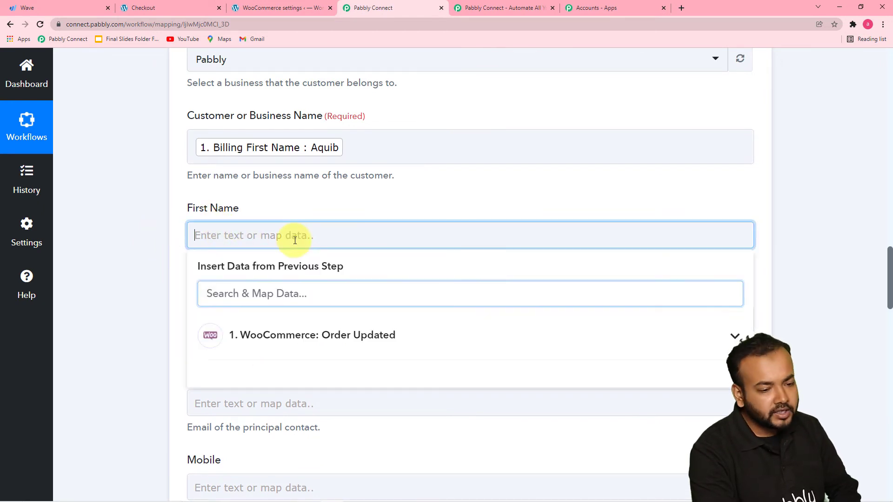
{"action": "left_click", "coordinate": [327, 150]}
{"action": "scroll", "coordinate": [363, 349], "scroll_direction": "down", "scroll_amount": 5}
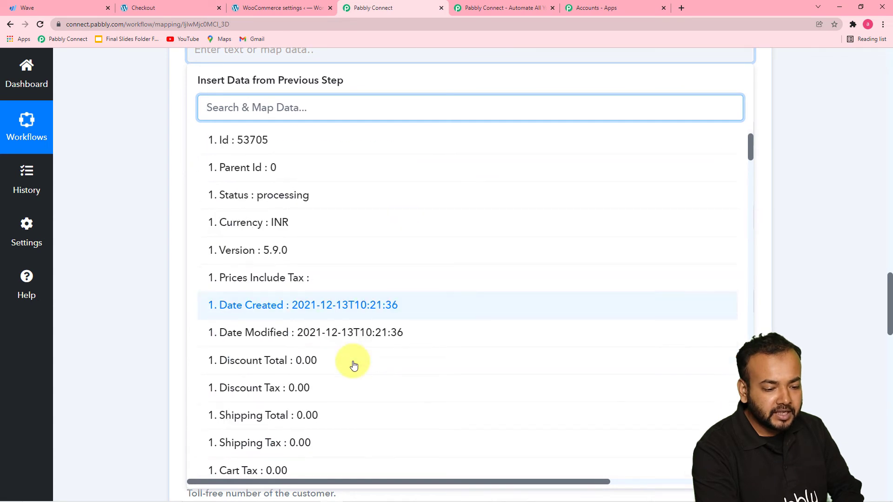
{"action": "scroll", "coordinate": [354, 365], "scroll_direction": "down", "scroll_amount": 1}
{"action": "left_click", "coordinate": [328, 373]}
{"action": "left_click", "coordinate": [156, 225]}
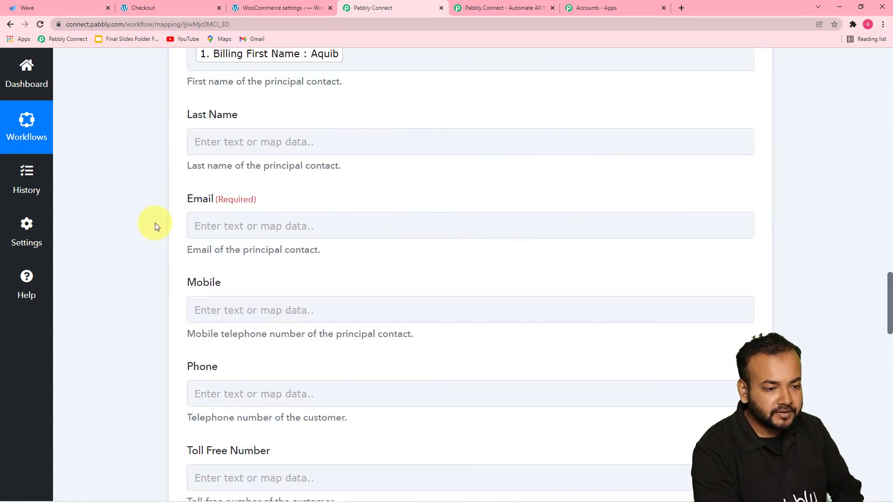
{"action": "left_click", "coordinate": [310, 142]}
{"action": "left_click", "coordinate": [347, 253]}
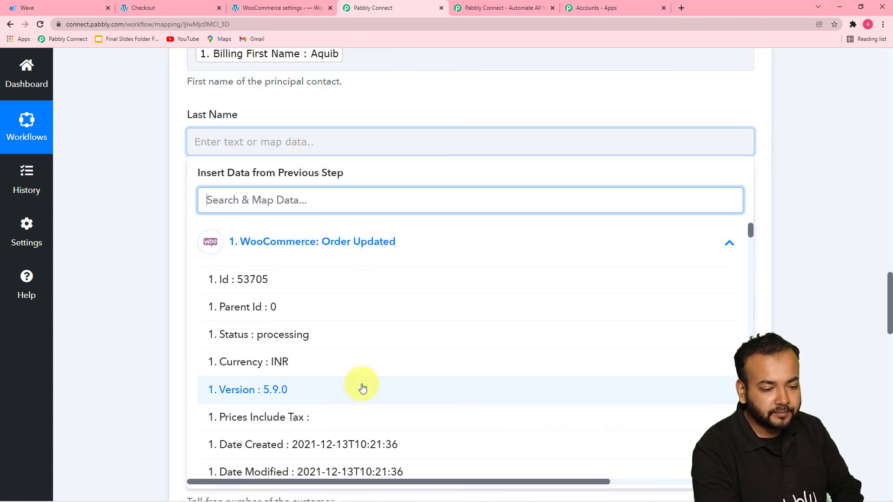
{"action": "scroll", "coordinate": [363, 388], "scroll_direction": "down", "scroll_amount": 4}
{"action": "scroll", "coordinate": [358, 405], "scroll_direction": "down", "scroll_amount": 3}
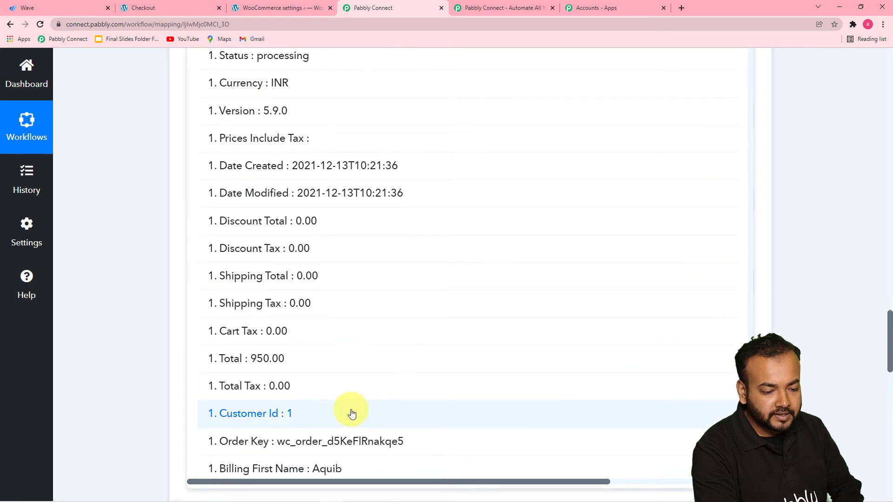
{"action": "left_click", "coordinate": [339, 385]}
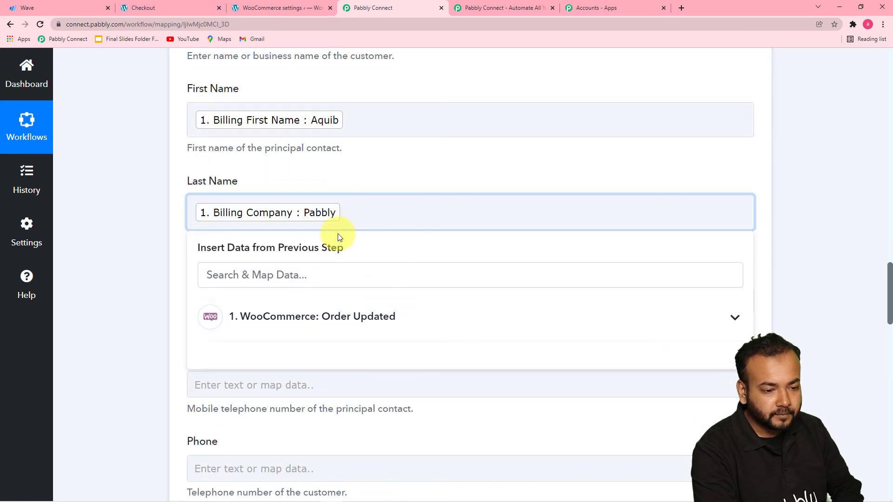
{"action": "key", "text": "BackSpace"}
Map the Last Name field of the principal contact to the WooCommerce order's Billing Last Name.
{"action": "left_click", "coordinate": [324, 326]}
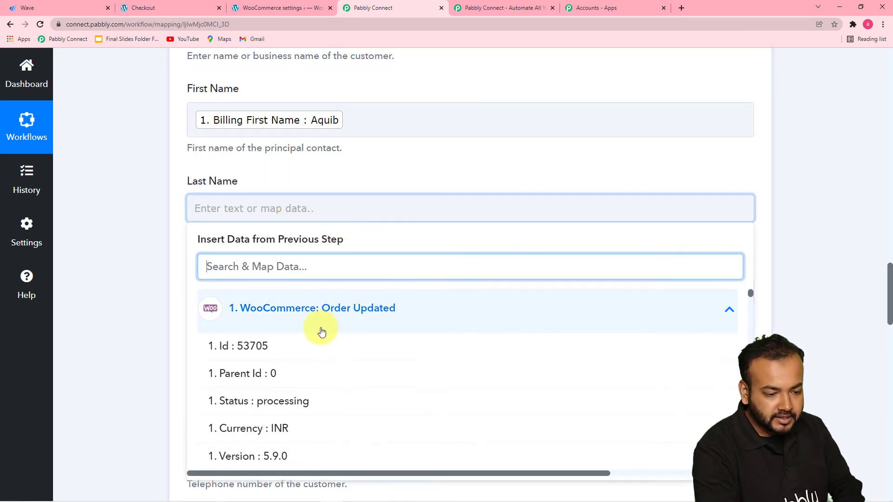
{"action": "scroll", "coordinate": [325, 400], "scroll_direction": "down", "scroll_amount": 10}
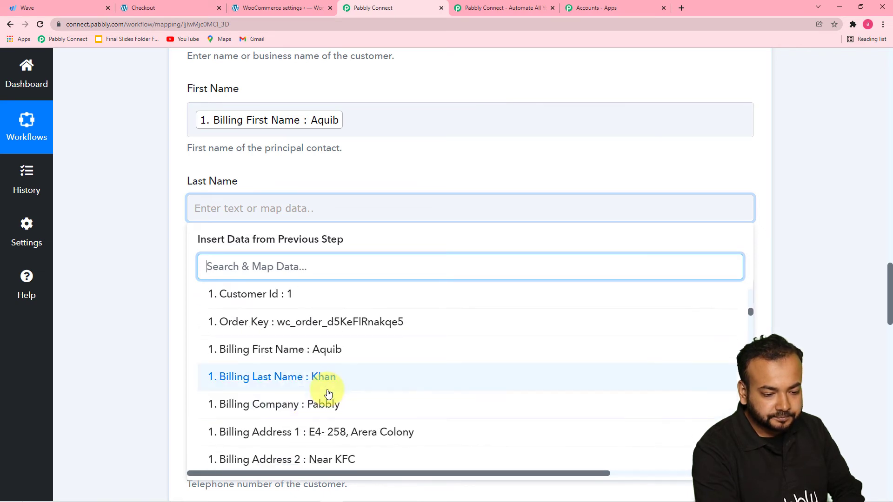
{"action": "left_click", "coordinate": [325, 389]}
{"action": "left_click", "coordinate": [144, 278]}
Map the required Email field to the Billing Email value from the WooCommerce order data.
{"action": "scroll", "coordinate": [273, 253], "scroll_direction": "down", "scroll_amount": 1}
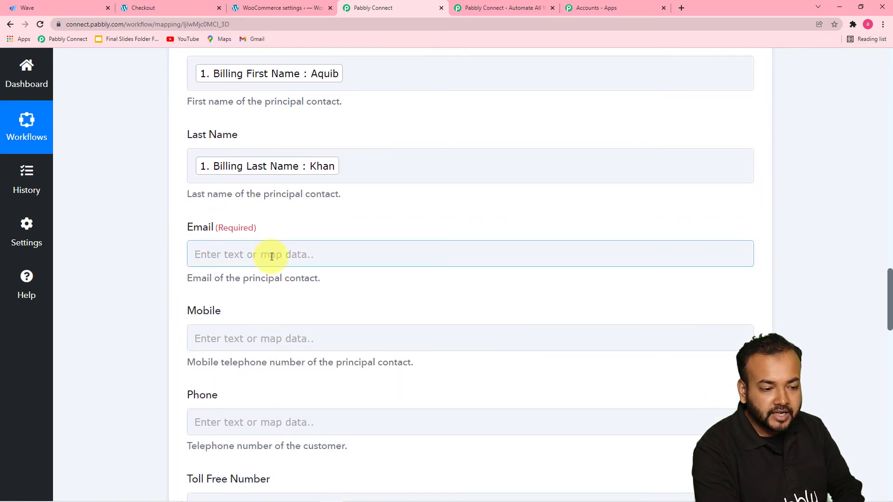
{"action": "scroll", "coordinate": [285, 217], "scroll_direction": "down", "scroll_amount": 2}
{"action": "left_click", "coordinate": [295, 166]}
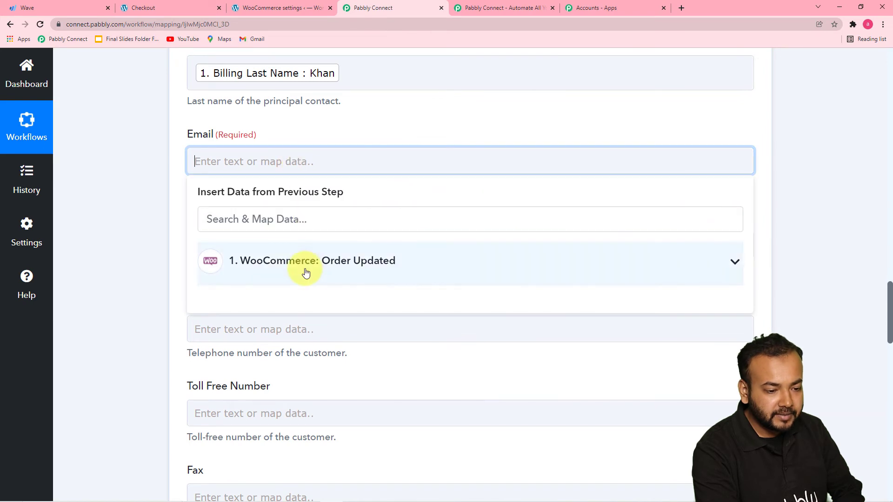
{"action": "left_click", "coordinate": [304, 269]}
{"action": "scroll", "coordinate": [340, 378], "scroll_direction": "down", "scroll_amount": 6}
{"action": "scroll", "coordinate": [337, 390], "scroll_direction": "down", "scroll_amount": 4}
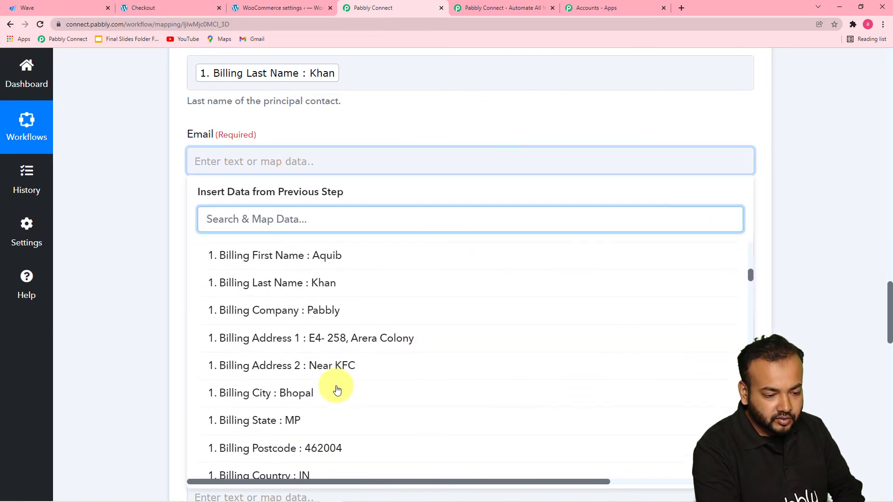
{"action": "scroll", "coordinate": [369, 333], "scroll_direction": "down", "scroll_amount": 4}
{"action": "scroll", "coordinate": [370, 333], "scroll_direction": "down", "scroll_amount": 2}
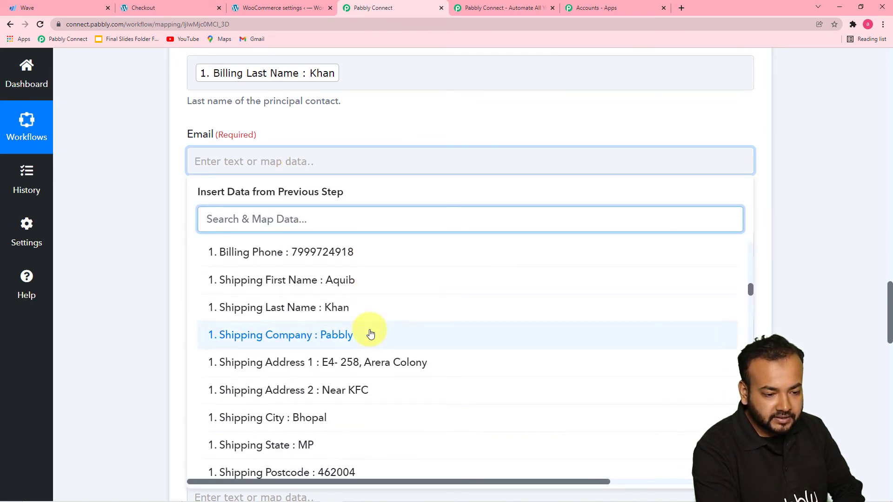
{"action": "scroll", "coordinate": [369, 332], "scroll_direction": "up", "scroll_amount": 3}
{"action": "left_click", "coordinate": [339, 317]}
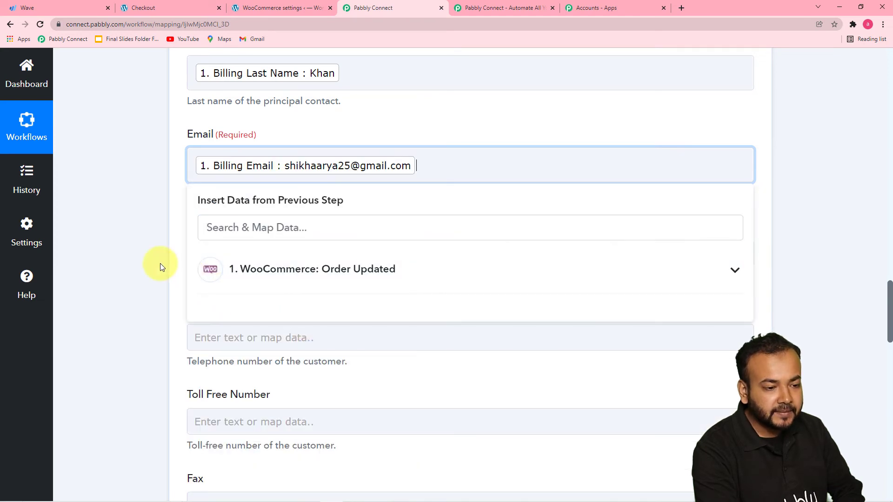
{"action": "left_click", "coordinate": [160, 264]}
Map the Mobile field to the Billing Phone value from the WooCommerce order data.
{"action": "scroll", "coordinate": [160, 264], "scroll_direction": "down", "scroll_amount": 4}
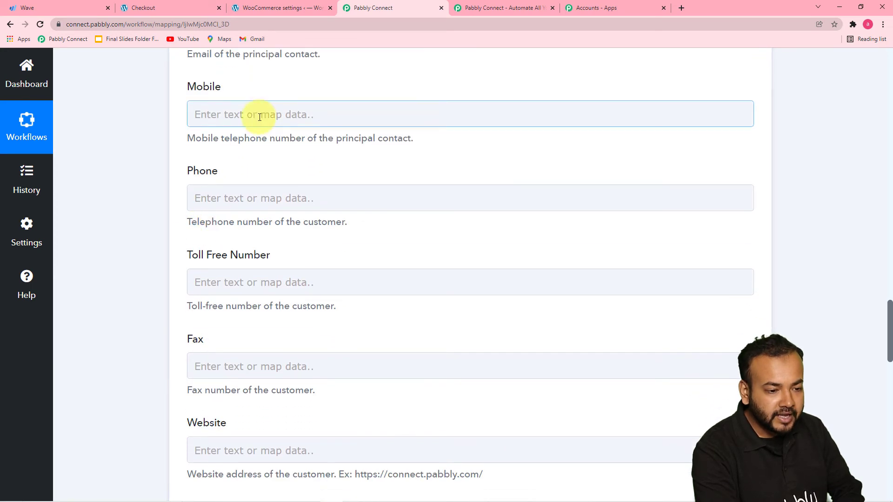
{"action": "left_click", "coordinate": [259, 115]}
{"action": "left_click", "coordinate": [295, 227]}
{"action": "scroll", "coordinate": [403, 380], "scroll_direction": "down", "scroll_amount": 10}
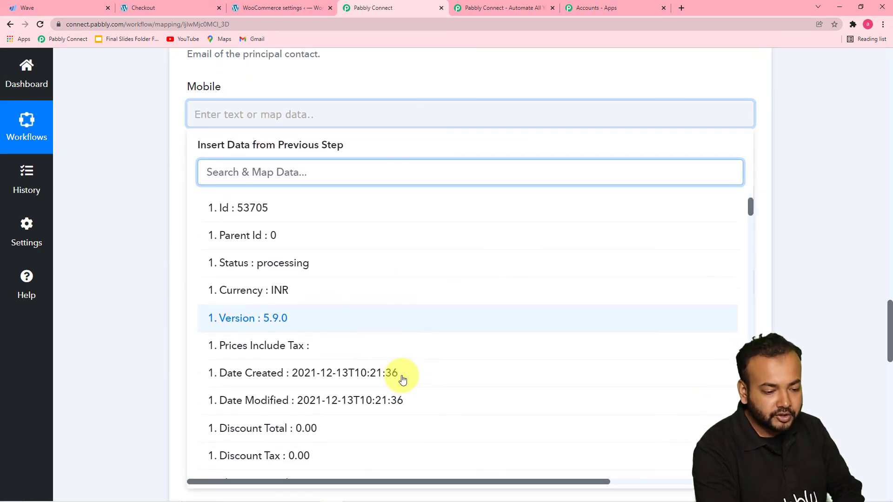
{"action": "scroll", "coordinate": [403, 380], "scroll_direction": "down", "scroll_amount": 5}
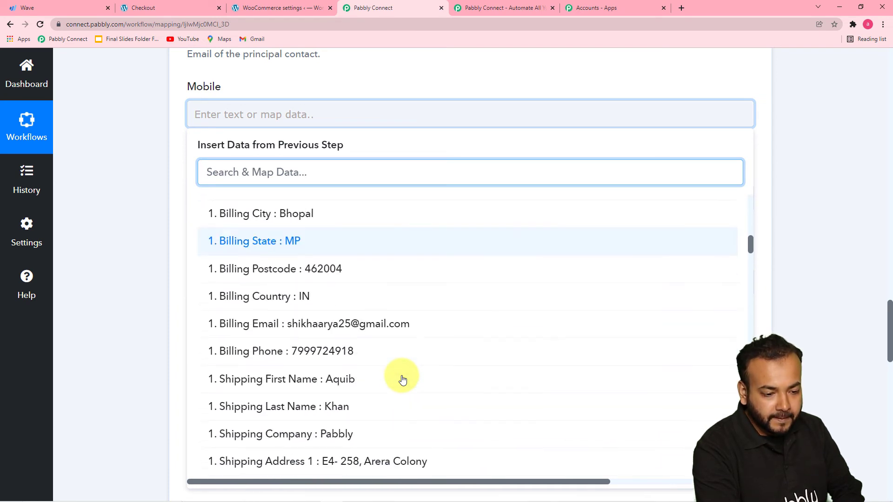
{"action": "left_click", "coordinate": [313, 352]}
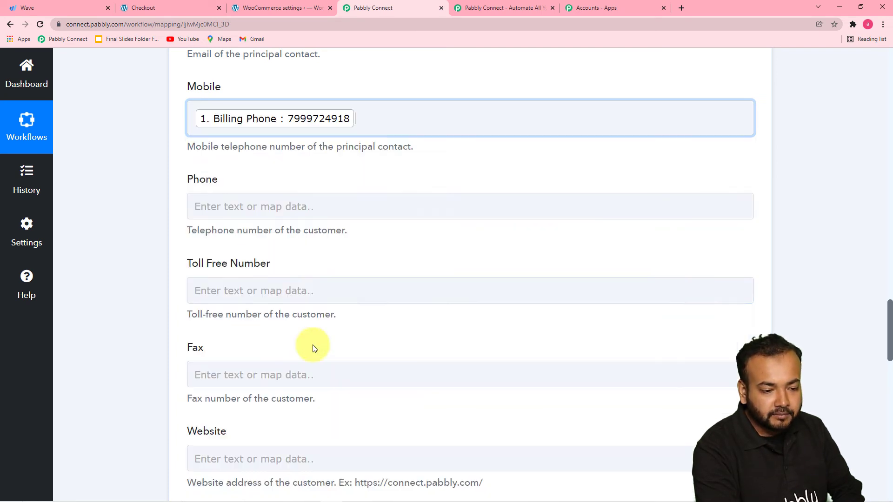
{"action": "left_click", "coordinate": [140, 268]}
Leave the fields between Mobile and the address empty and map Address Line 1 to the order's Billing Address 1.
{"action": "scroll", "coordinate": [139, 263], "scroll_direction": "down", "scroll_amount": 3}
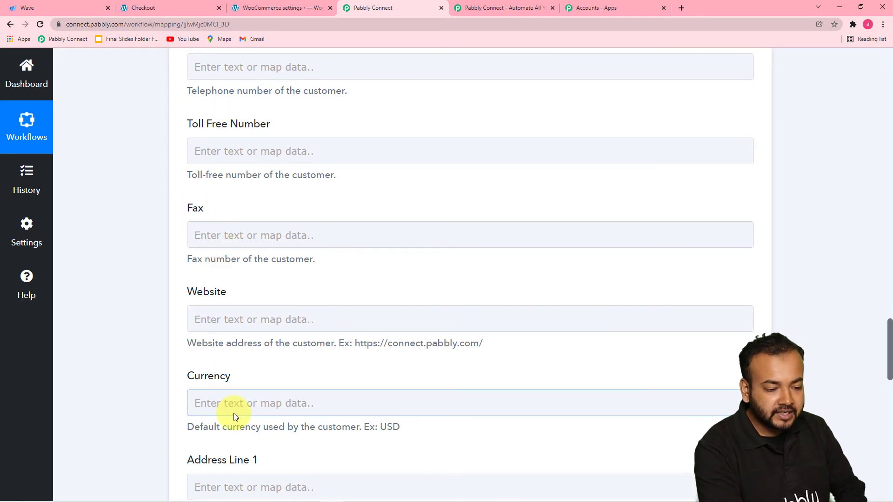
{"action": "scroll", "coordinate": [141, 279], "scroll_direction": "up", "scroll_amount": 1}
{"action": "scroll", "coordinate": [142, 279], "scroll_direction": "down", "scroll_amount": 9}
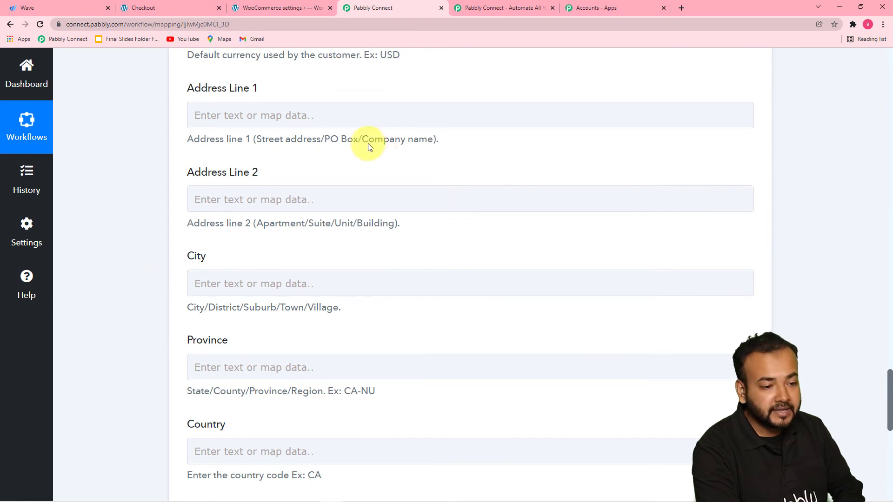
{"action": "left_click", "coordinate": [356, 116]}
{"action": "left_click", "coordinate": [397, 245]}
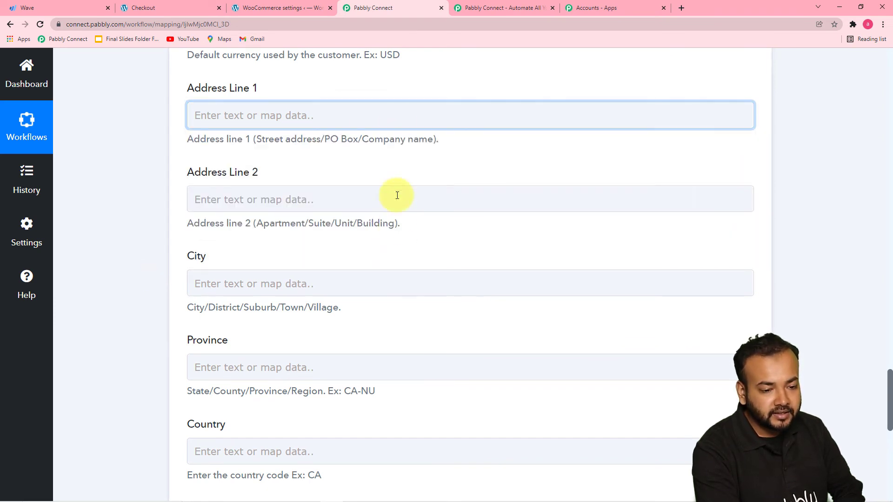
{"action": "left_click", "coordinate": [392, 114]}
{"action": "left_click", "coordinate": [365, 215]}
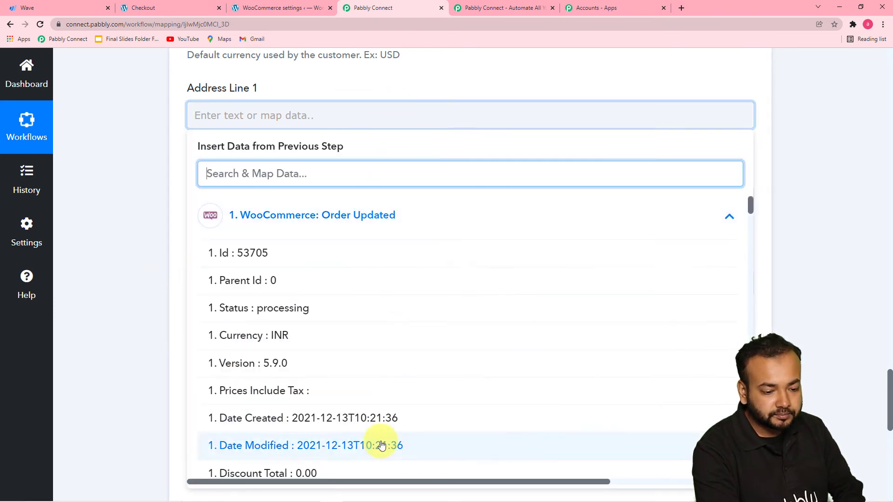
{"action": "scroll", "coordinate": [381, 446], "scroll_direction": "down", "scroll_amount": 10}
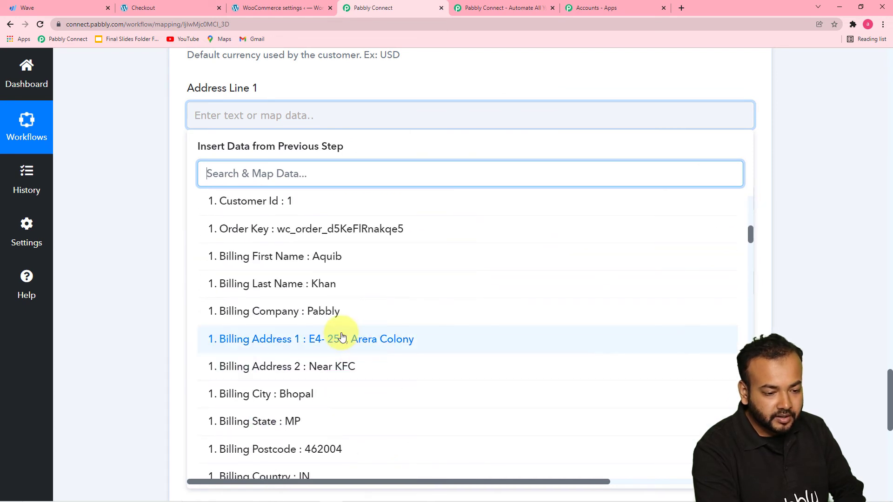
{"action": "left_click", "coordinate": [369, 343]}
{"action": "left_click", "coordinate": [141, 221]}
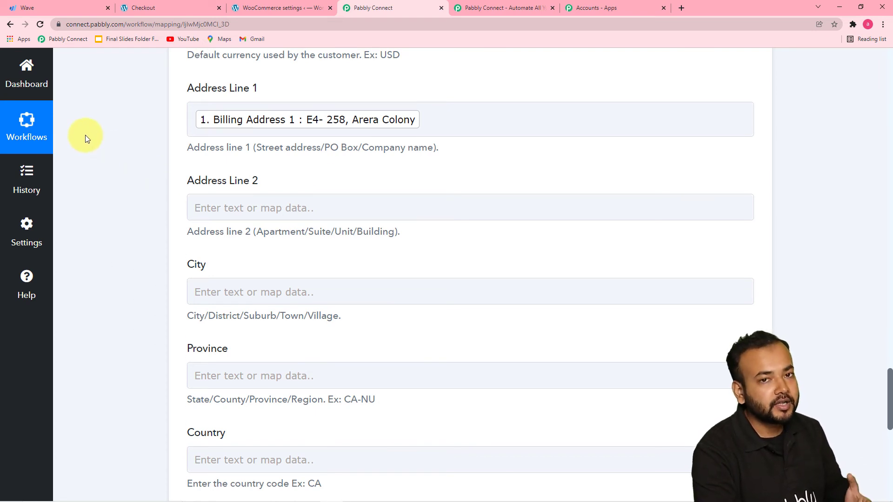
Map the City field to the Billing City value from the WooCommerce order data.
{"action": "scroll", "coordinate": [102, 146], "scroll_direction": "up", "scroll_amount": 5}
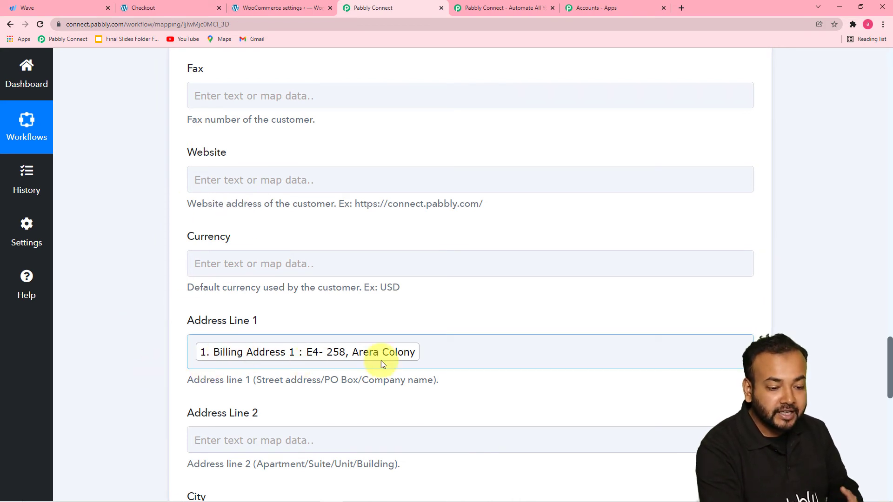
{"action": "scroll", "coordinate": [391, 358], "scroll_direction": "down", "scroll_amount": 5}
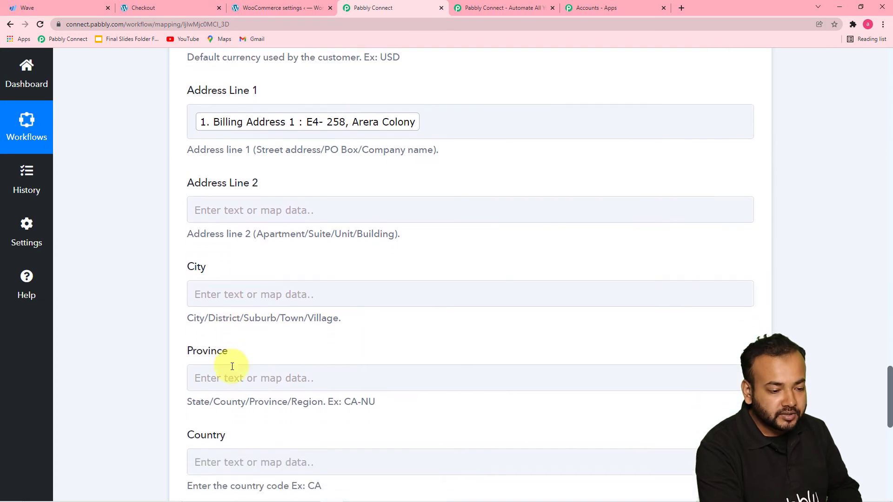
{"action": "left_click", "coordinate": [254, 295]}
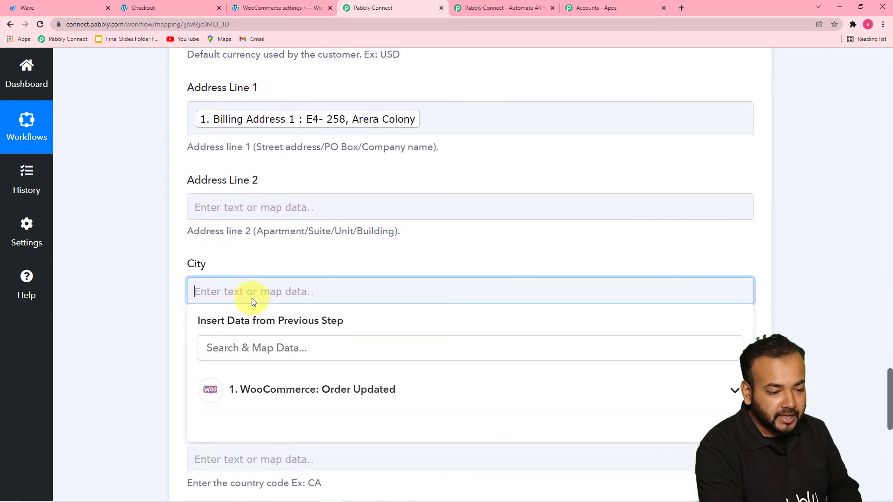
{"action": "left_click", "coordinate": [266, 218]}
{"action": "scroll", "coordinate": [289, 372], "scroll_direction": "down", "scroll_amount": 10}
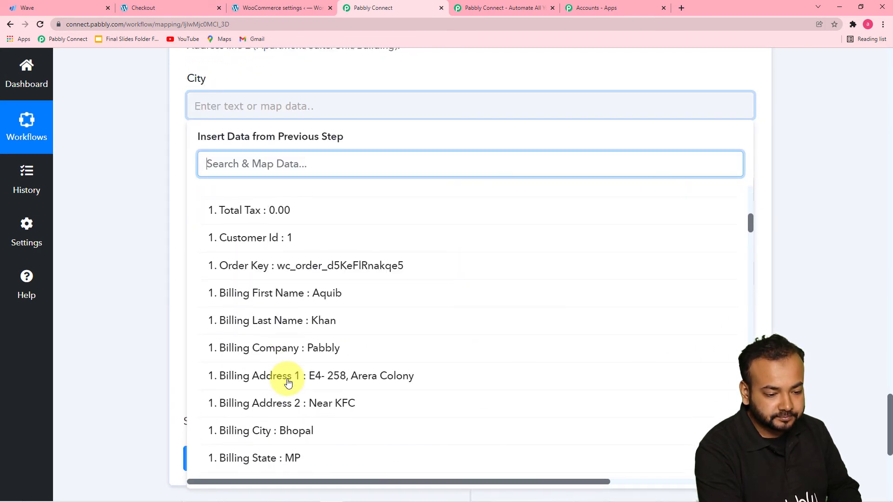
{"action": "left_click", "coordinate": [290, 291]}
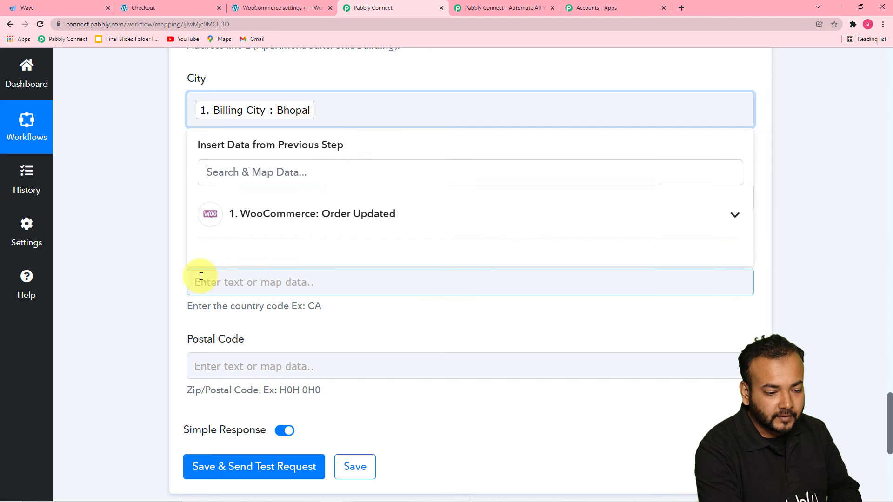
{"action": "left_click", "coordinate": [147, 275]}
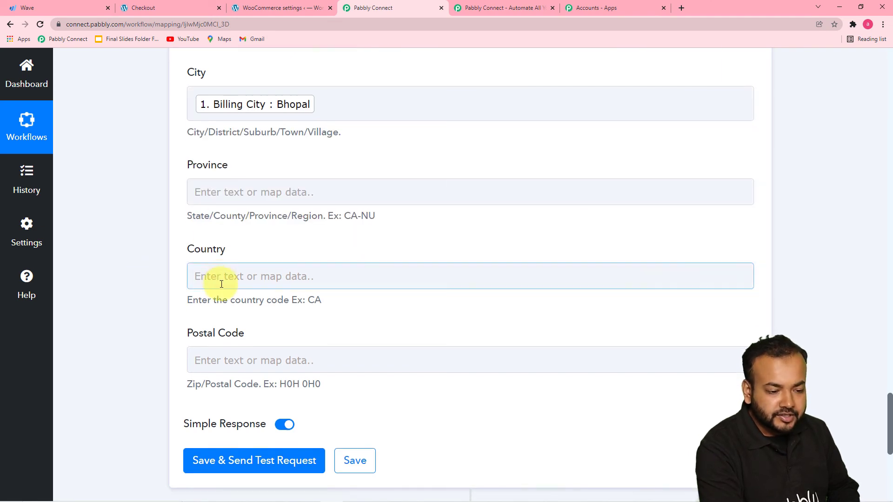
{"action": "scroll", "coordinate": [212, 273], "scroll_direction": "down", "scroll_amount": 2}
{"action": "scroll", "coordinate": [205, 255], "scroll_direction": "up", "scroll_amount": 1}
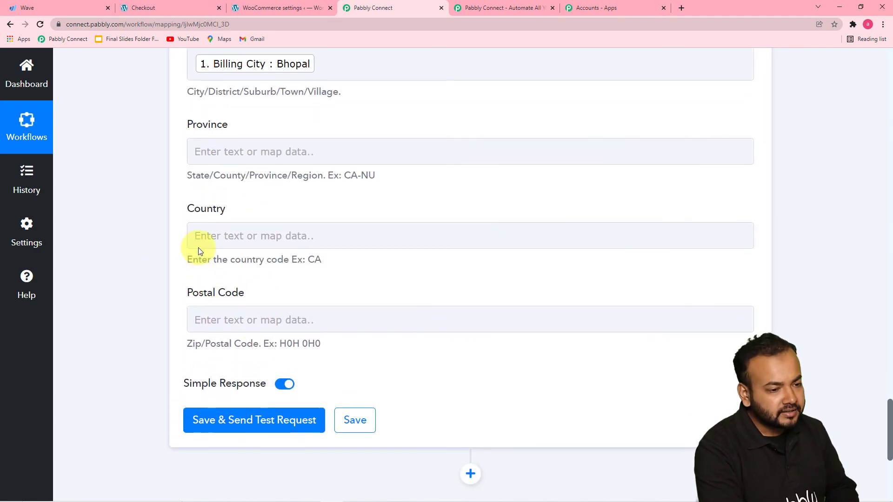
Look over the remaining address fields, then switch to Wave and view the existing Customers list.
{"action": "scroll", "coordinate": [155, 194], "scroll_direction": "up", "scroll_amount": 5}
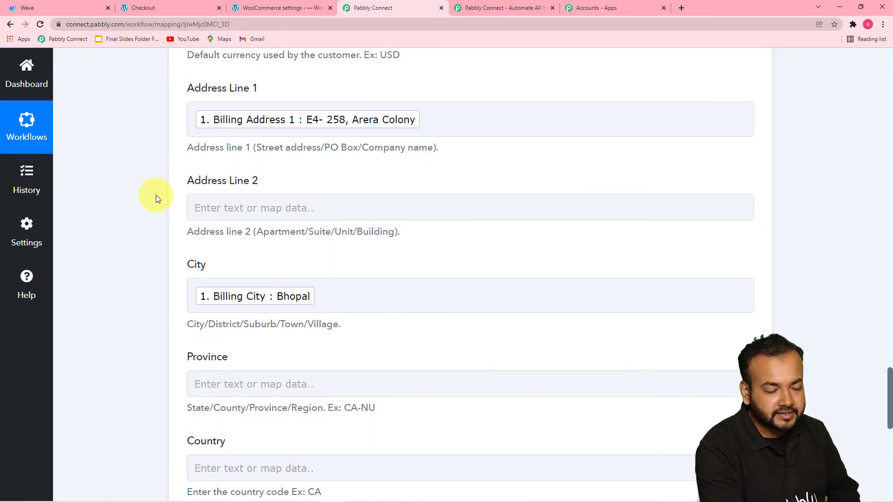
{"action": "scroll", "coordinate": [155, 194], "scroll_direction": "down", "scroll_amount": 8}
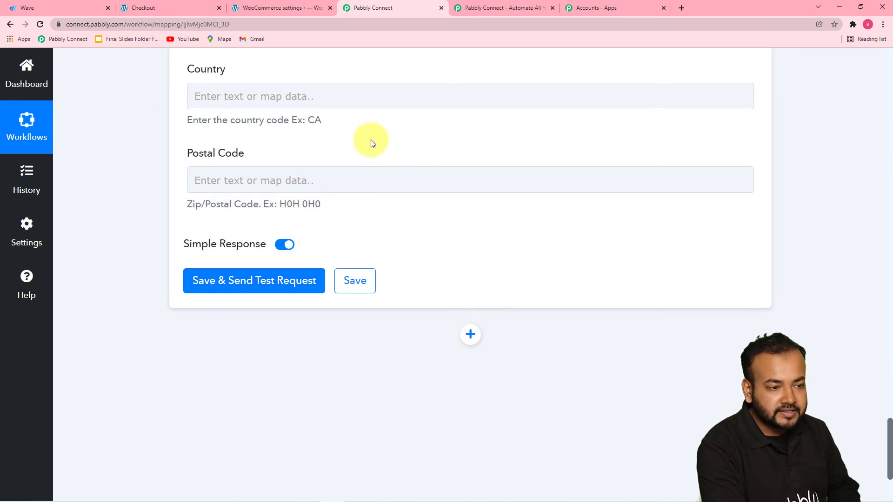
{"action": "left_click", "coordinate": [49, 4]}
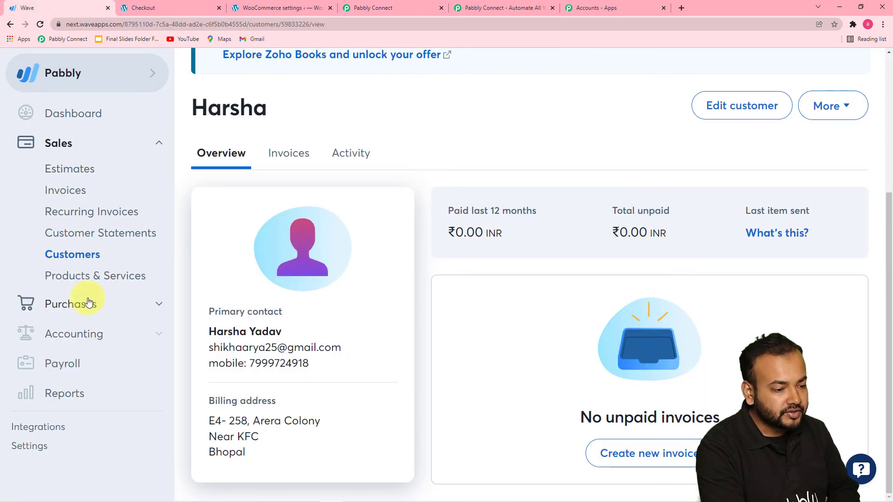
{"action": "left_click", "coordinate": [67, 260]}
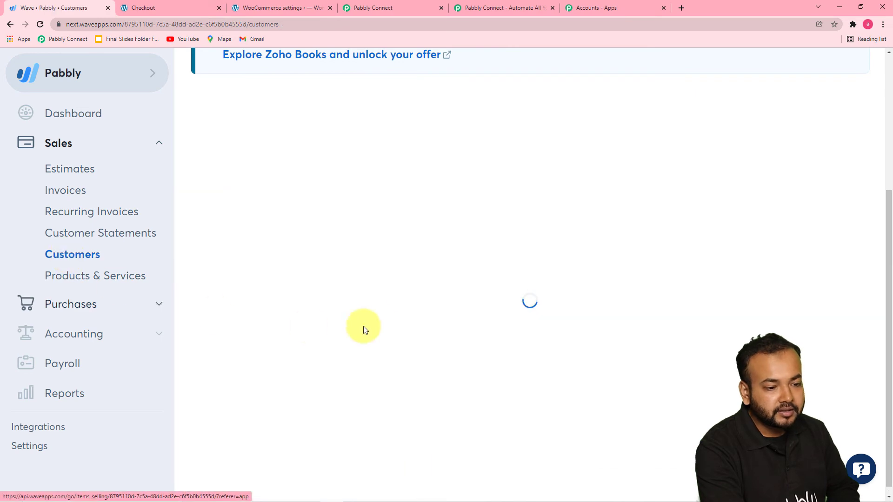
{"action": "scroll", "coordinate": [386, 300], "scroll_direction": "down", "scroll_amount": 1}
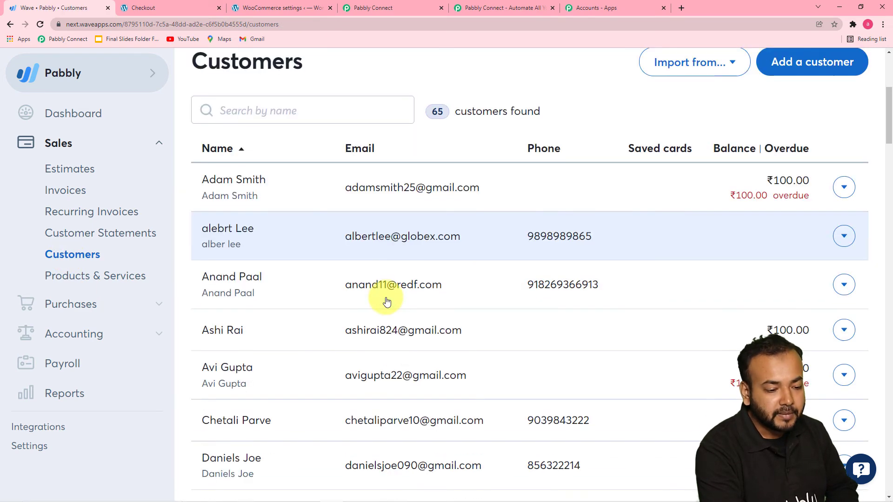
Return to Pabbly Connect, save the Create a Customer action with a test request, and review the received response.
{"action": "left_click", "coordinate": [391, 7]}
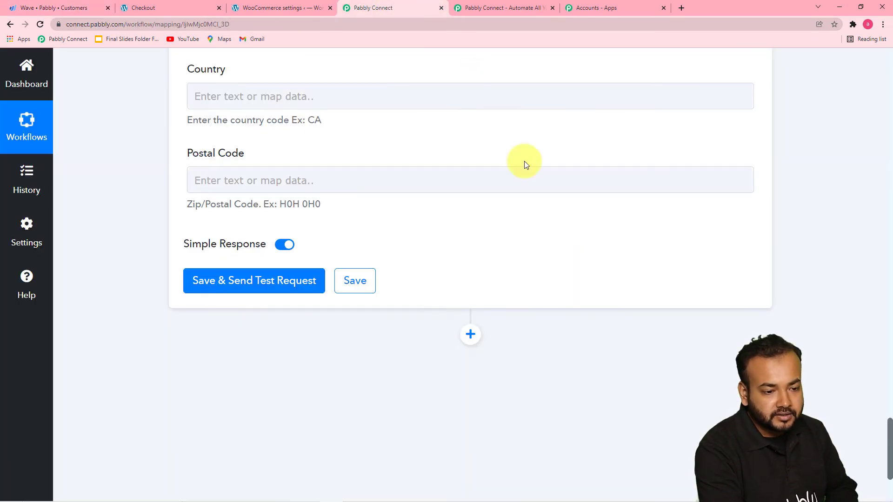
{"action": "left_click", "coordinate": [219, 282]}
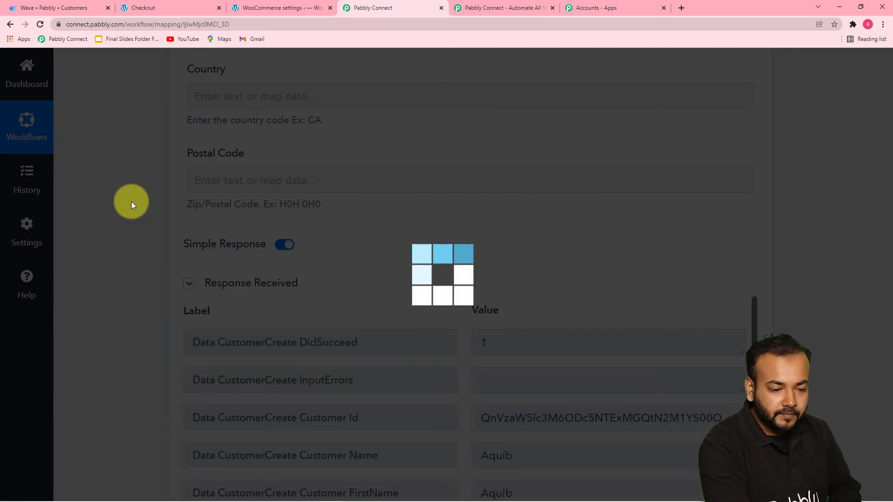
{"action": "scroll", "coordinate": [138, 255], "scroll_direction": "down", "scroll_amount": 4}
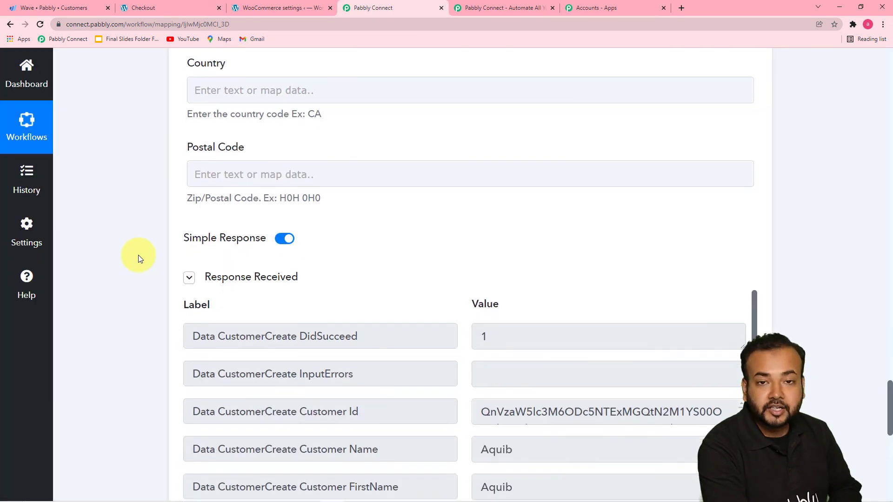
{"action": "scroll", "coordinate": [352, 264], "scroll_direction": "down", "scroll_amount": 1}
{"action": "scroll", "coordinate": [352, 264], "scroll_direction": "down", "scroll_amount": 8}
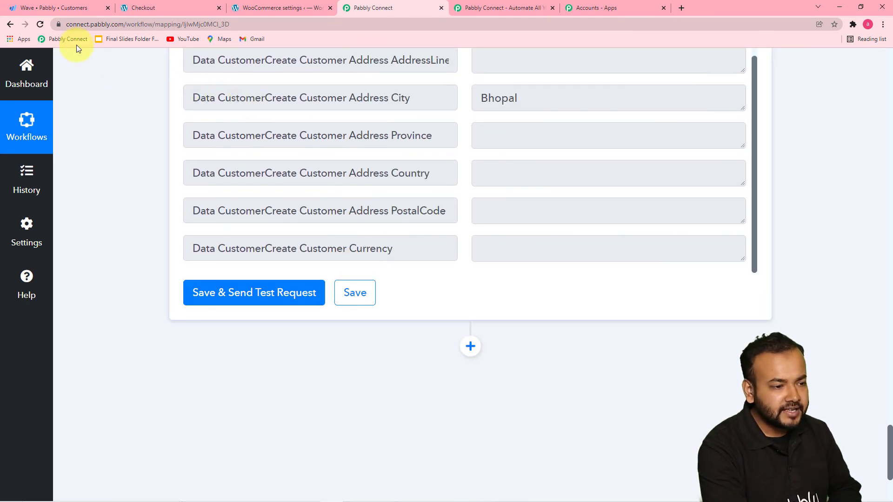
Switch to Wave, reload the Customers list and open the newly created customer's record to check its contact and billing details.
{"action": "left_click", "coordinate": [61, 9]}
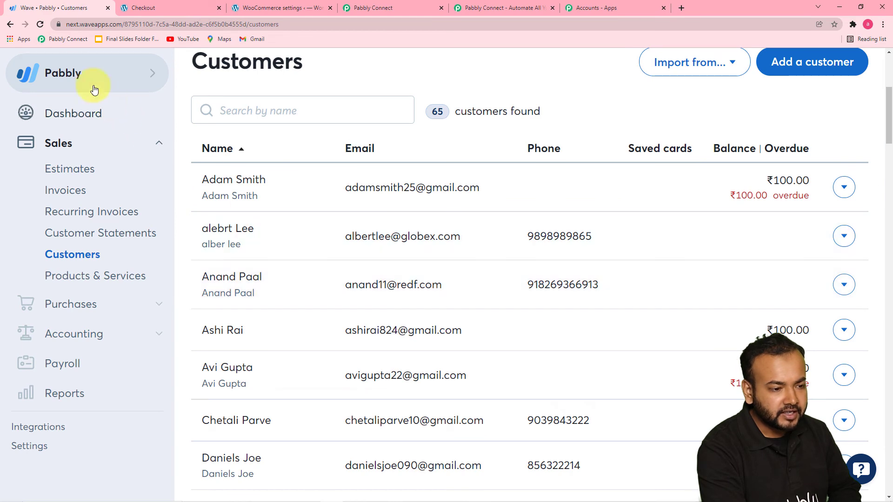
{"action": "left_click", "coordinate": [42, 24]}
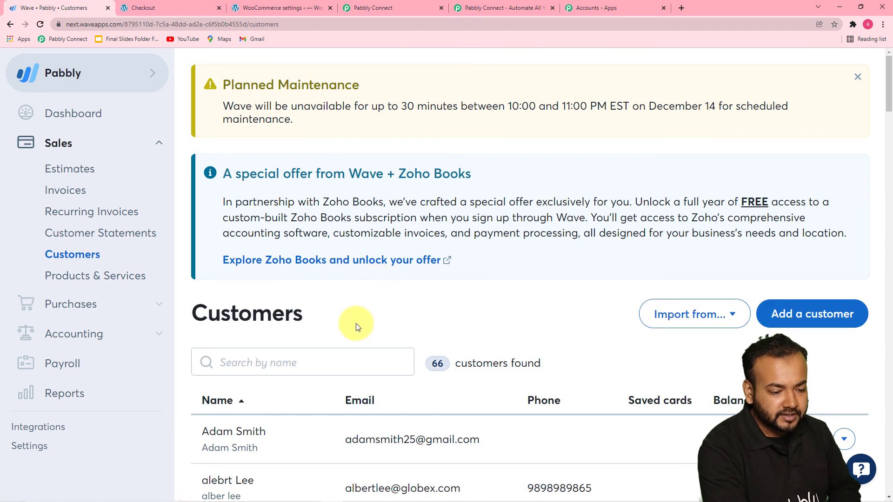
{"action": "scroll", "coordinate": [305, 379], "scroll_direction": "down", "scroll_amount": 3}
{"action": "scroll", "coordinate": [307, 382], "scroll_direction": "down", "scroll_amount": 4}
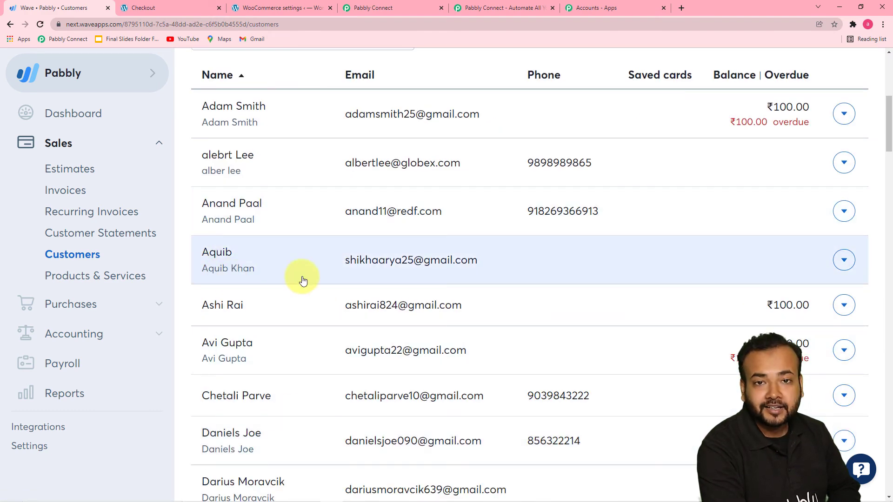
{"action": "left_click", "coordinate": [303, 281]}
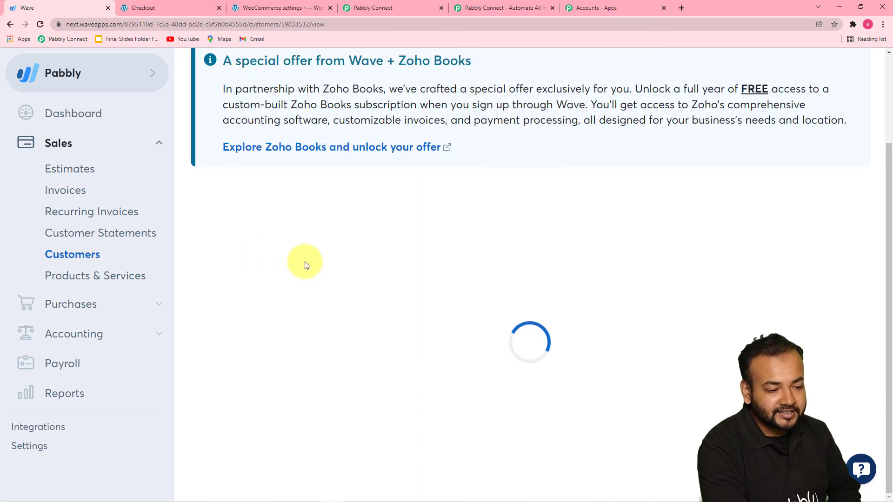
{"action": "scroll", "coordinate": [337, 279], "scroll_direction": "down", "scroll_amount": 2}
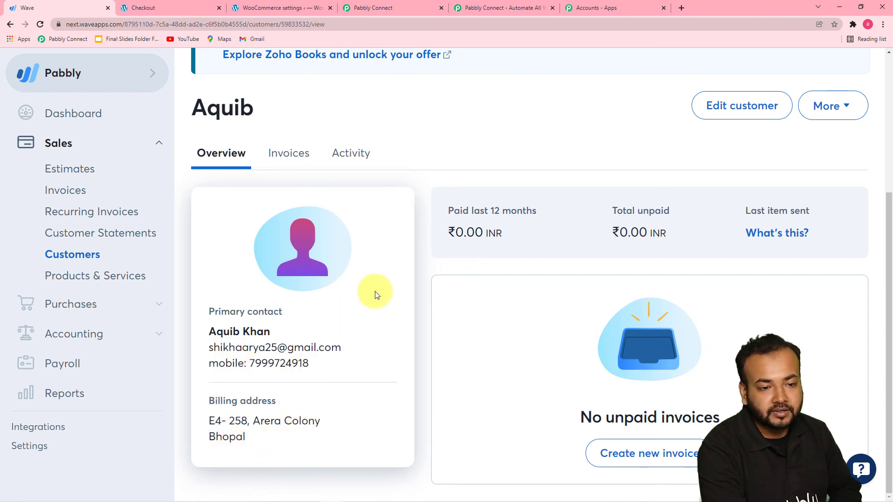
Return to Pabbly Connect and review the WooCommerce Order Updated trigger, including its webhook instructions and captured order response.
{"action": "left_click", "coordinate": [372, 8]}
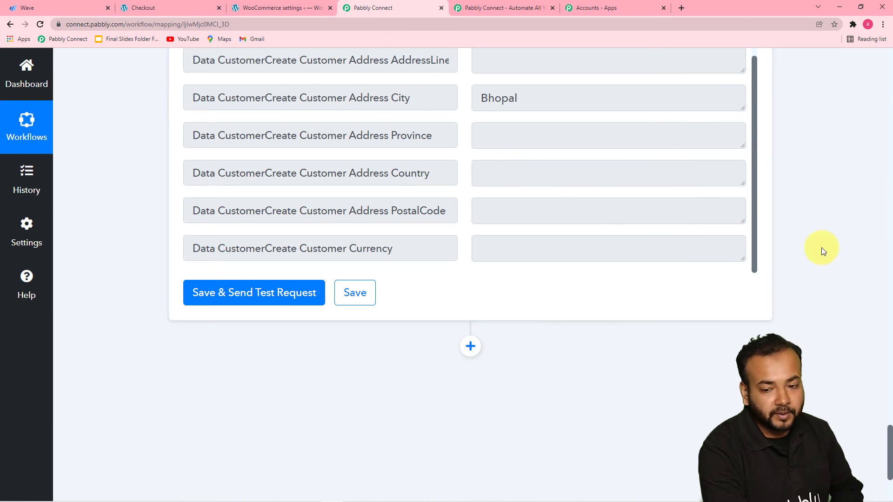
{"action": "scroll", "coordinate": [830, 314], "scroll_direction": "up", "scroll_amount": 15}
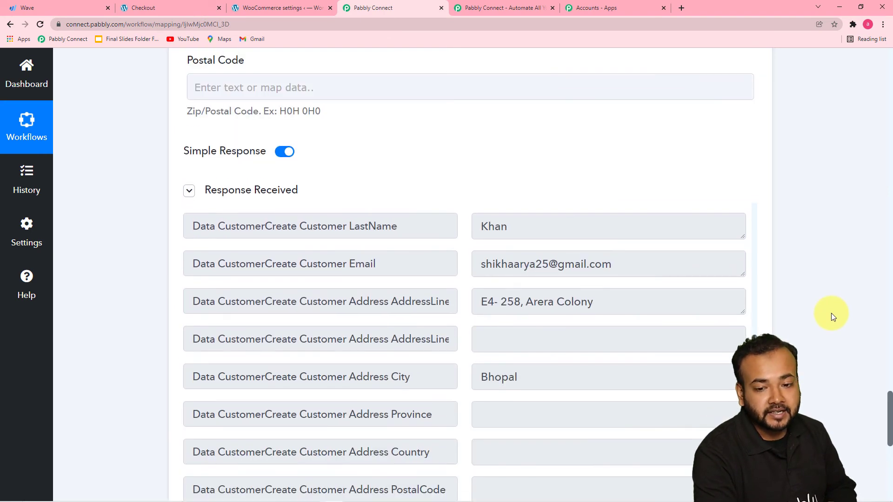
{"action": "scroll", "coordinate": [830, 313], "scroll_direction": "up", "scroll_amount": 1}
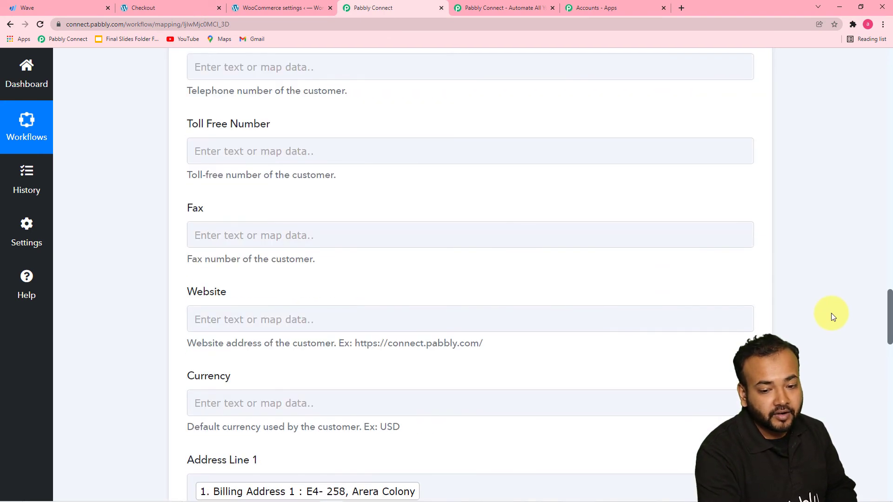
{"action": "left_click", "coordinate": [890, 251]}
{"action": "left_click_drag", "start_coordinate": [889, 267], "coordinate": [891, 132]}
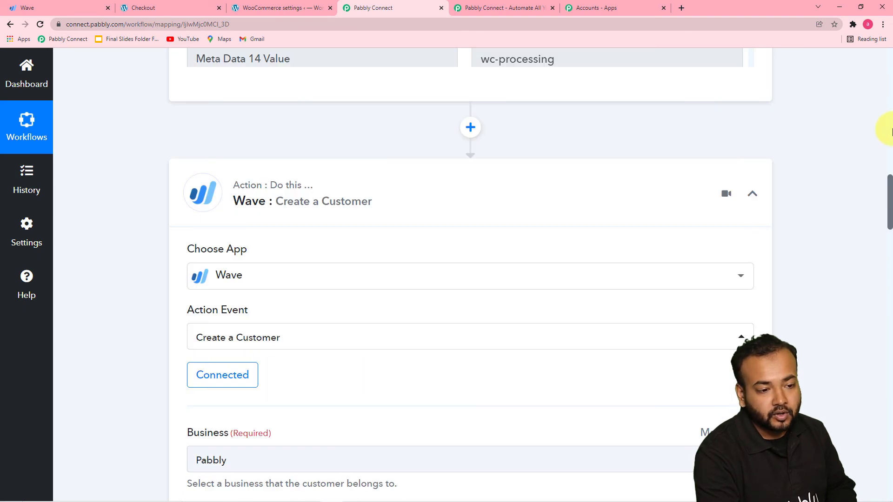
{"action": "left_click_drag", "start_coordinate": [889, 193], "coordinate": [889, 93]}
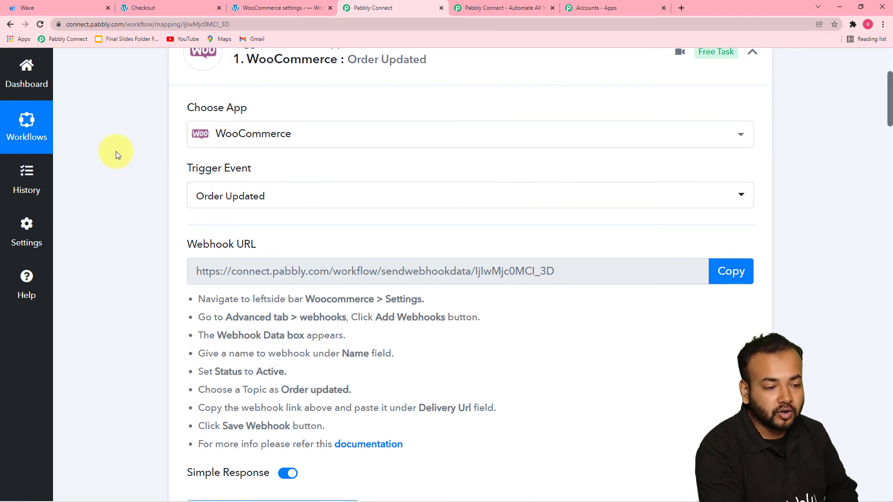
{"action": "scroll", "coordinate": [116, 151], "scroll_direction": "down", "scroll_amount": 2}
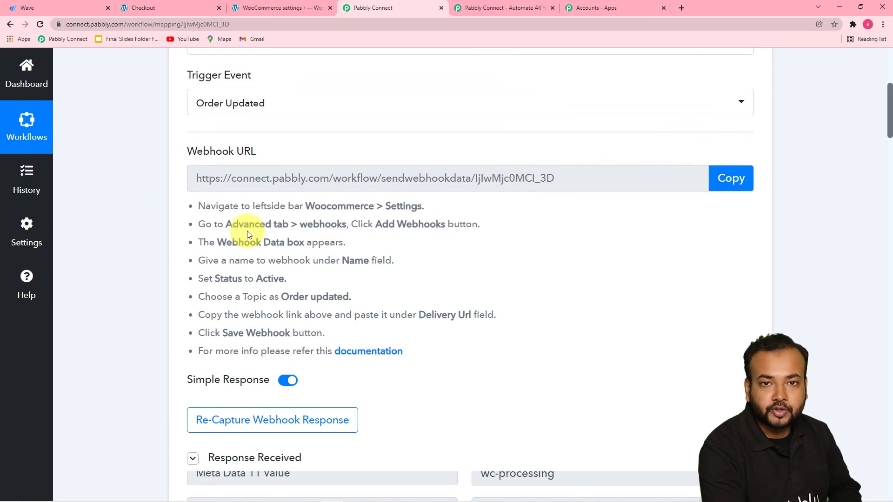
{"action": "scroll", "coordinate": [247, 232], "scroll_direction": "down", "scroll_amount": 7}
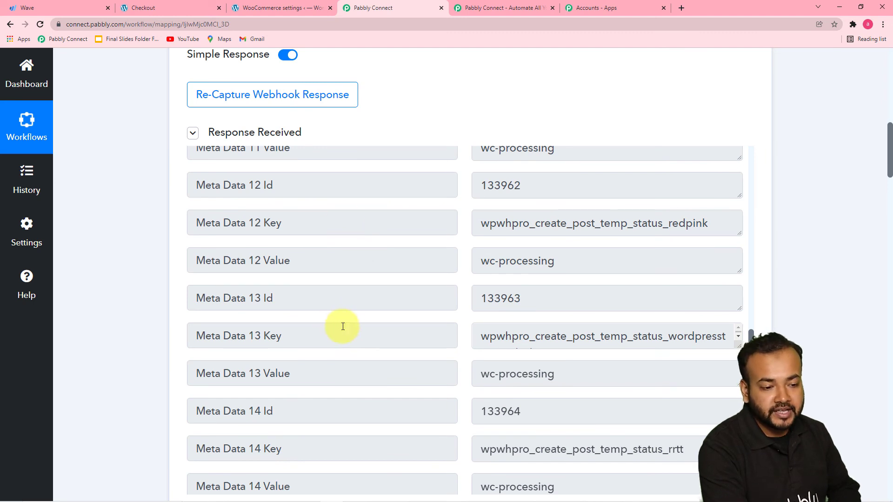
{"action": "scroll", "coordinate": [160, 249], "scroll_direction": "down", "scroll_amount": 2}
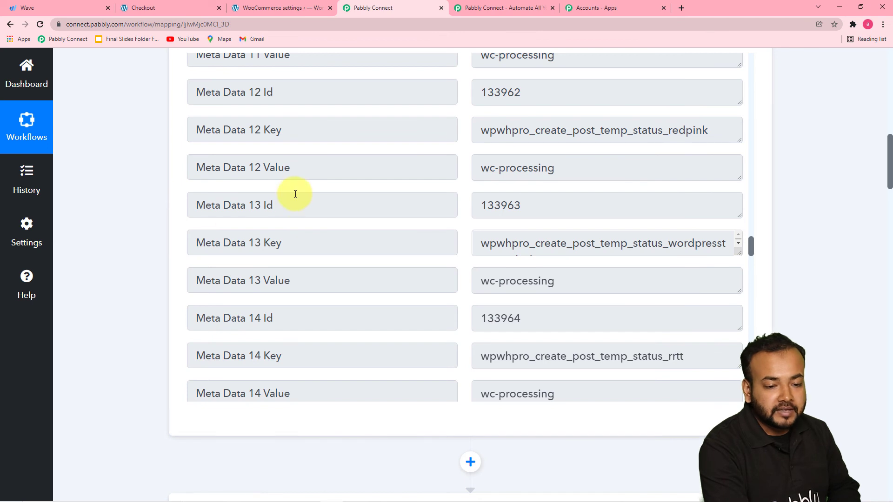
{"action": "scroll", "coordinate": [316, 181], "scroll_direction": "down", "scroll_amount": 1}
{"action": "scroll", "coordinate": [321, 269], "scroll_direction": "down", "scroll_amount": 1}
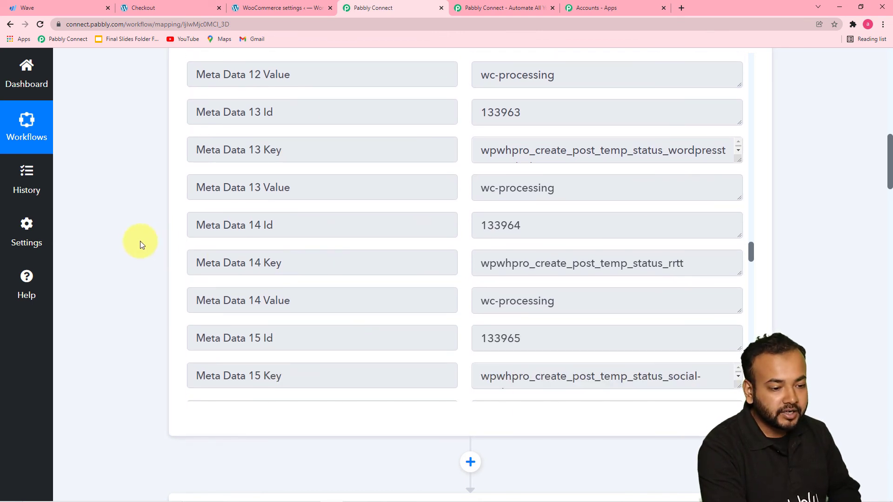
Review the Wave Create a Customer action from its connection and mapped fields through to the test response.
{"action": "scroll", "coordinate": [141, 241], "scroll_direction": "down", "scroll_amount": 4}
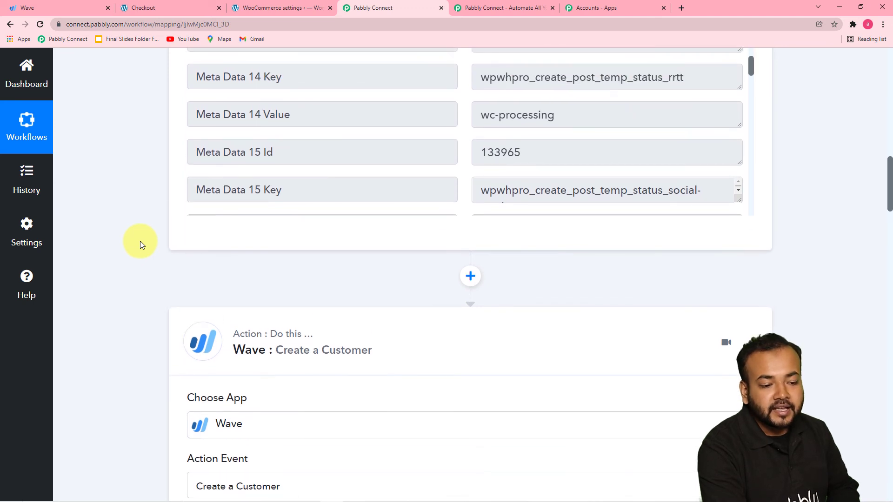
{"action": "scroll", "coordinate": [140, 241], "scroll_direction": "down", "scroll_amount": 5}
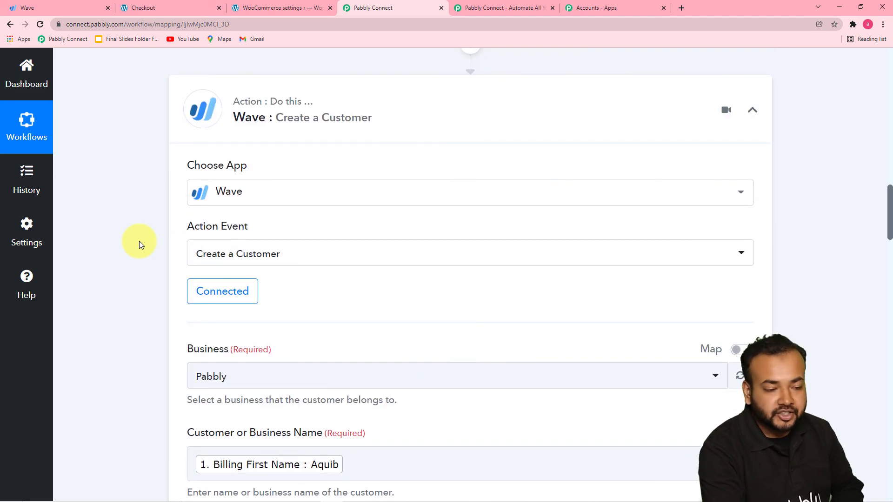
{"action": "scroll", "coordinate": [139, 243], "scroll_direction": "down", "scroll_amount": 2}
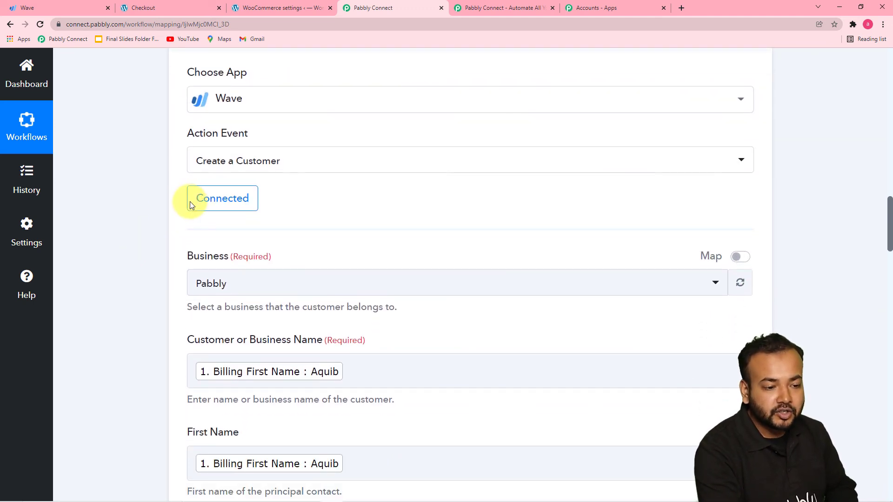
{"action": "scroll", "coordinate": [326, 270], "scroll_direction": "down", "scroll_amount": 1}
{"action": "scroll", "coordinate": [296, 276], "scroll_direction": "down", "scroll_amount": 2}
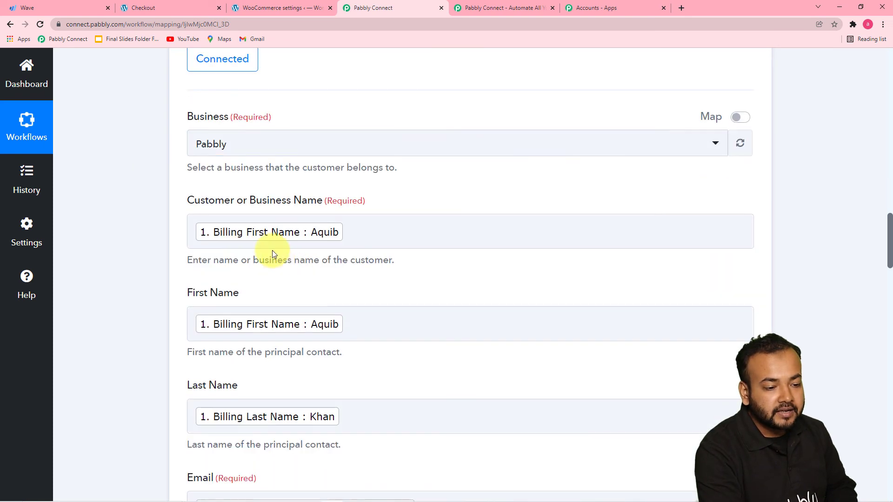
{"action": "scroll", "coordinate": [370, 360], "scroll_direction": "down", "scroll_amount": 8}
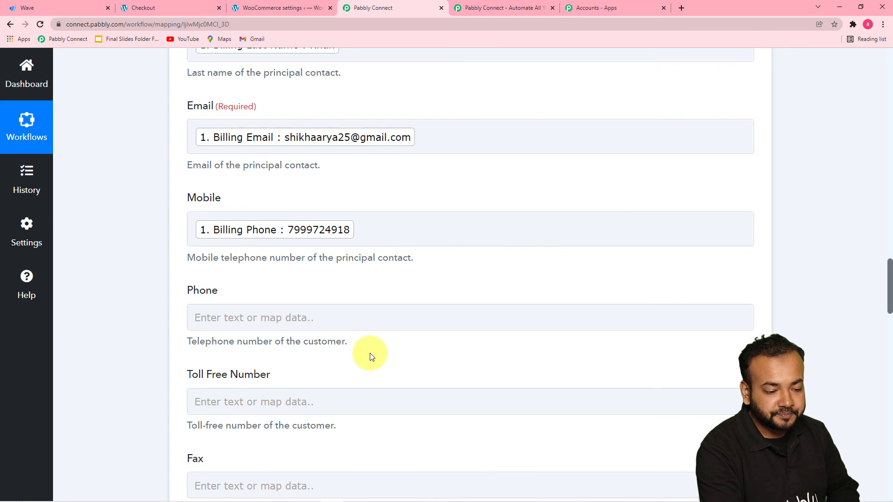
{"action": "scroll", "coordinate": [371, 357], "scroll_direction": "down", "scroll_amount": 10}
{"action": "scroll", "coordinate": [371, 356], "scroll_direction": "down", "scroll_amount": 15}
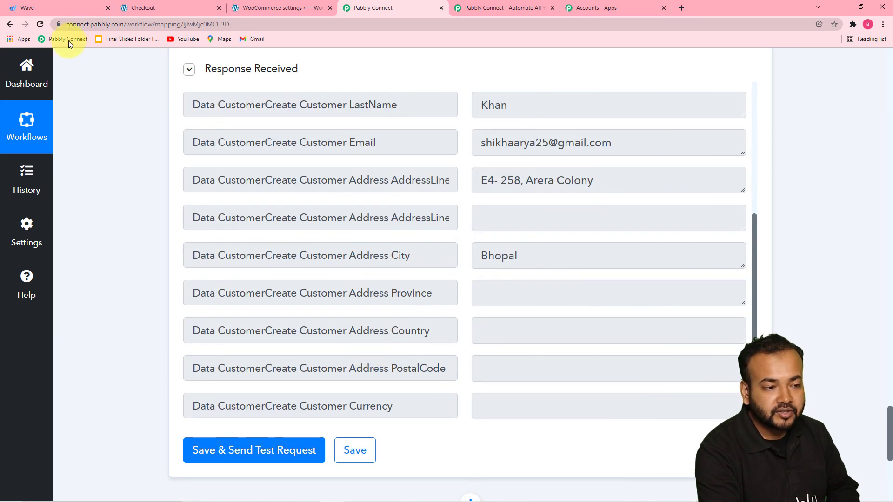
Recheck the new customer's record in Wave, then save the Create a Customer action in Pabbly Connect.
{"action": "left_click", "coordinate": [58, 8]}
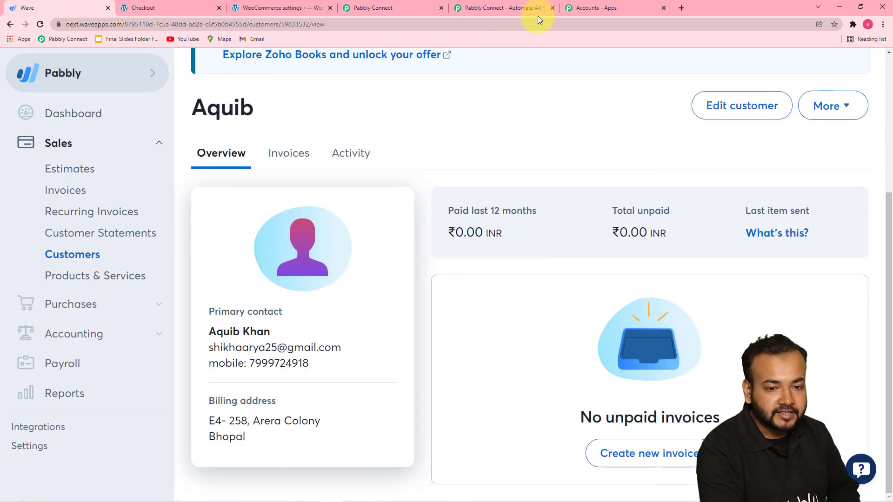
{"action": "left_click", "coordinate": [401, 6]}
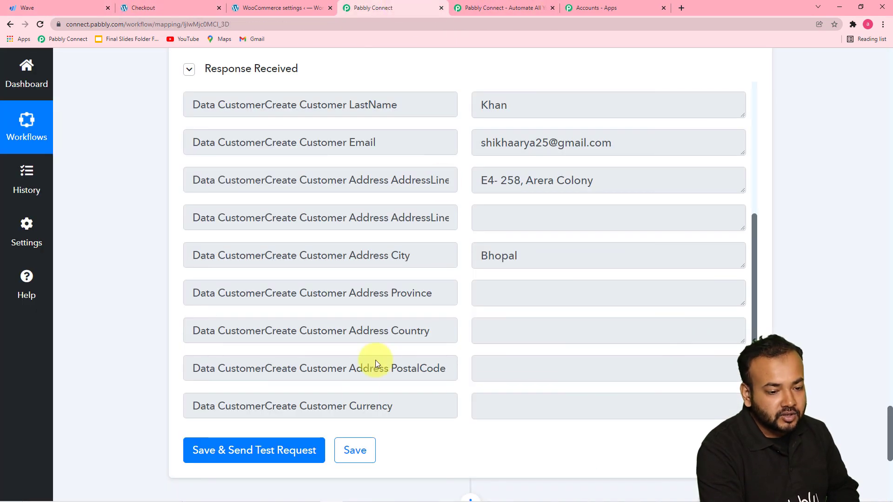
{"action": "left_click", "coordinate": [355, 451]}
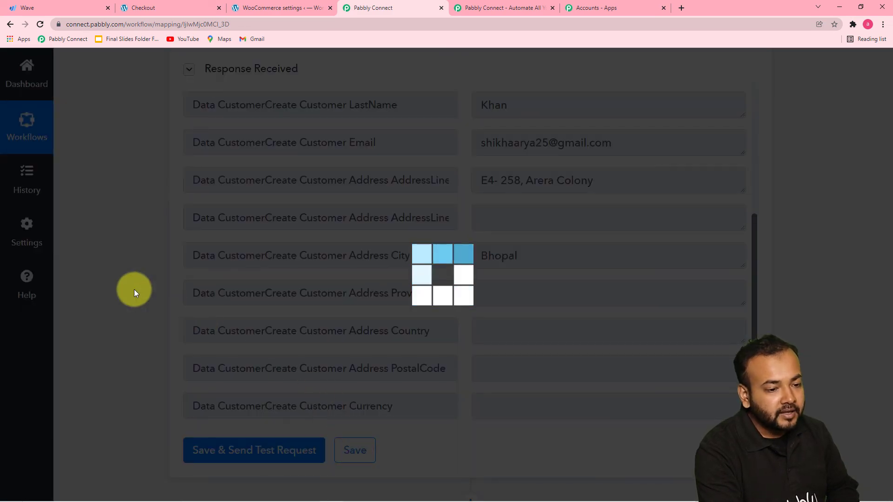